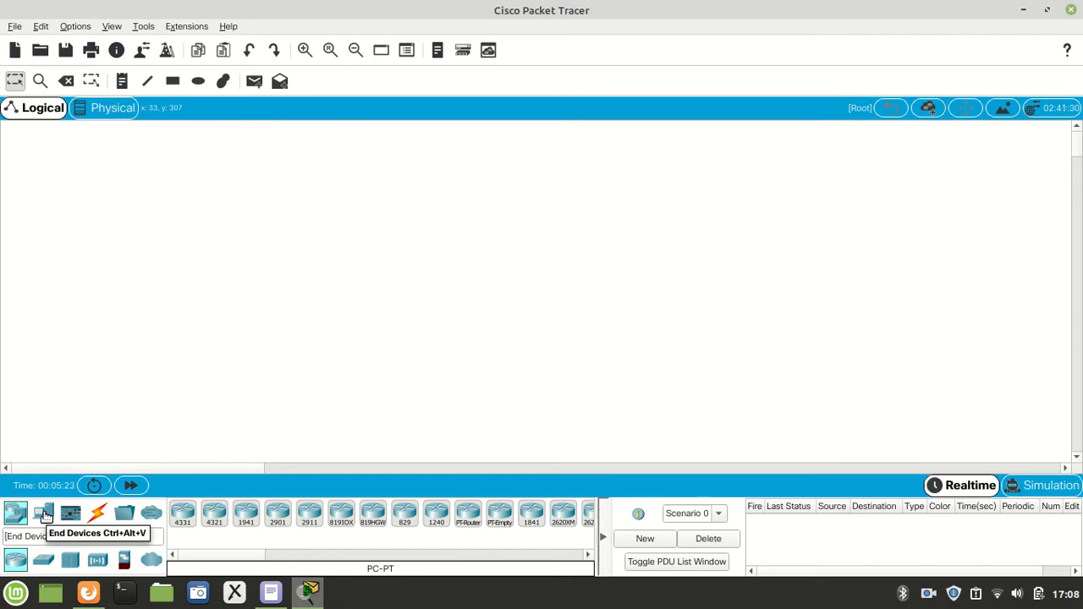
Look through the network device and end device categories, including the Smart City, Industrial and Power Grid groups
click(44, 513)
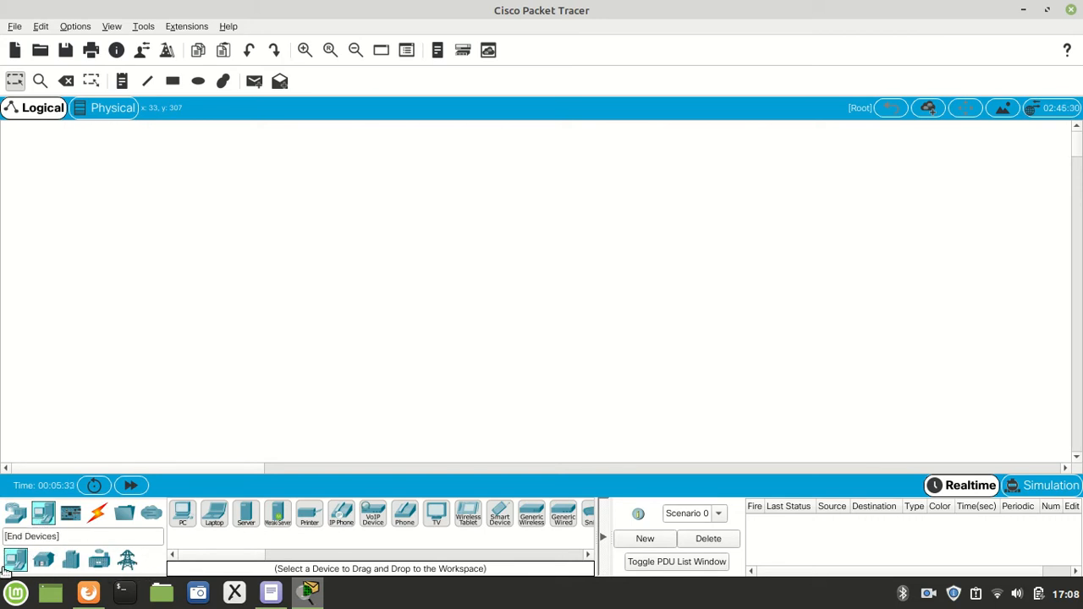
click(17, 514)
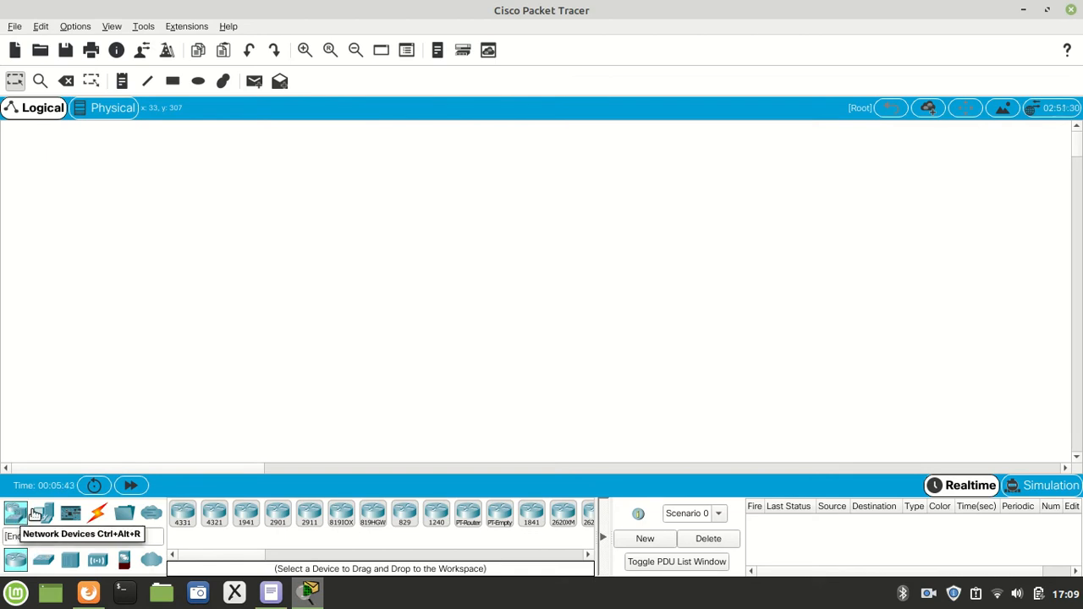
click(43, 512)
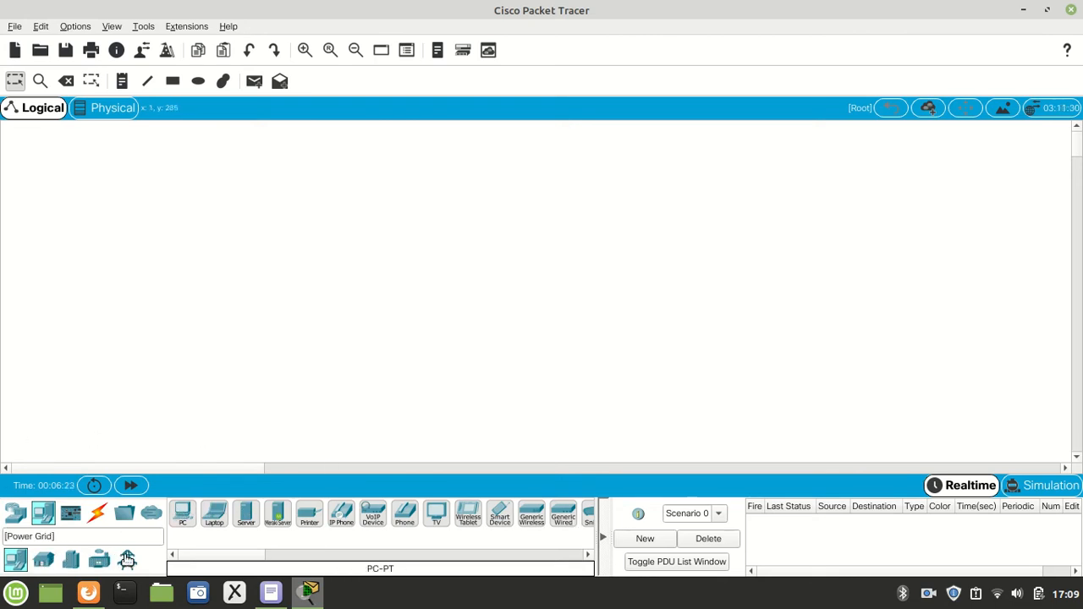
click(43, 561)
click(71, 560)
click(98, 560)
click(126, 560)
click(98, 560)
click(42, 560)
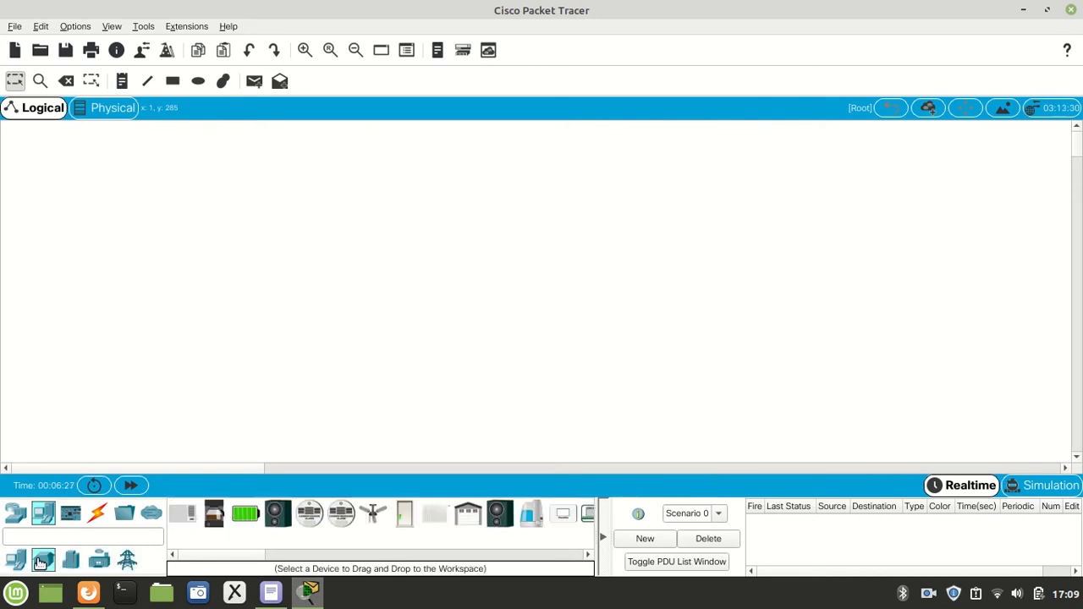
click(71, 560)
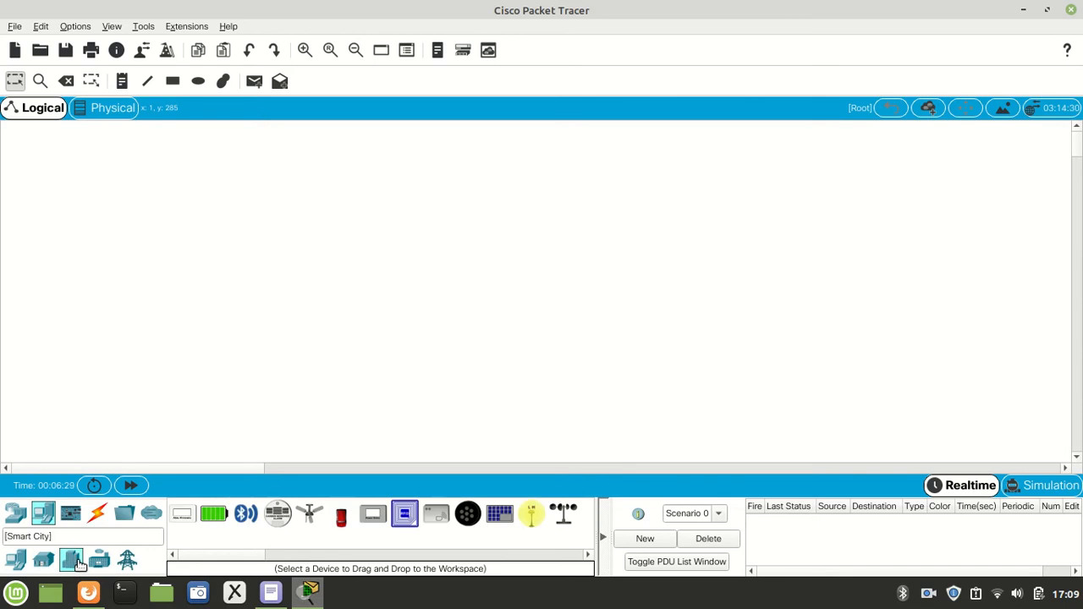
click(98, 560)
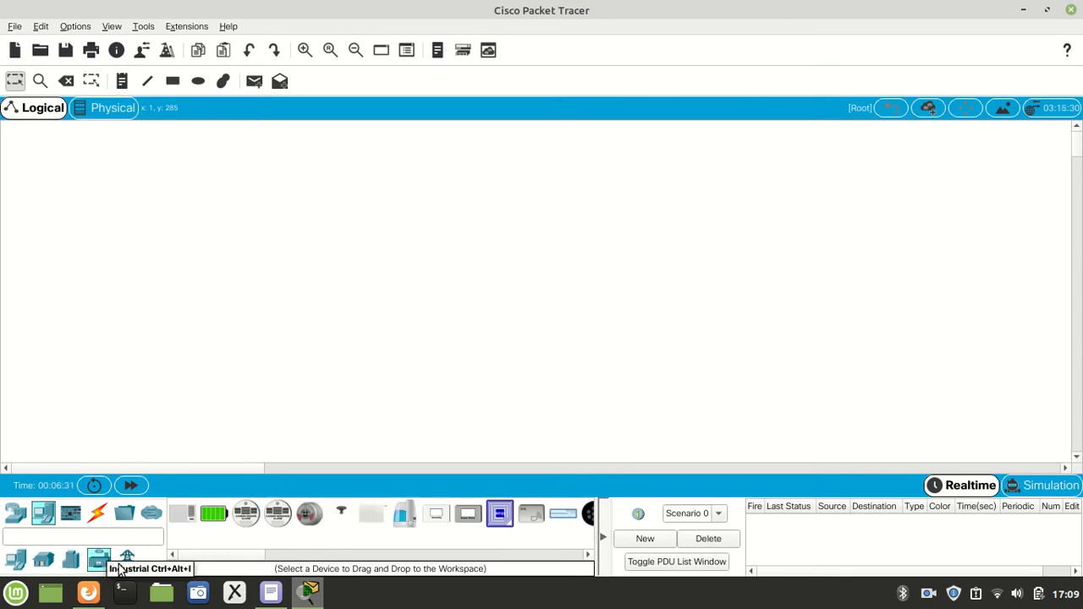
click(126, 562)
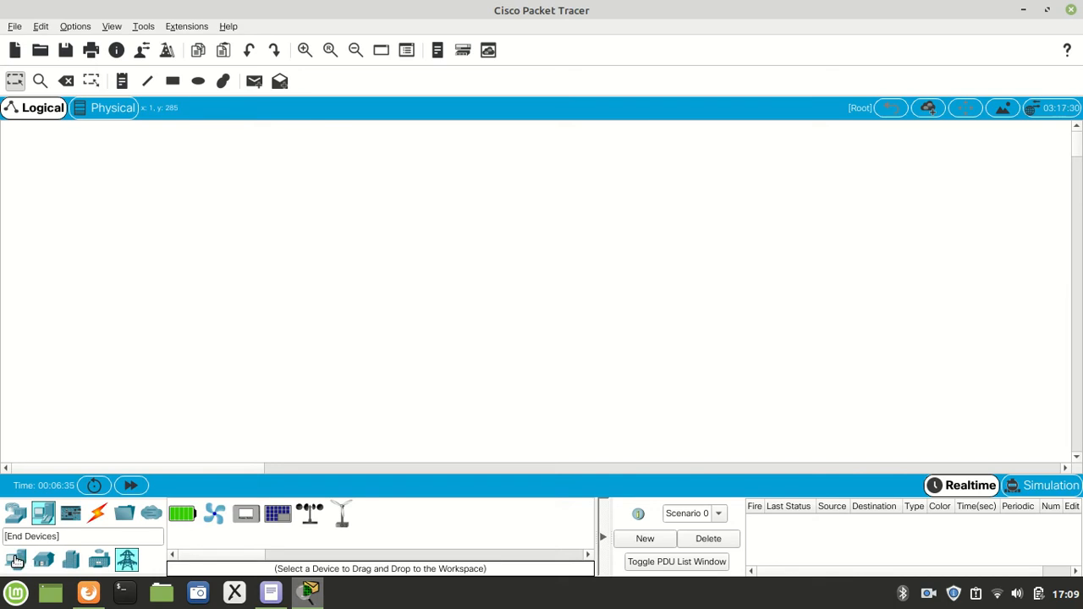
Place two PC end devices side by side in the empty logical workspace
click(15, 560)
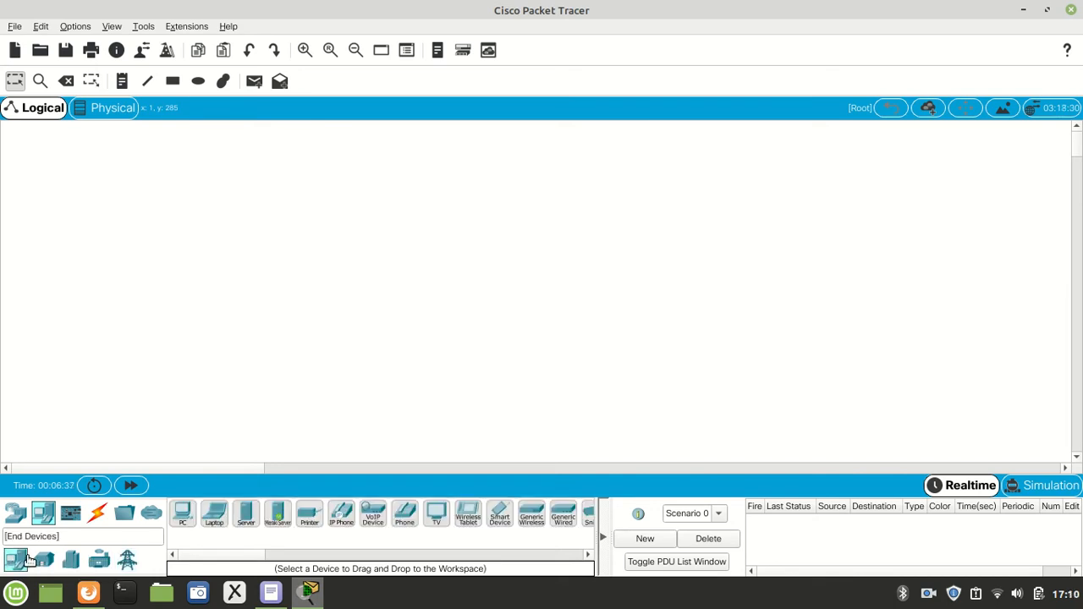
click(183, 519)
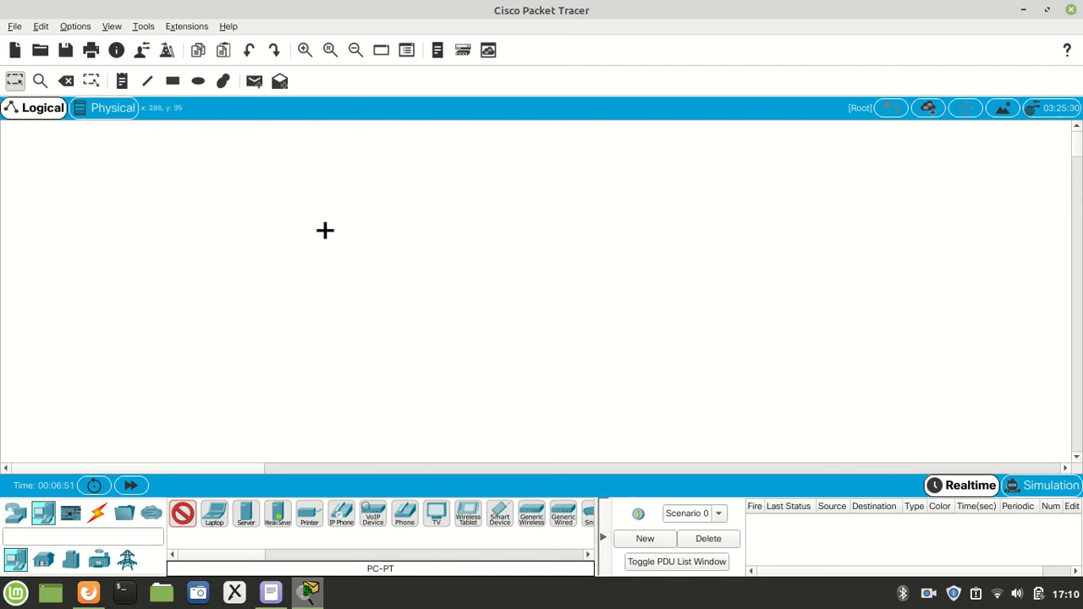
click(249, 262)
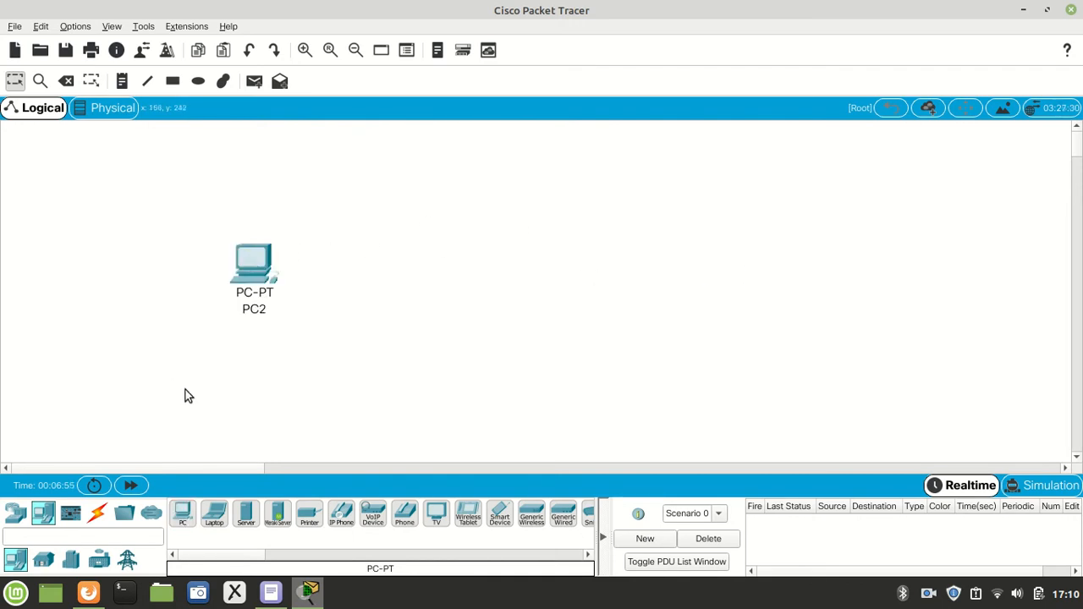
click(182, 512)
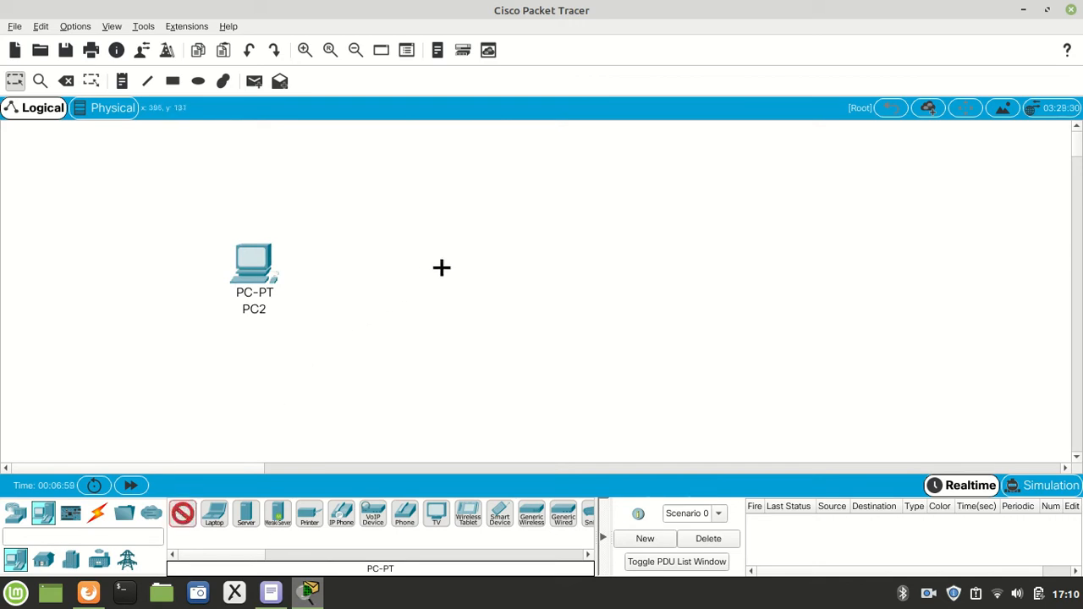
click(472, 269)
drag(476, 275, 488, 271)
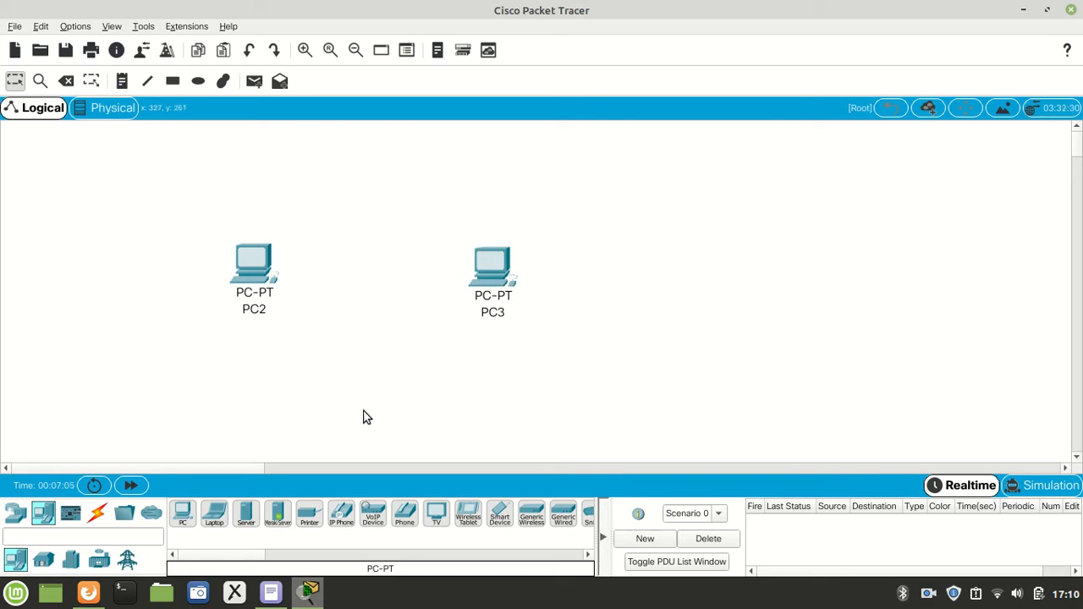
drag(657, 208, 259, 434)
Switch to Firefox and search Google Images for "par trançado"
click(88, 593)
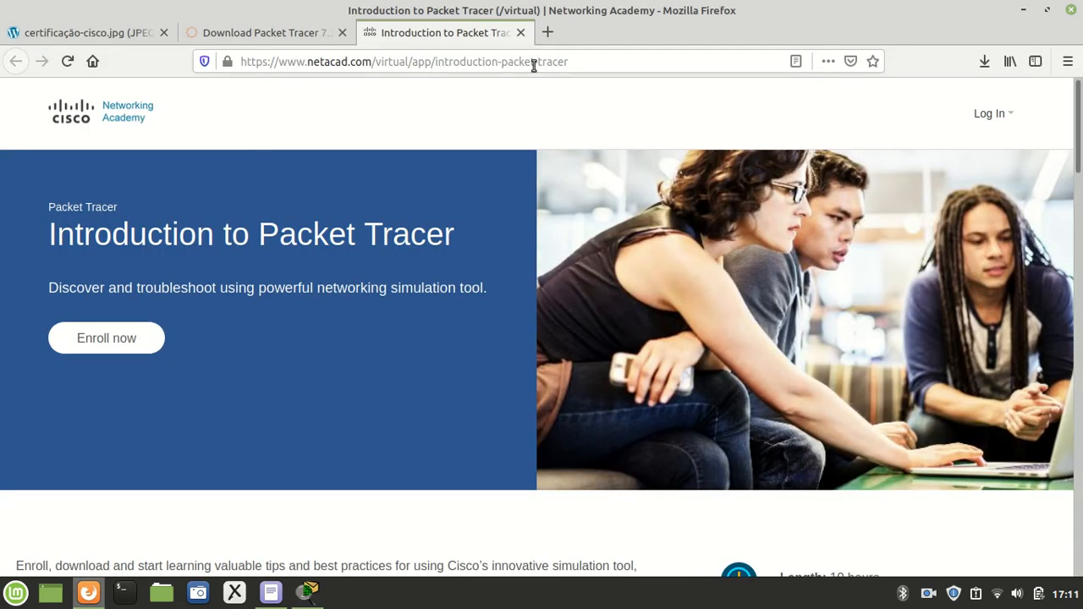
click(537, 62)
text(par trançado)
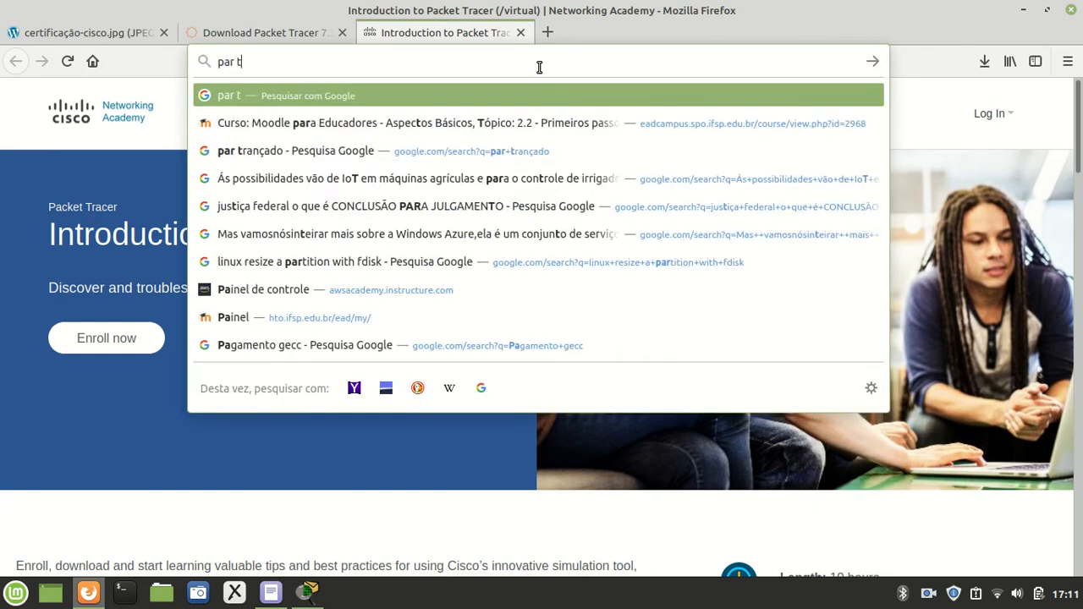
key(Return)
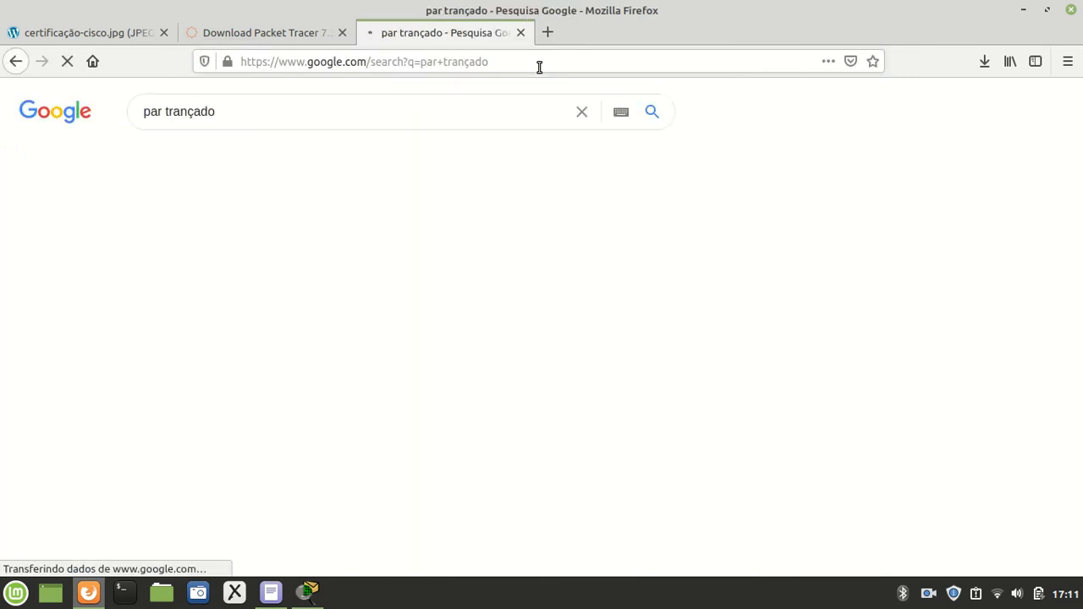
click(235, 160)
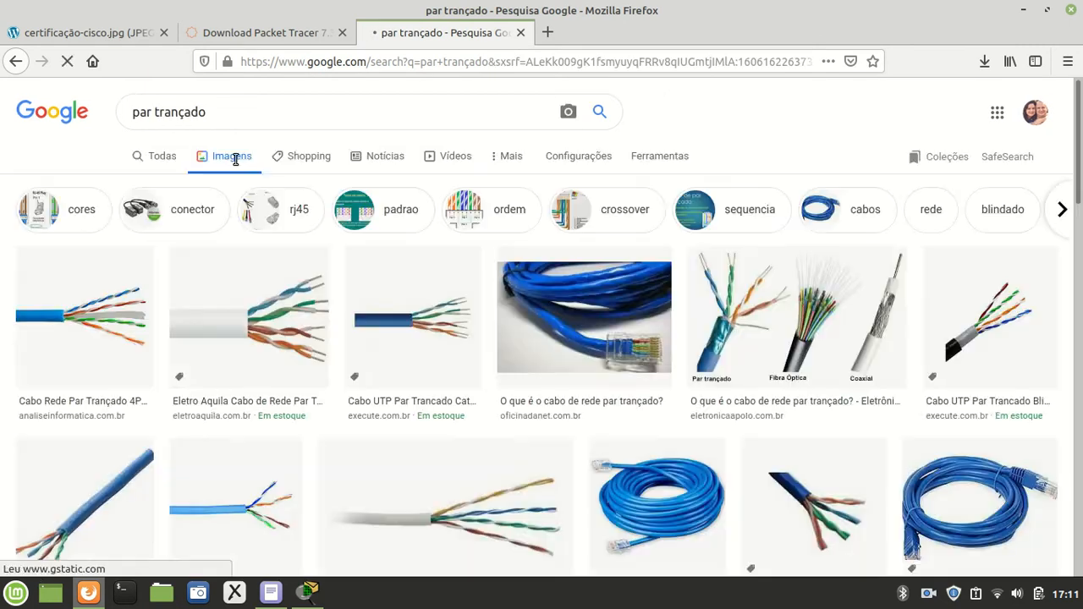
Enlarge the image result of the coiled blue CAT5E UTP RJ45 network cable from Carrefour
scroll(668, 290, down, 1)
scroll(668, 290, down, 2)
click(637, 372)
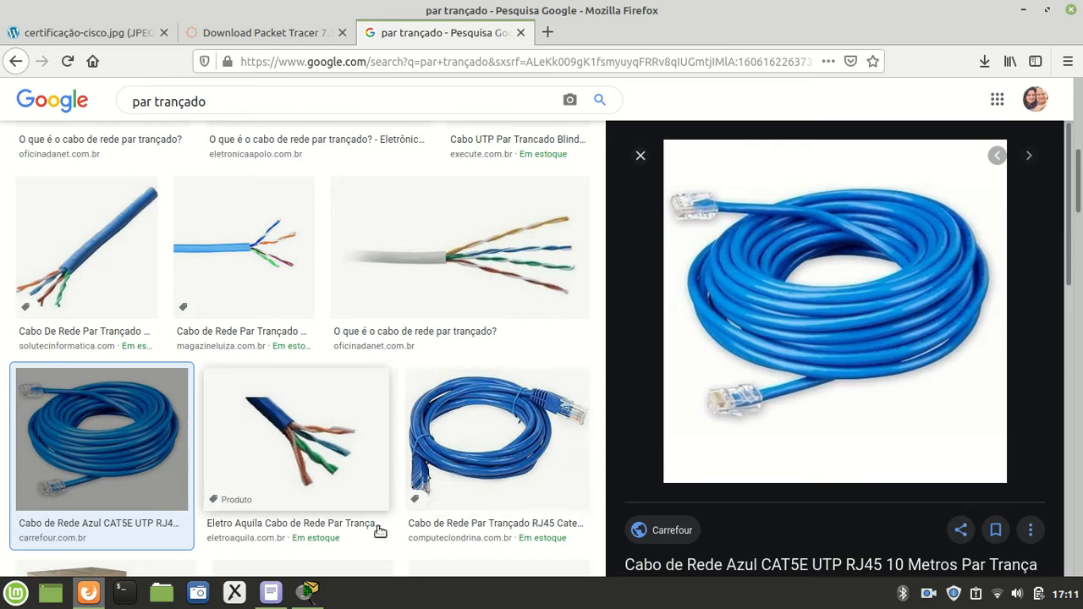
Switch back to Cisco Packet Tracer and start a Copper Cross-Over cable from PC2's FastEthernet0 port
mouse_move(307, 593)
click(309, 487)
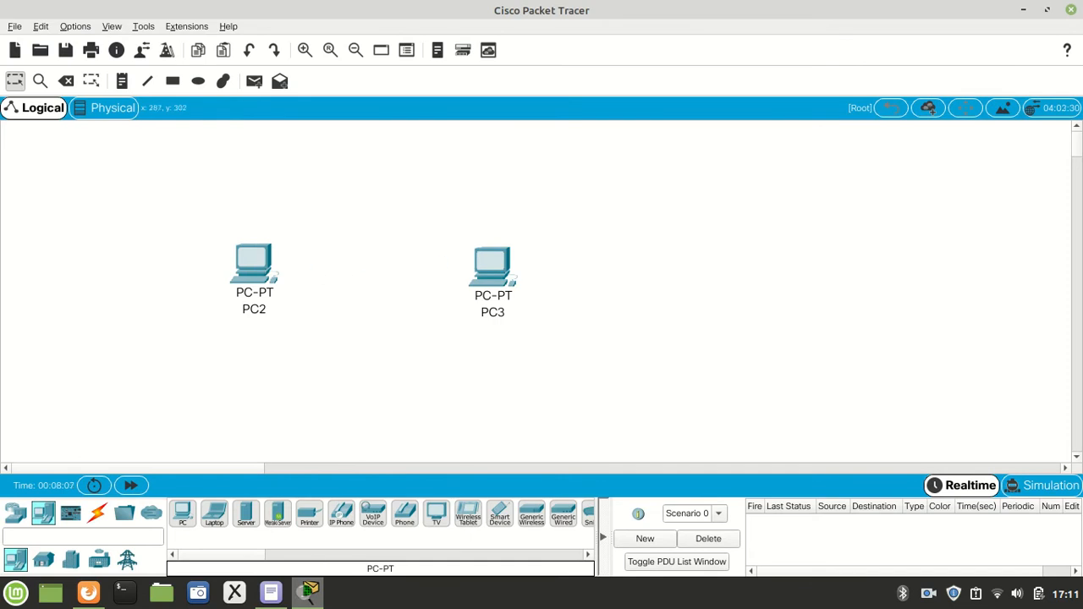
mouse_move(310, 591)
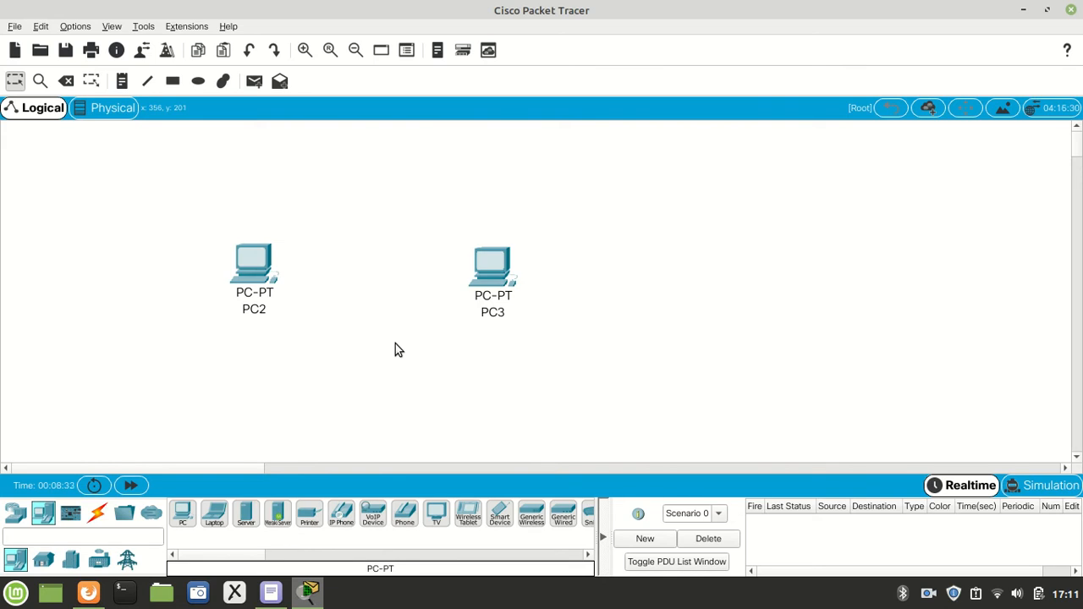
click(96, 519)
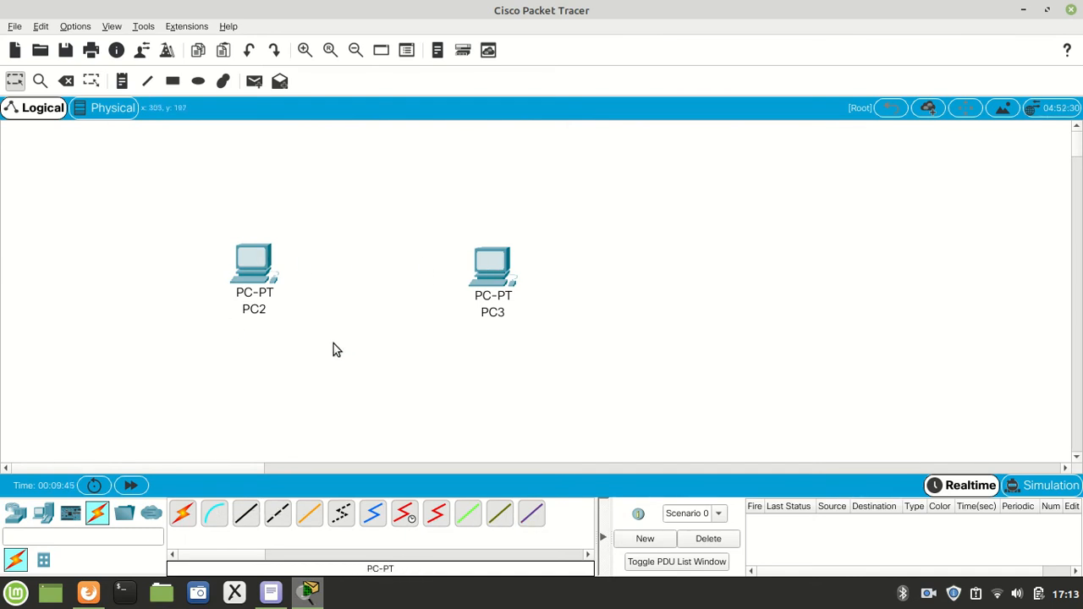
click(277, 517)
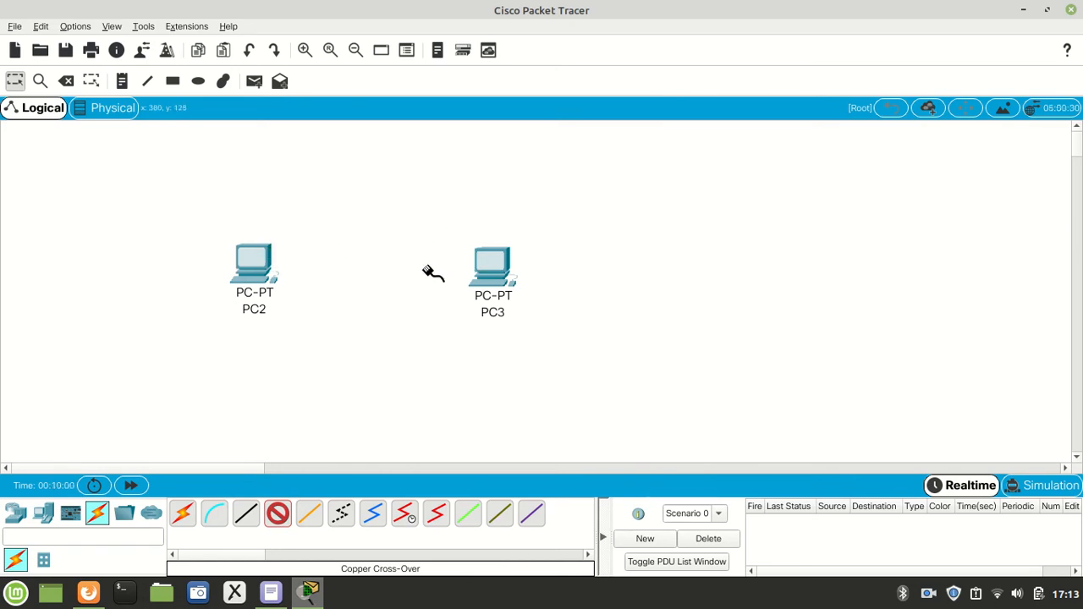
click(253, 259)
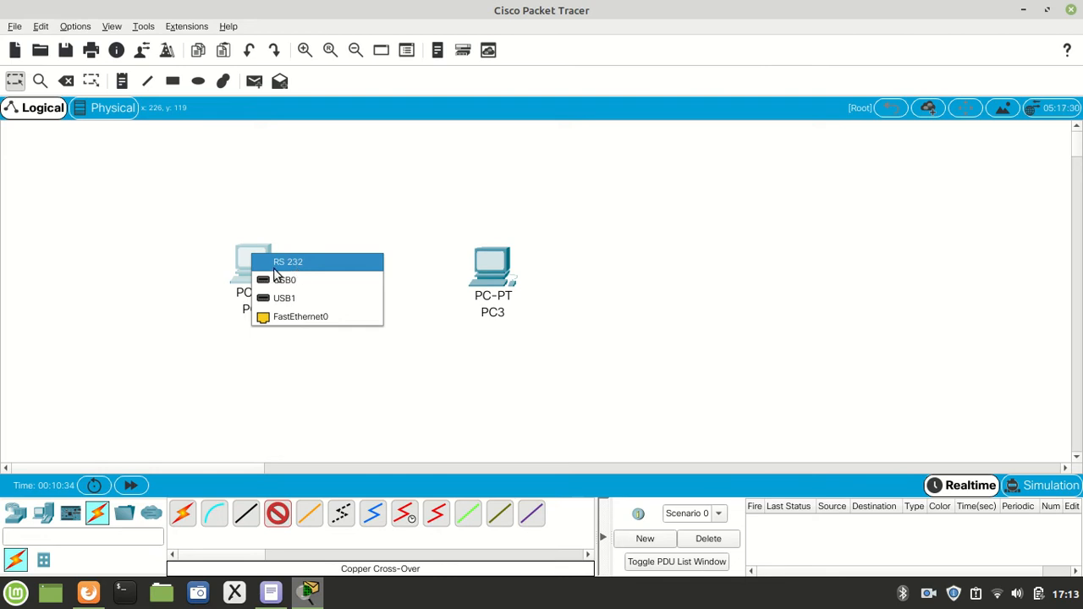
click(287, 318)
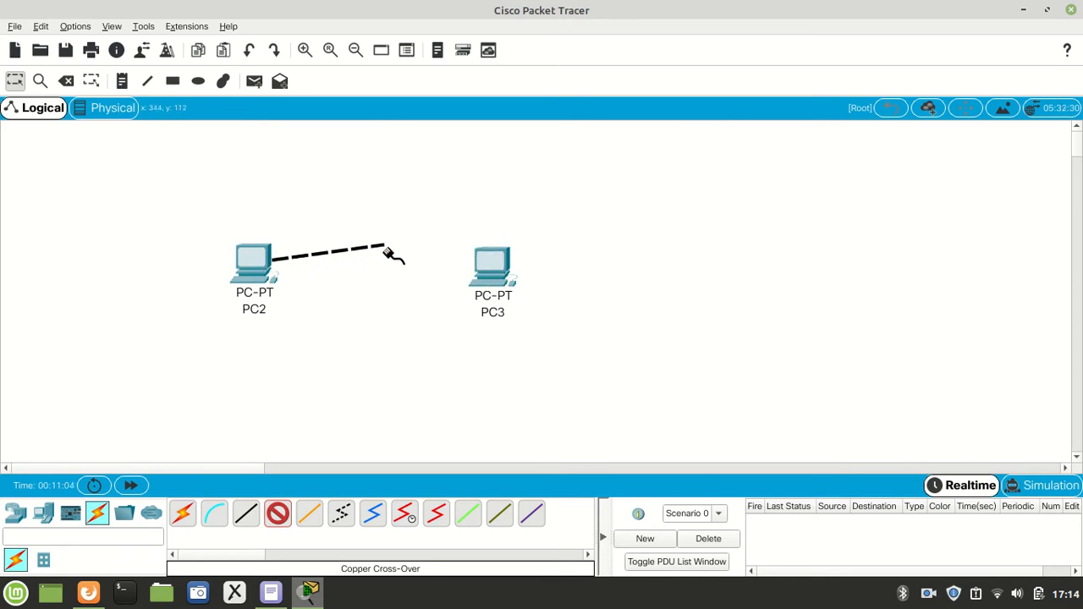
Try to attach the cable's free end to PC3's USB0 port, and connect it to PC3's FastEthernet0 port instead
click(495, 263)
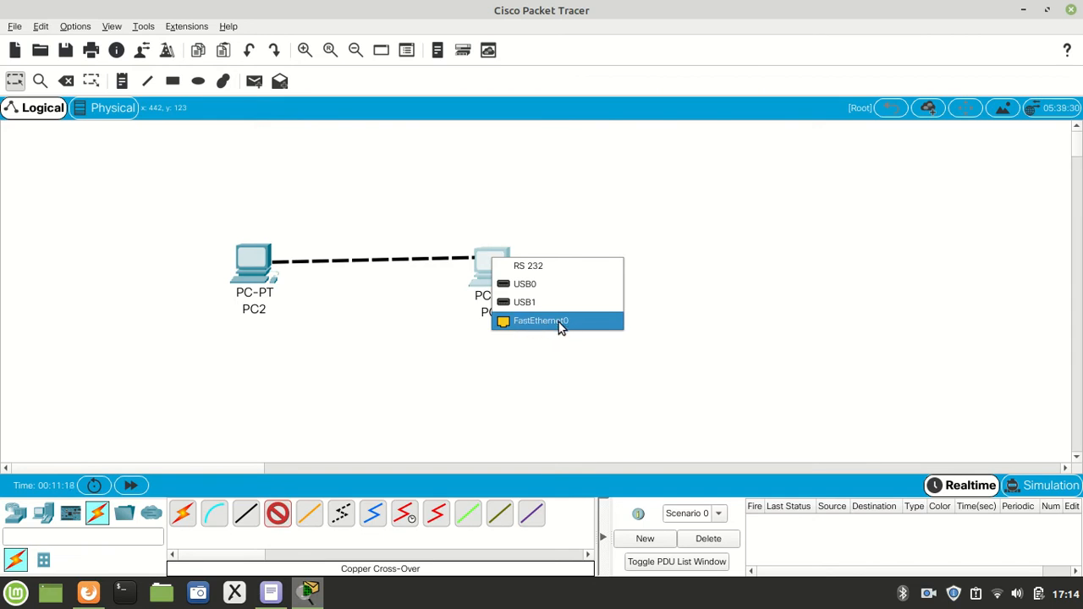
click(531, 288)
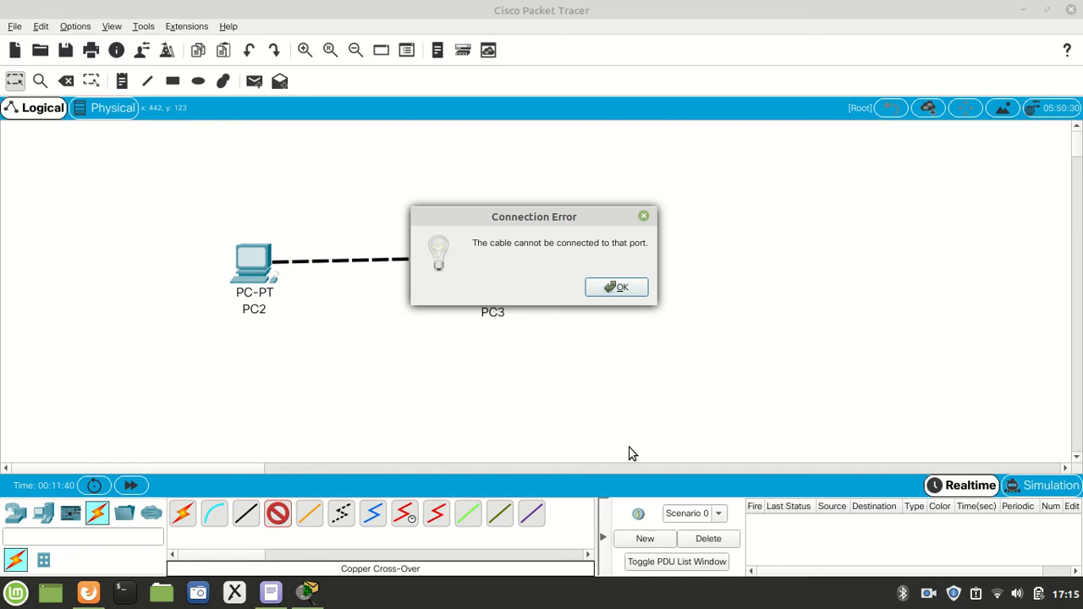
click(615, 288)
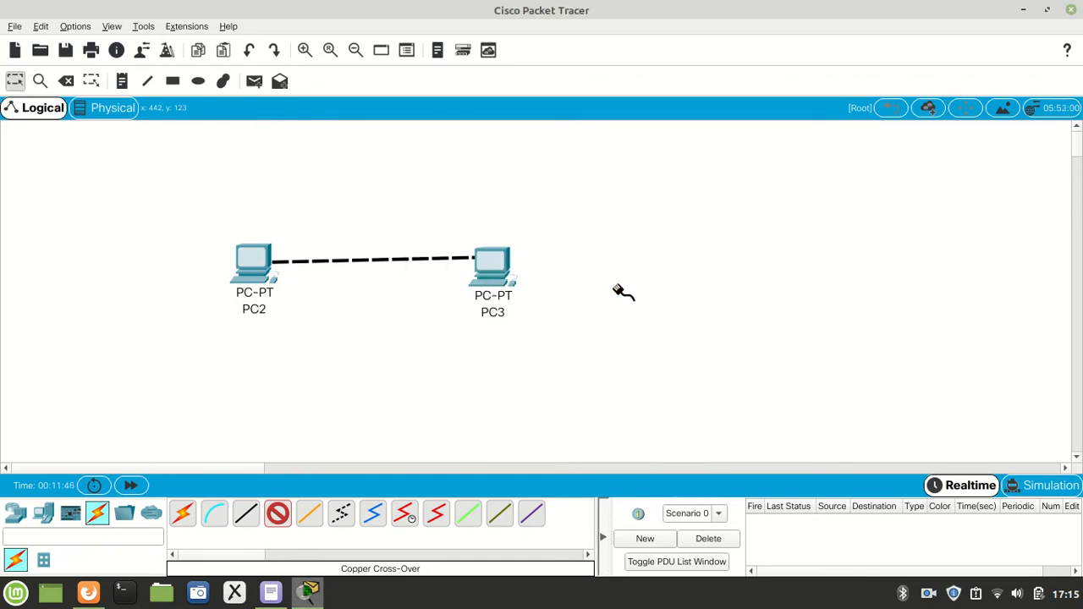
click(488, 258)
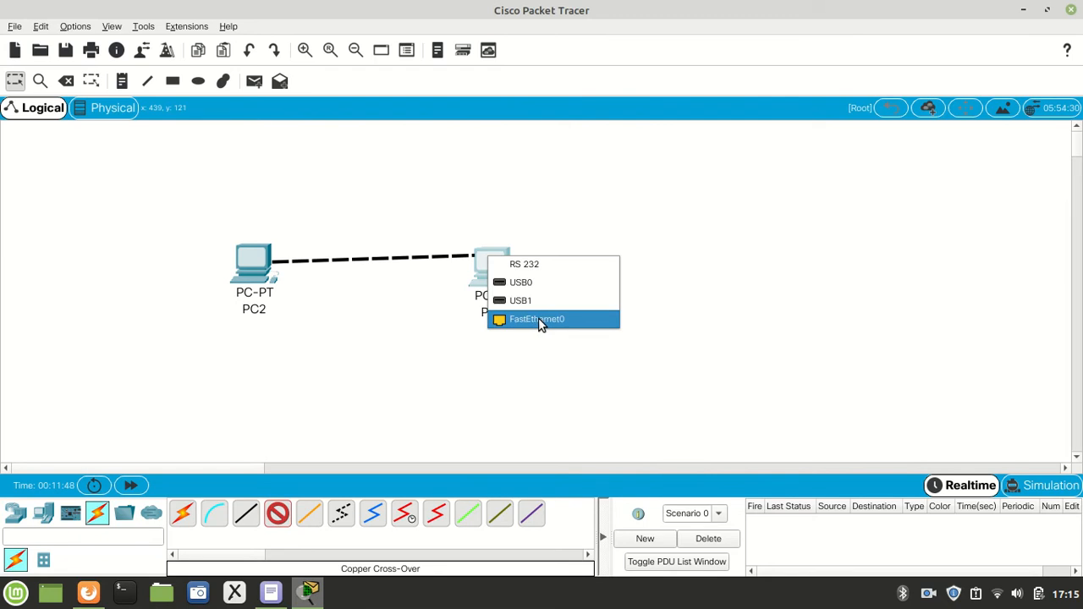
click(535, 319)
Move PC2 and PC3 farther apart, keeping them roughly level with each other
drag(491, 269, 600, 278)
mouse_move(249, 264)
mouse_down()
mouse_move(559, 162)
mouse_move(805, 289)
mouse_move(311, 218)
mouse_move(603, 419)
mouse_move(616, 216)
mouse_move(273, 288)
mouse_move(236, 252)
mouse_move(237, 272)
mouse_up()
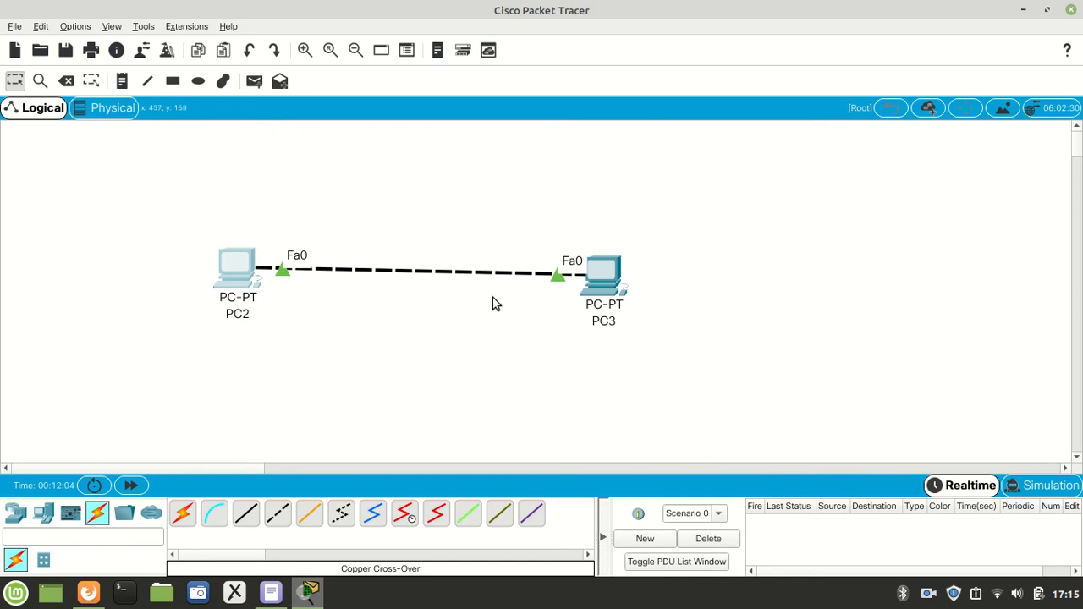
drag(599, 274, 632, 271)
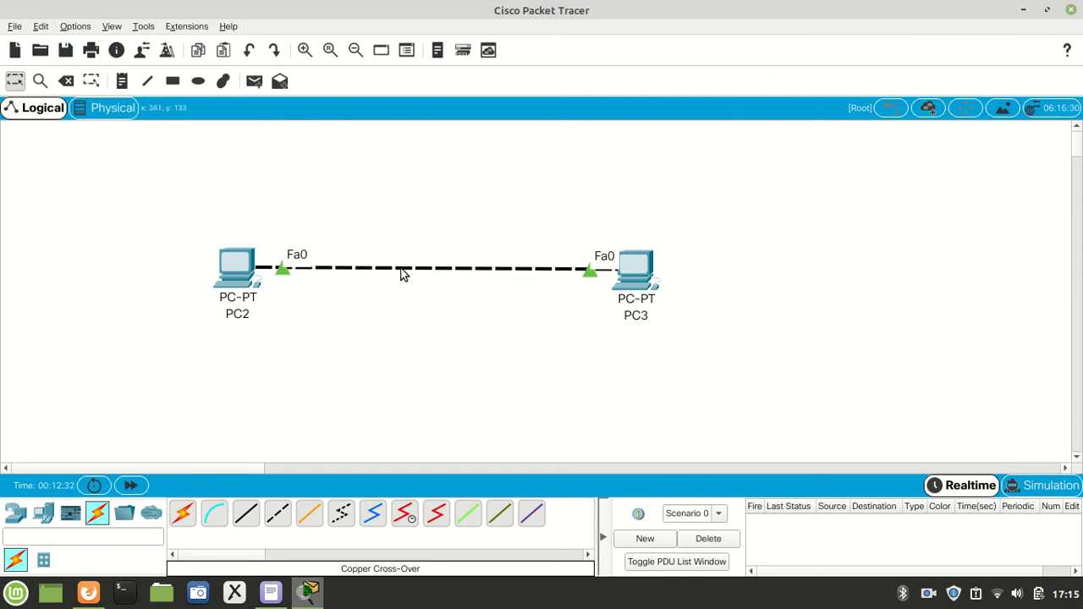
Delete the Copper Cross-Over cable between PC2 and PC3 and leave delete mode
click(68, 82)
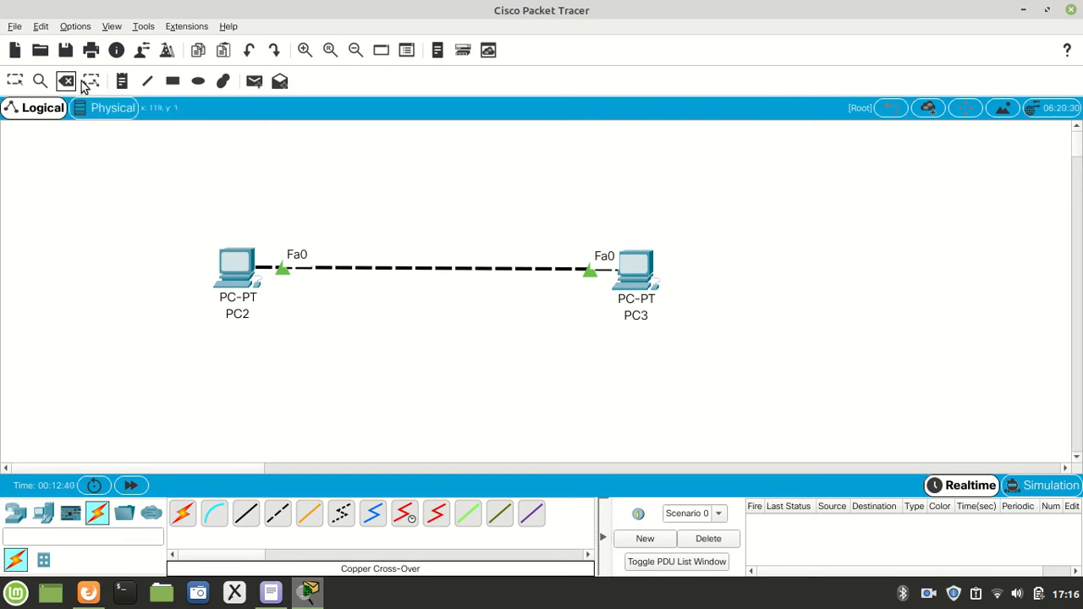
key(Escape)
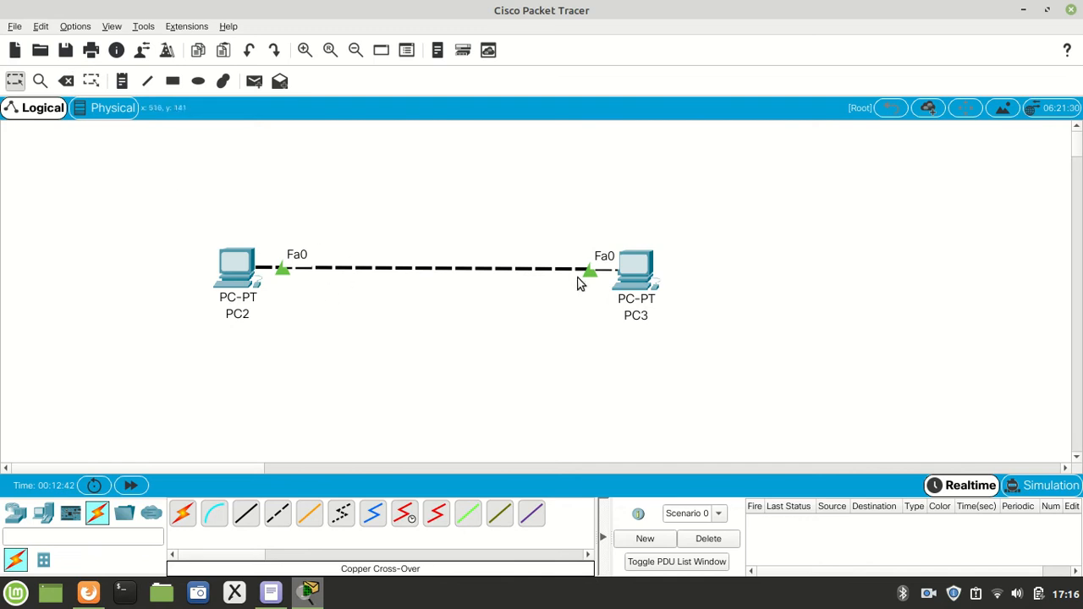
click(67, 84)
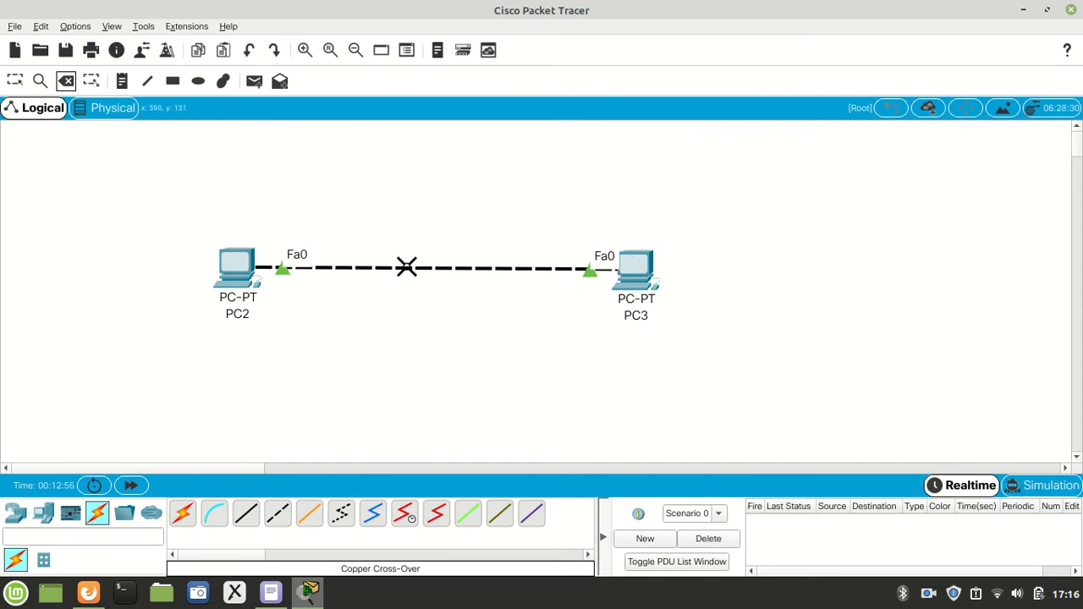
click(406, 268)
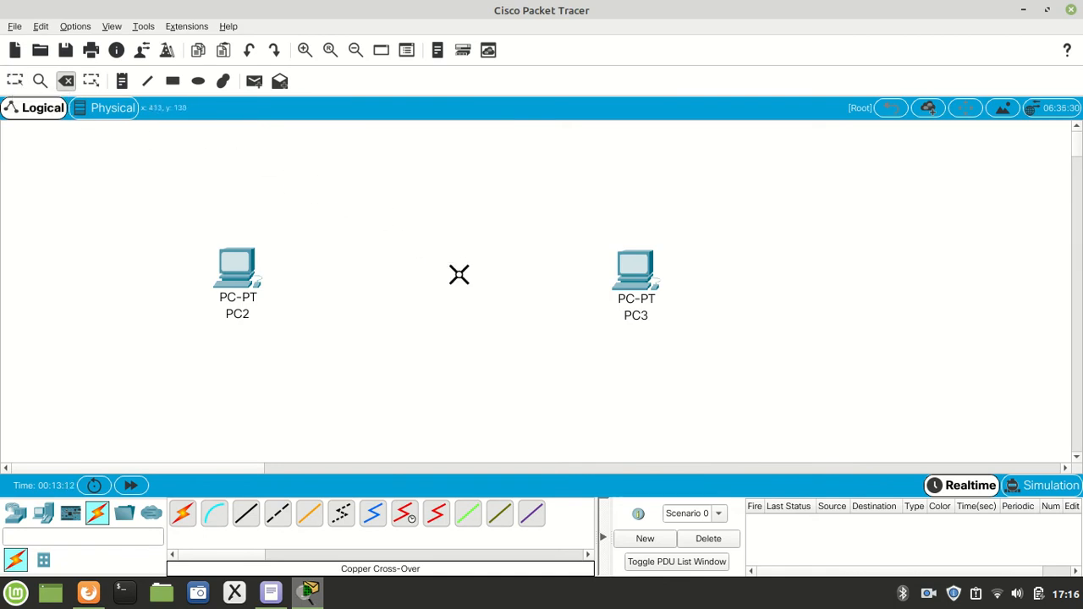
key(Escape)
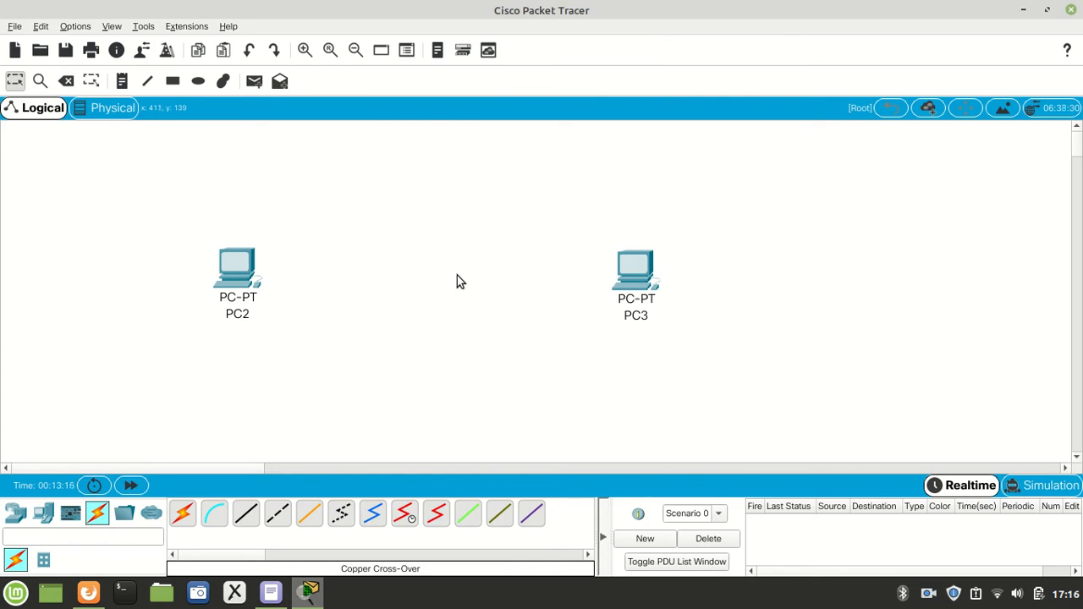
Connect PC2 to PC3 with an automatically chosen connection type instead of a manually selected Copper Cross-Over cable
click(277, 513)
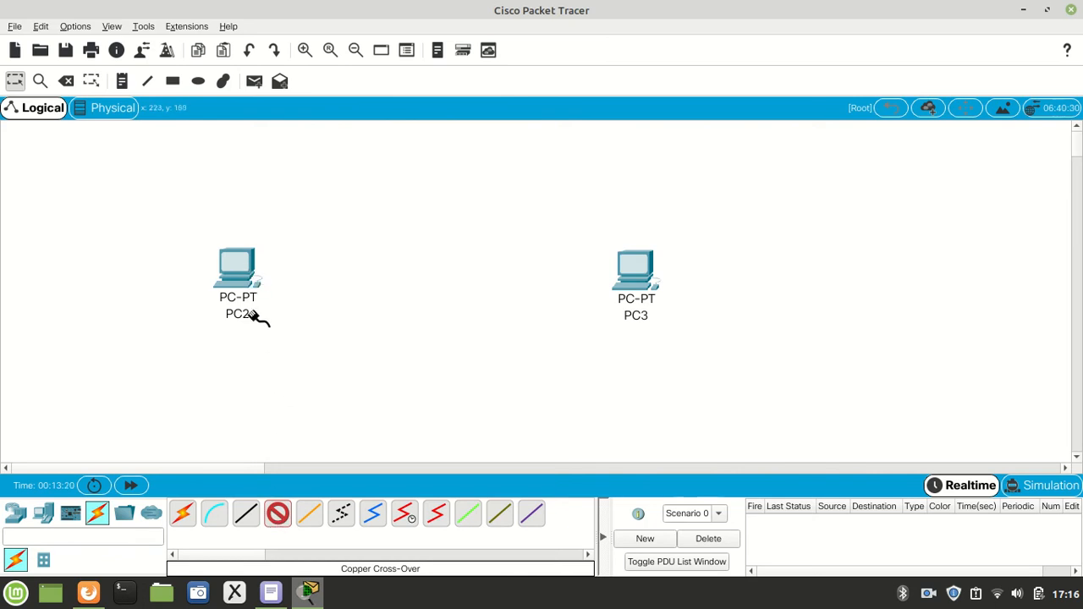
key(Escape)
click(184, 516)
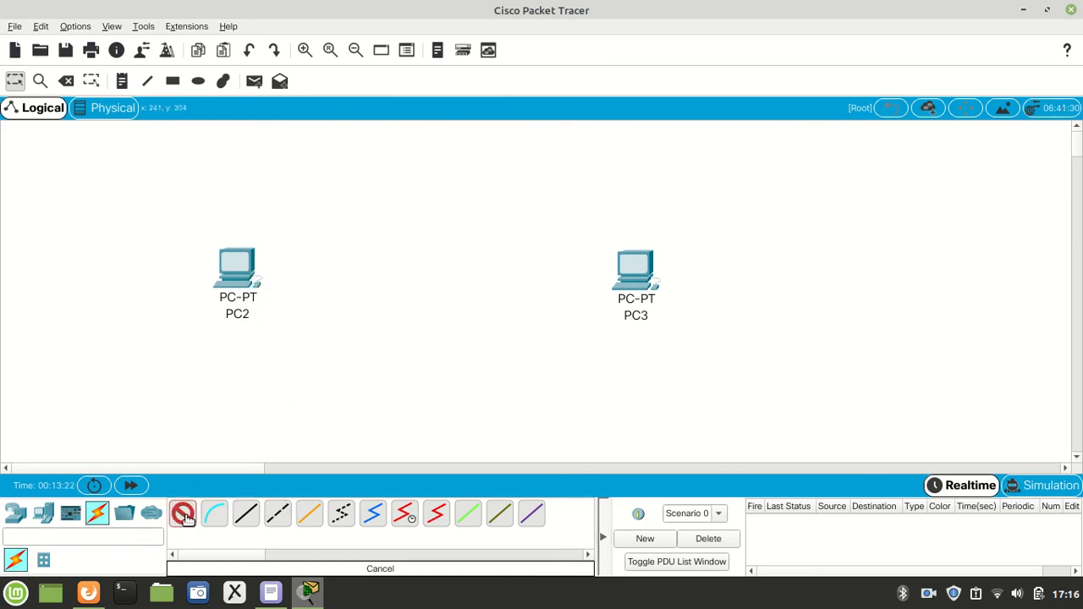
click(241, 269)
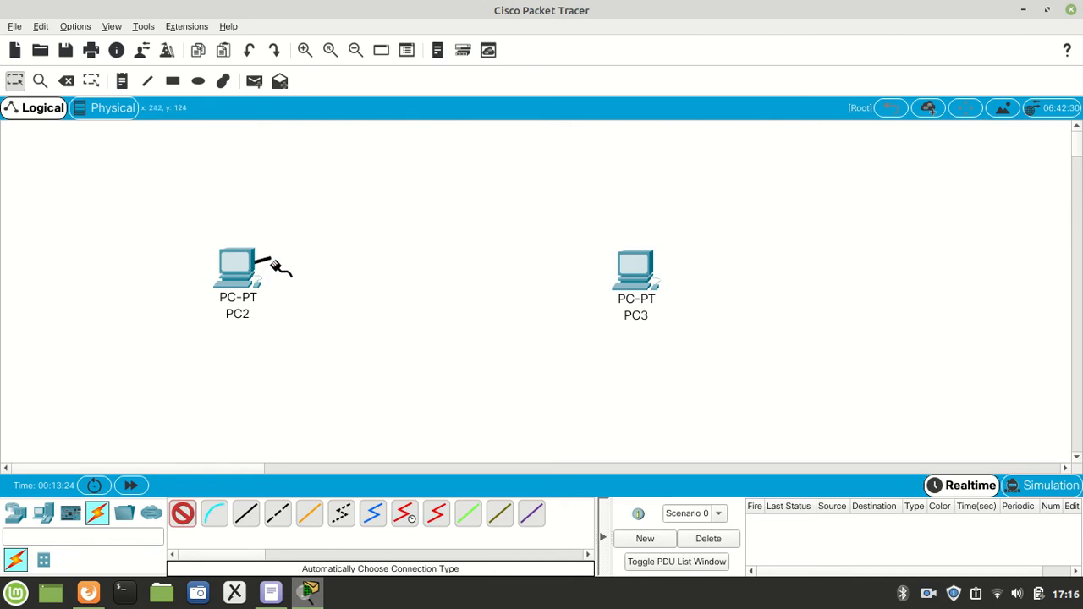
click(631, 282)
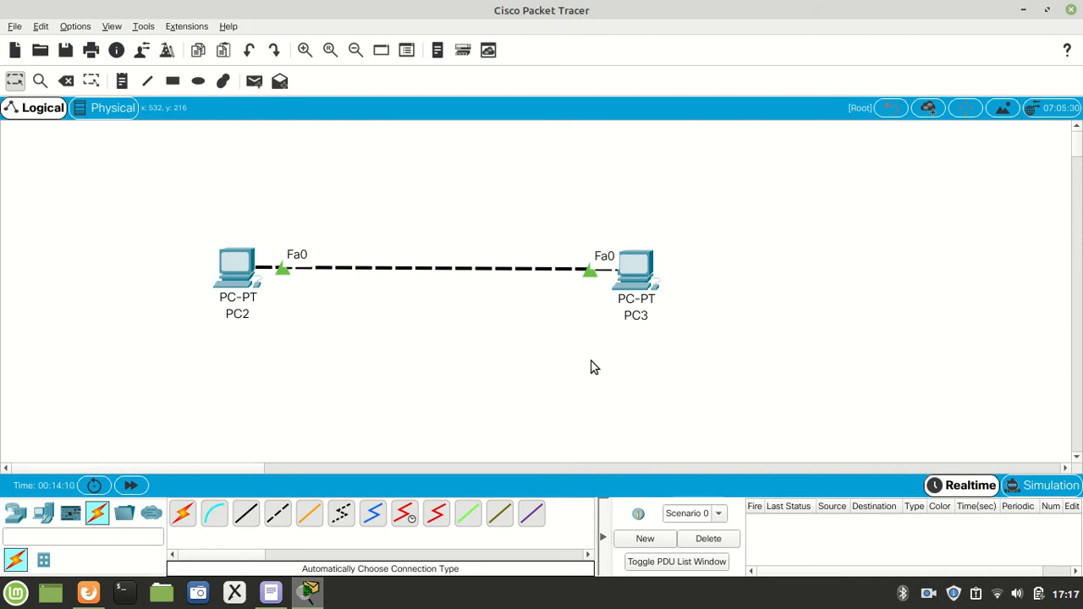
drag(774, 186, 84, 386)
Open PC2's physical device view, switch the PC's power off, enlarge the device picture and close the window
mouse_move(242, 278)
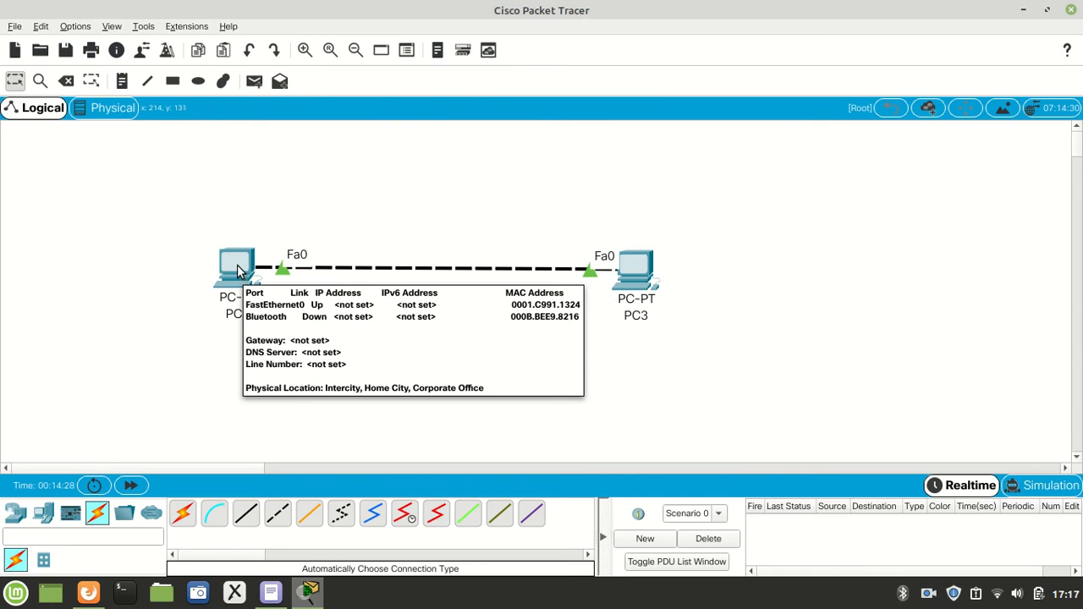
click(238, 269)
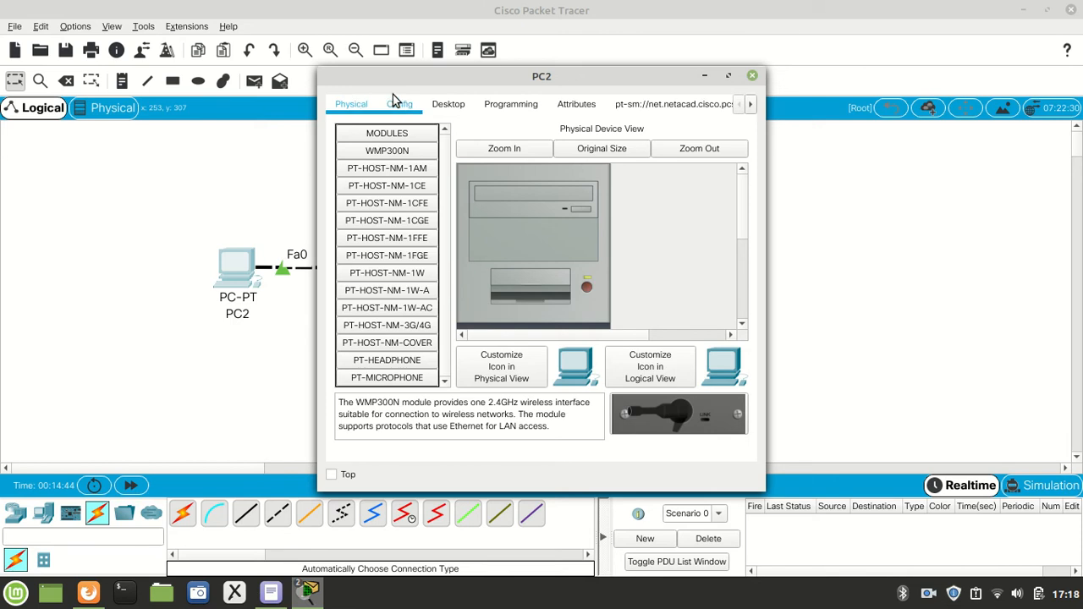
click(727, 75)
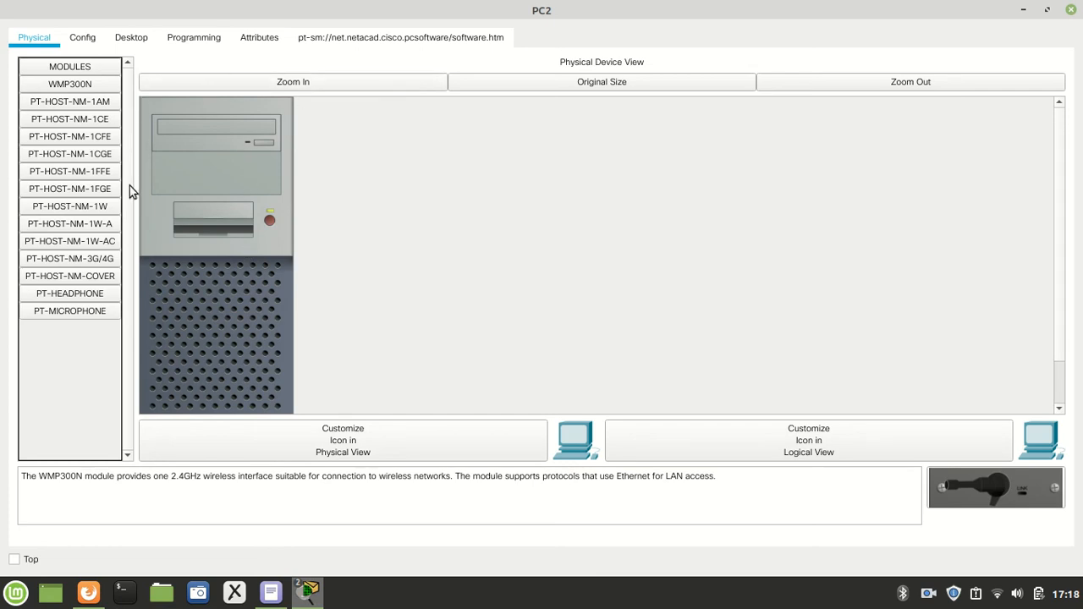
click(268, 220)
click(338, 87)
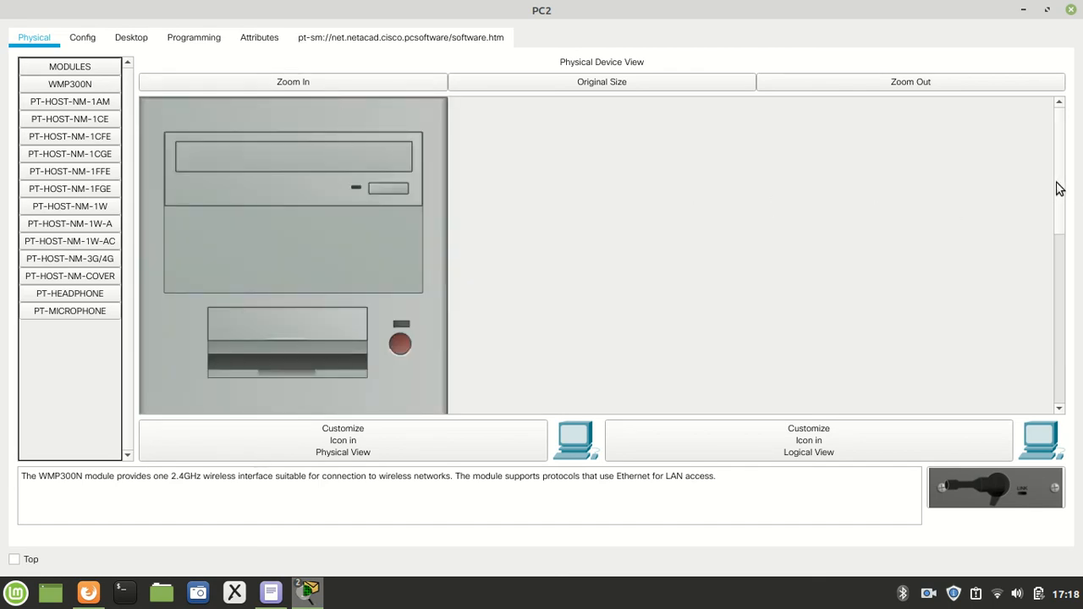
scroll(1057, 188, down, 2)
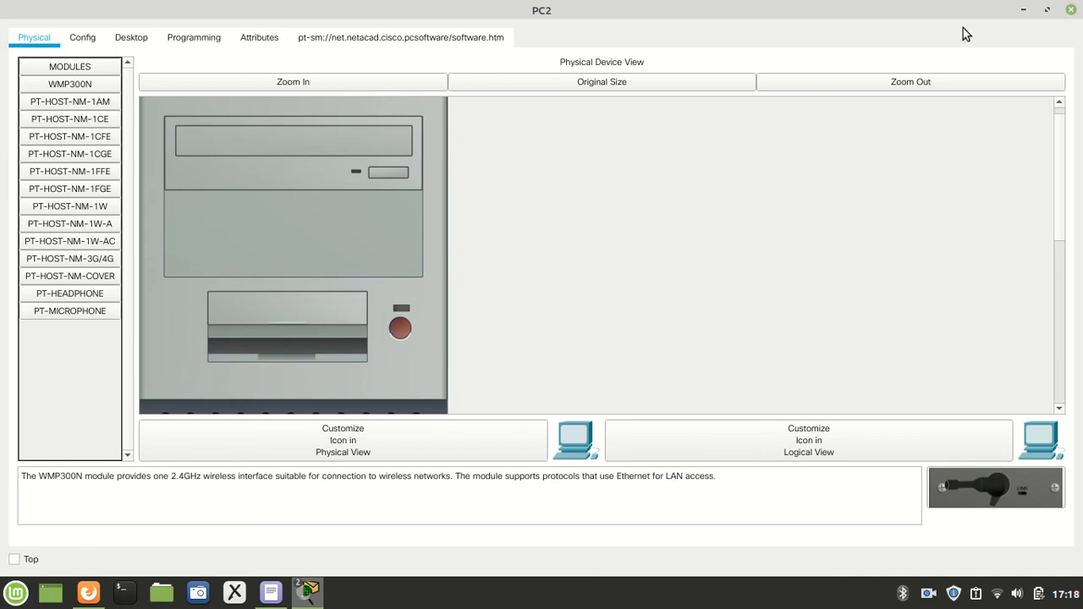
click(1071, 10)
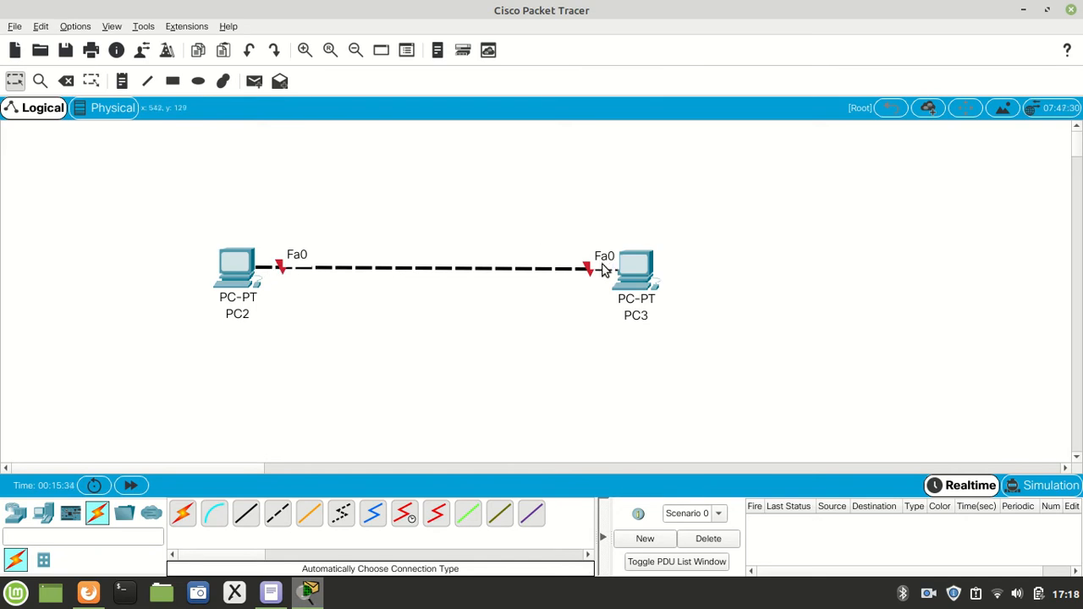
Reopen PC2's device window, move it clear of the cable, and switch the PC's power back on
click(229, 269)
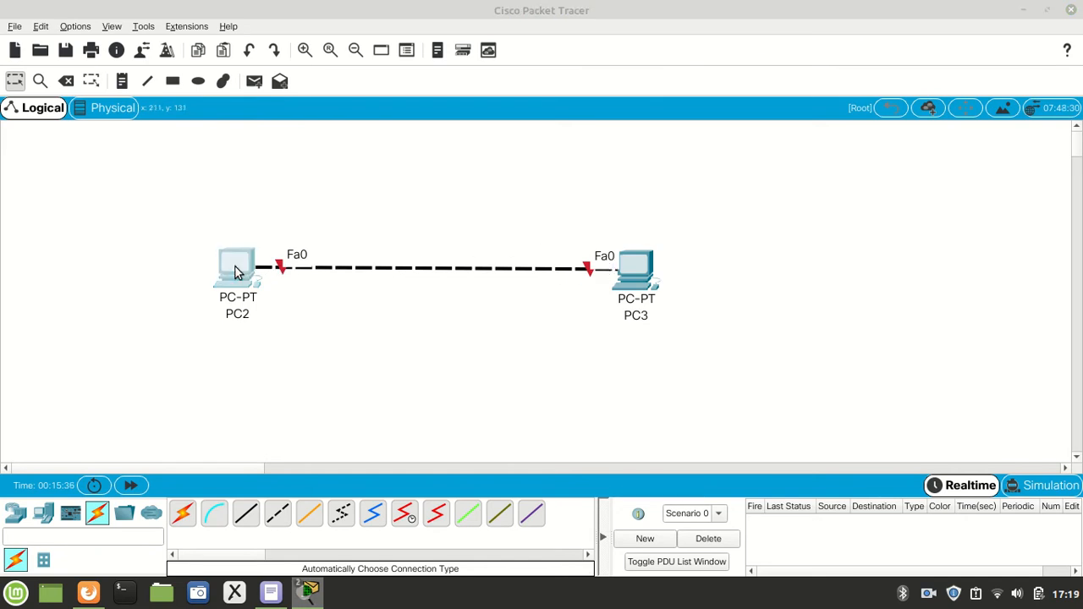
drag(569, 81, 860, 75)
click(904, 289)
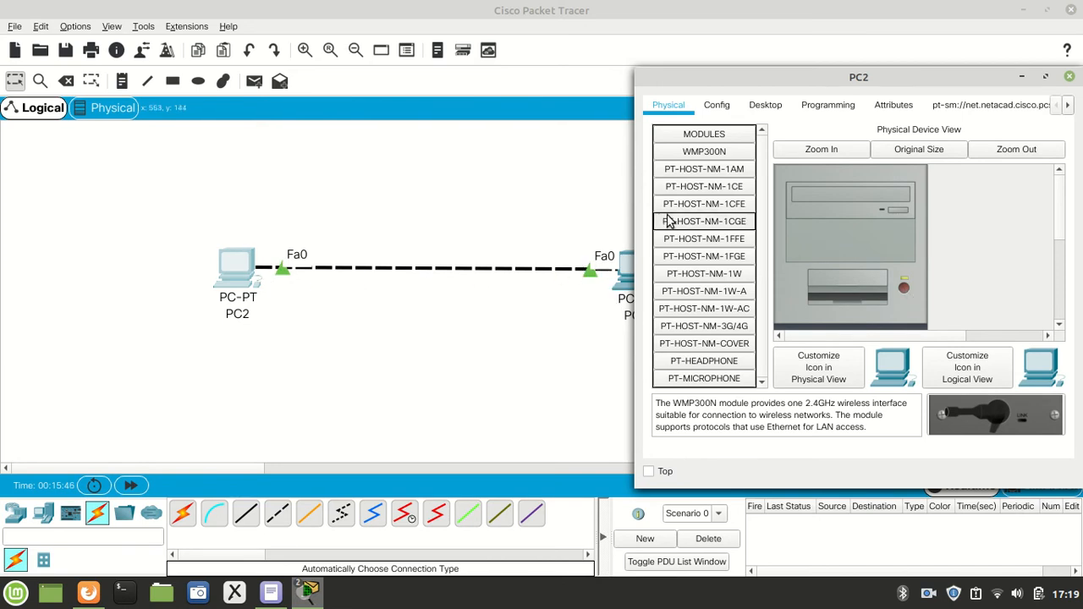
Maximize PC2's device window and open its IP Configuration desktop application
drag(755, 68, 473, 13)
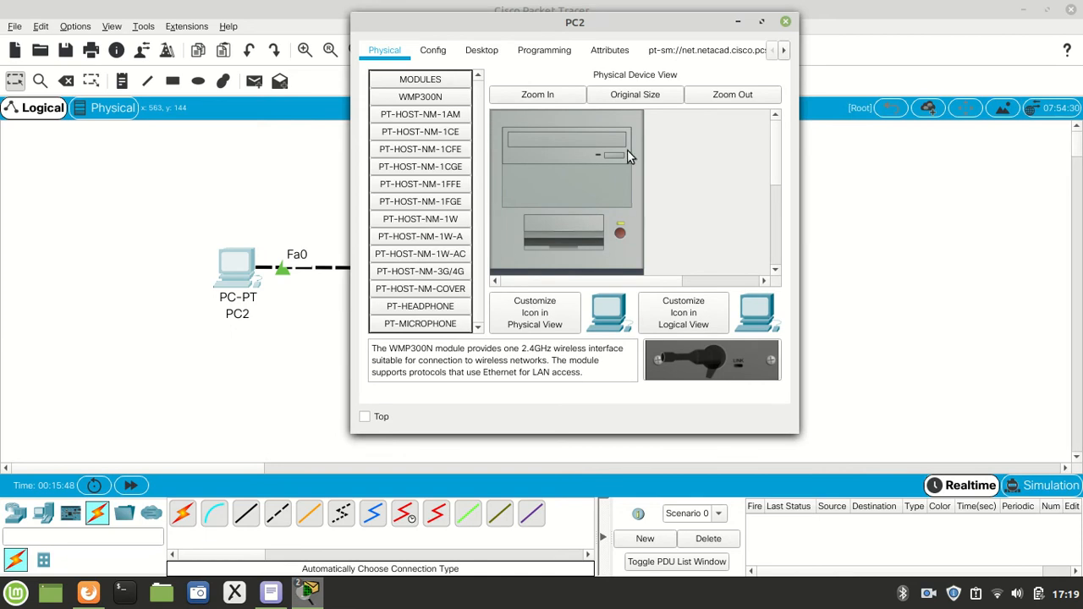
double_click(620, 32)
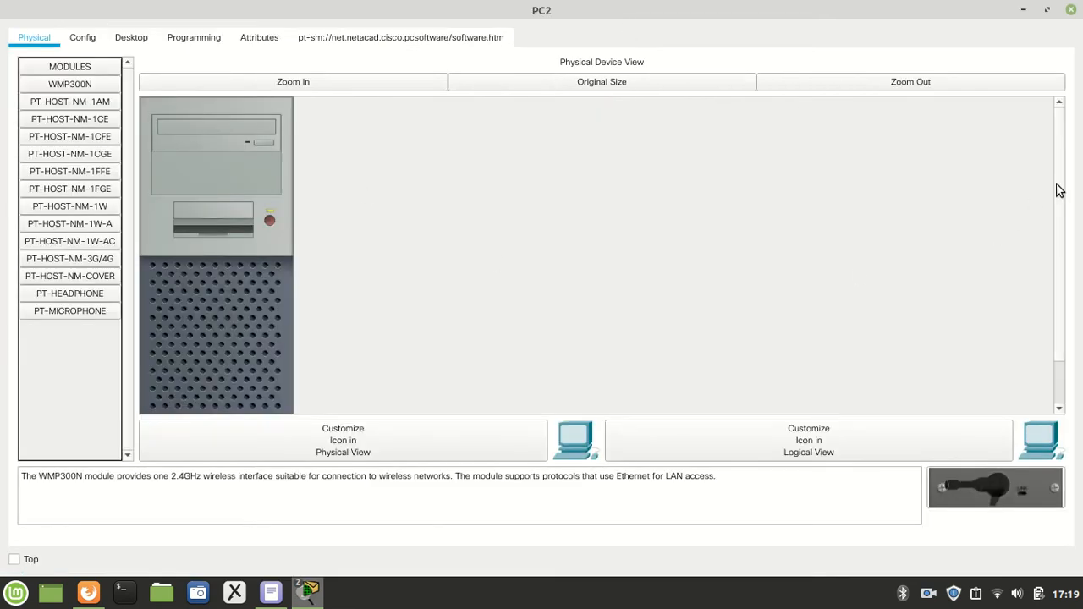
scroll(1057, 220, down, 2)
scroll(1062, 203, up, 2)
click(132, 41)
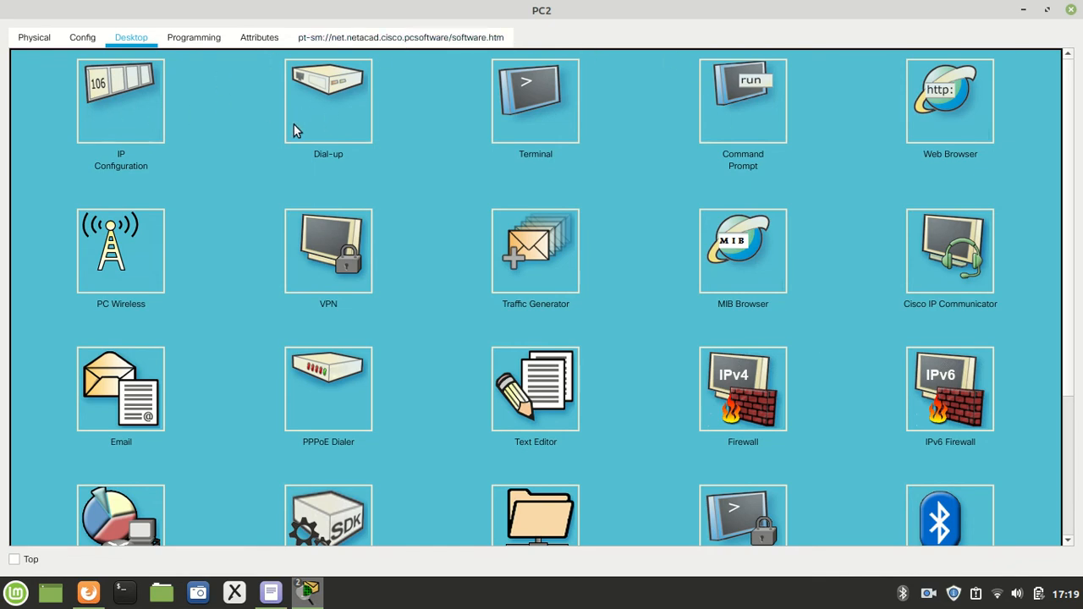
click(104, 98)
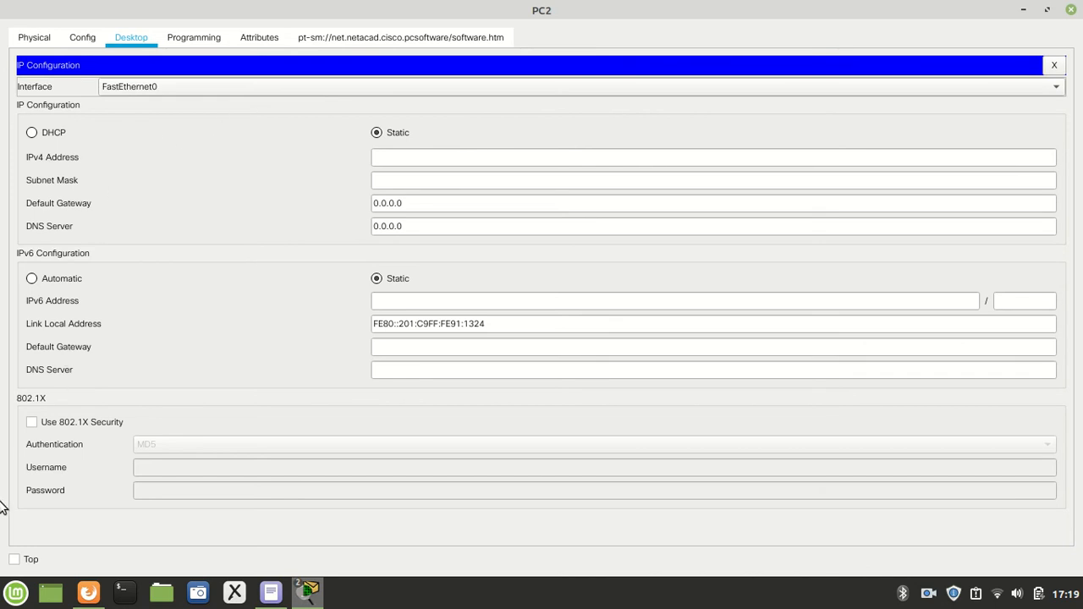
Switch to the system's Acessibilidade settings, set the desktop zoom level to 2,0 and turn zoom off and on again
click(15, 592)
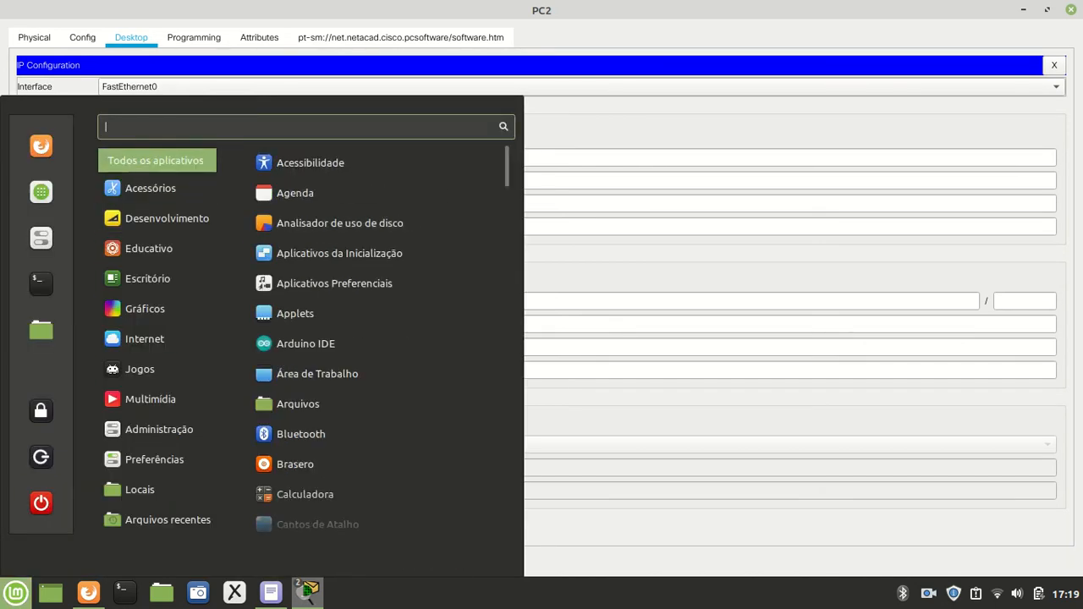
key(Escape)
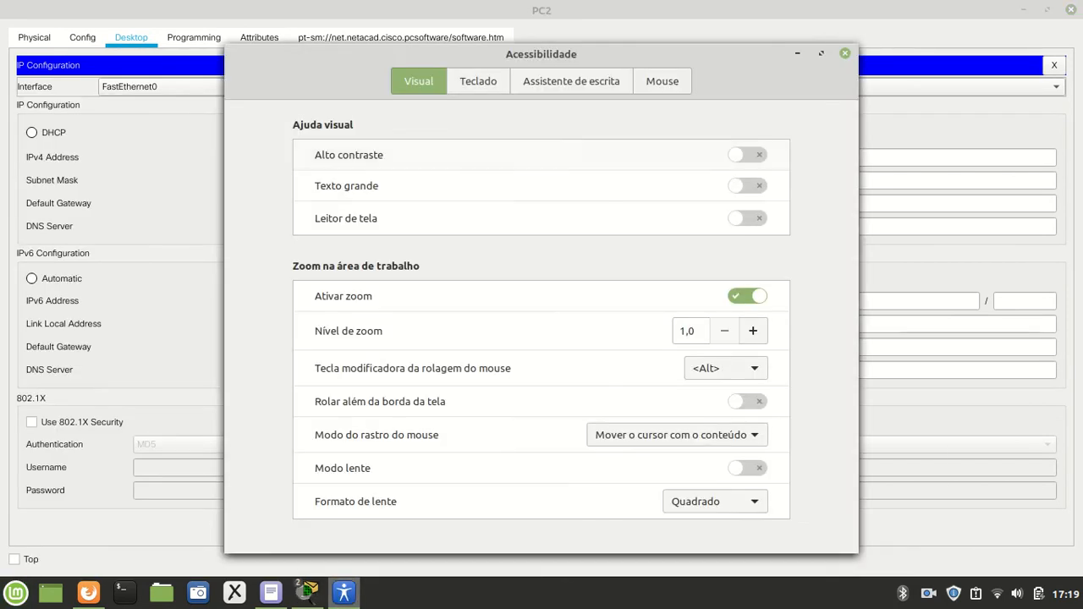
click(753, 331)
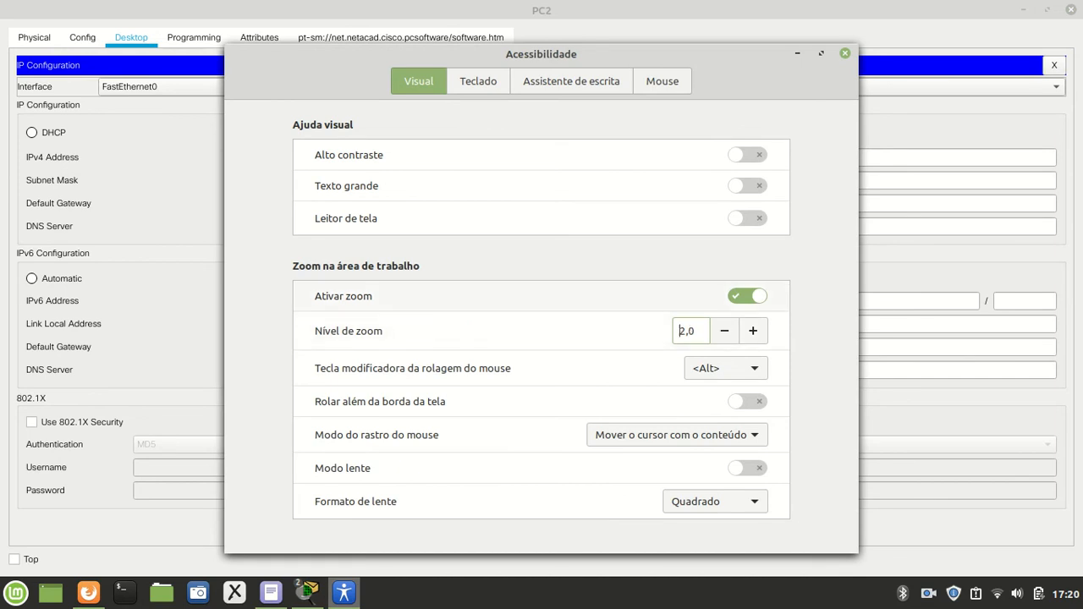
click(748, 297)
click(747, 296)
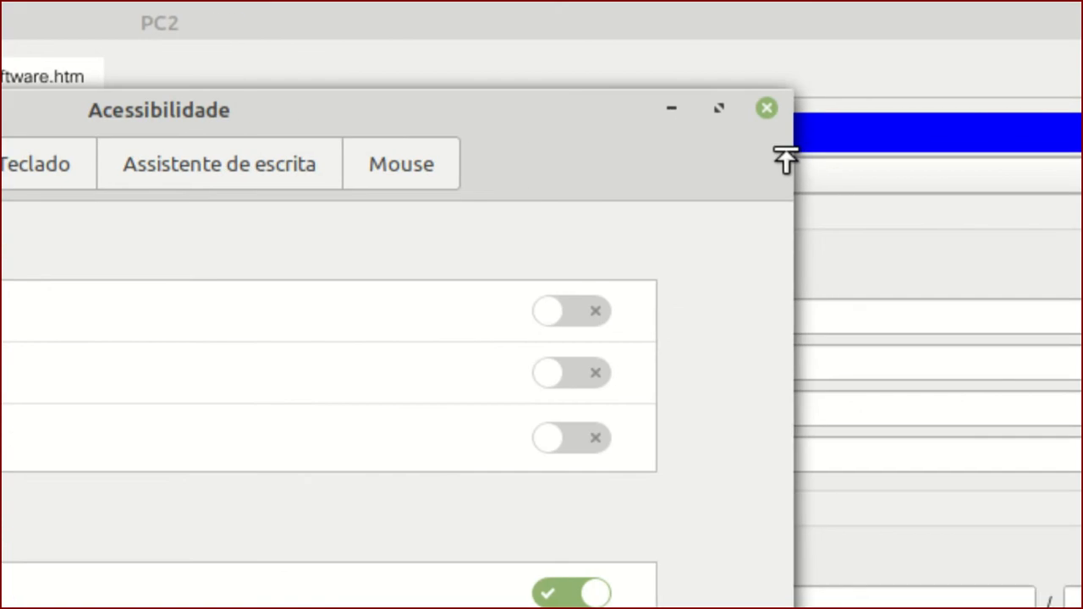
click(767, 107)
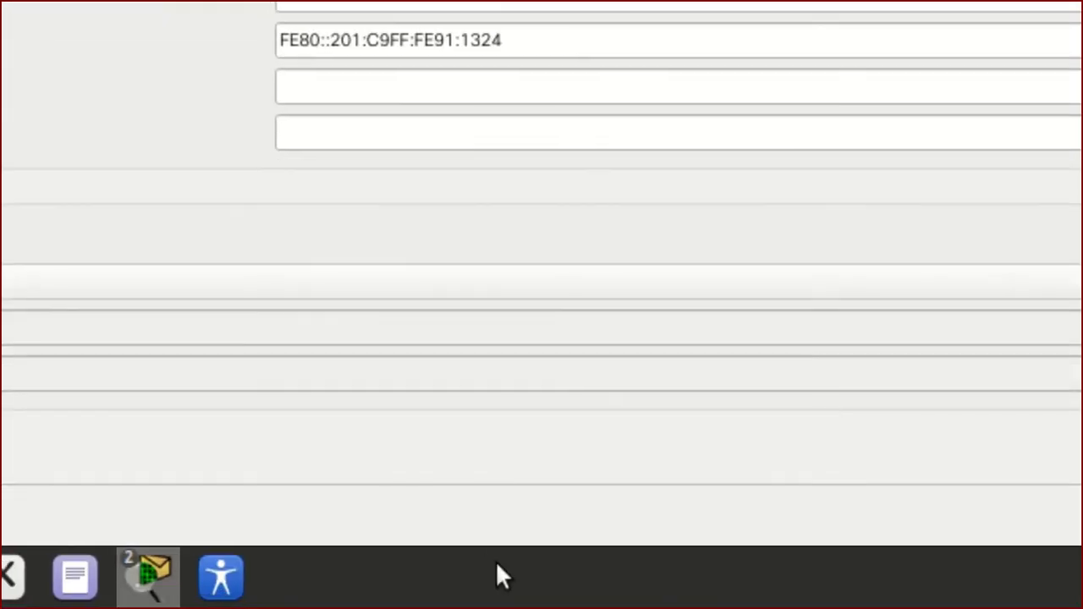
Set the desktop zoom level to 1,5 in the Acessibilidade settings and return to PC2's IP Configuration
mouse_move(394, 599)
click(416, 418)
click(766, 270)
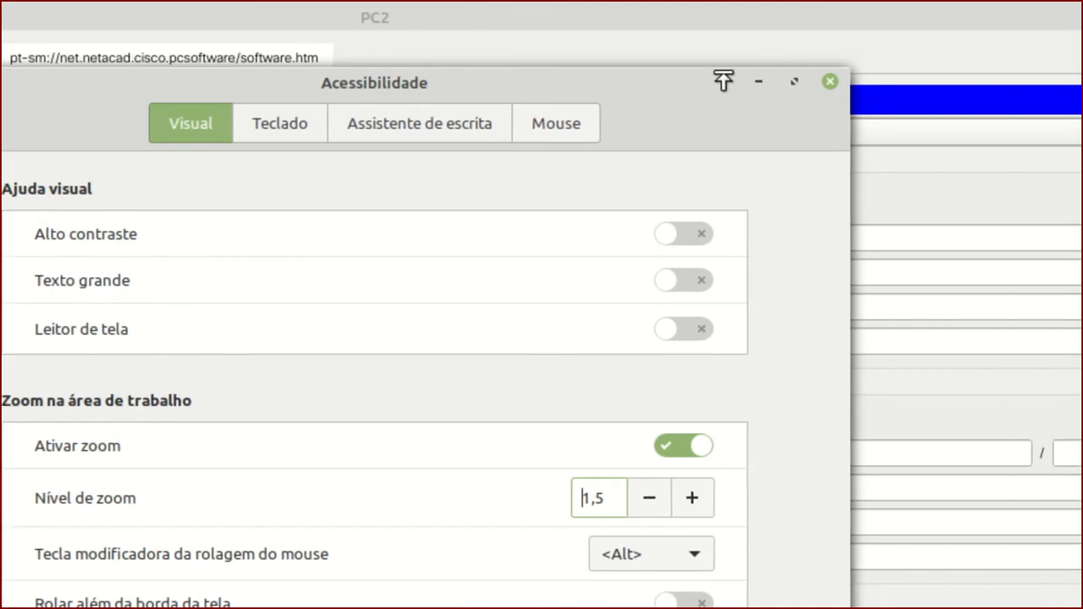
click(761, 81)
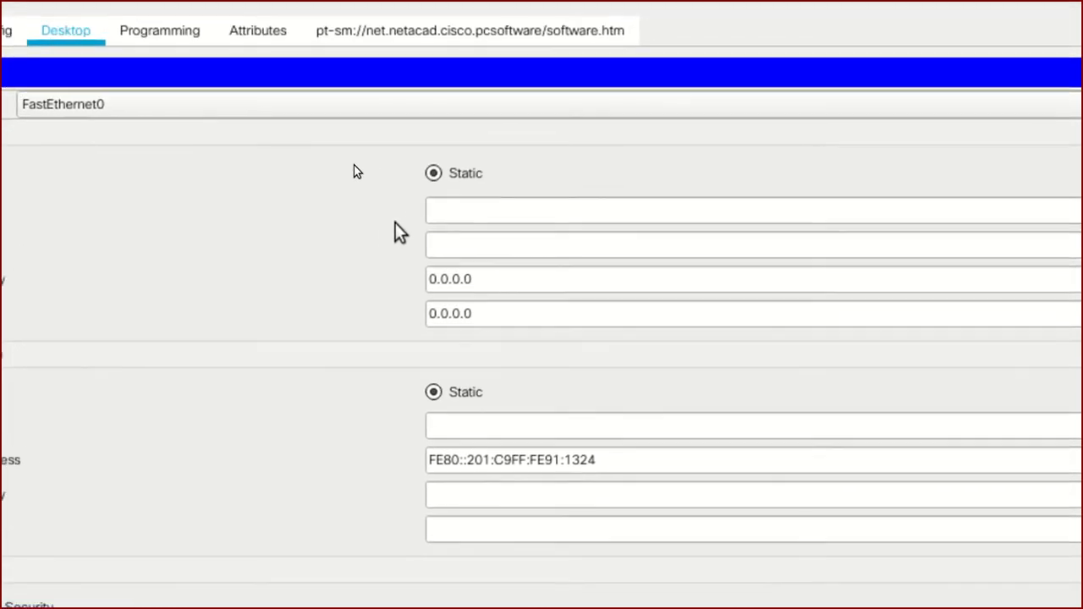
Set PC2's static IPv4 address to 192.168.0.1 with the subnet mask 255.255.255.0
click(575, 215)
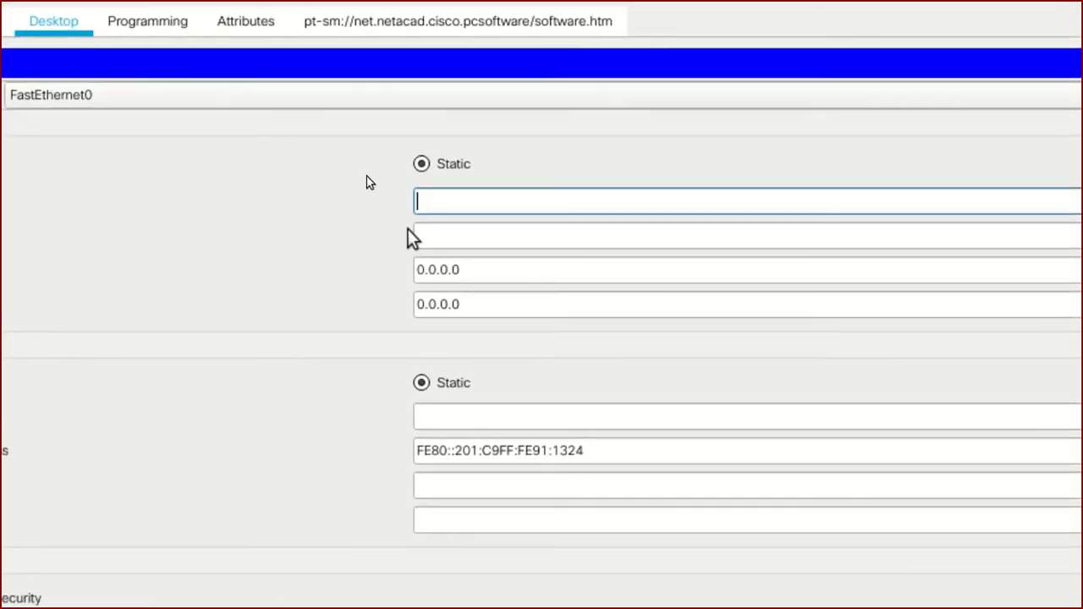
text(192.168.0.)
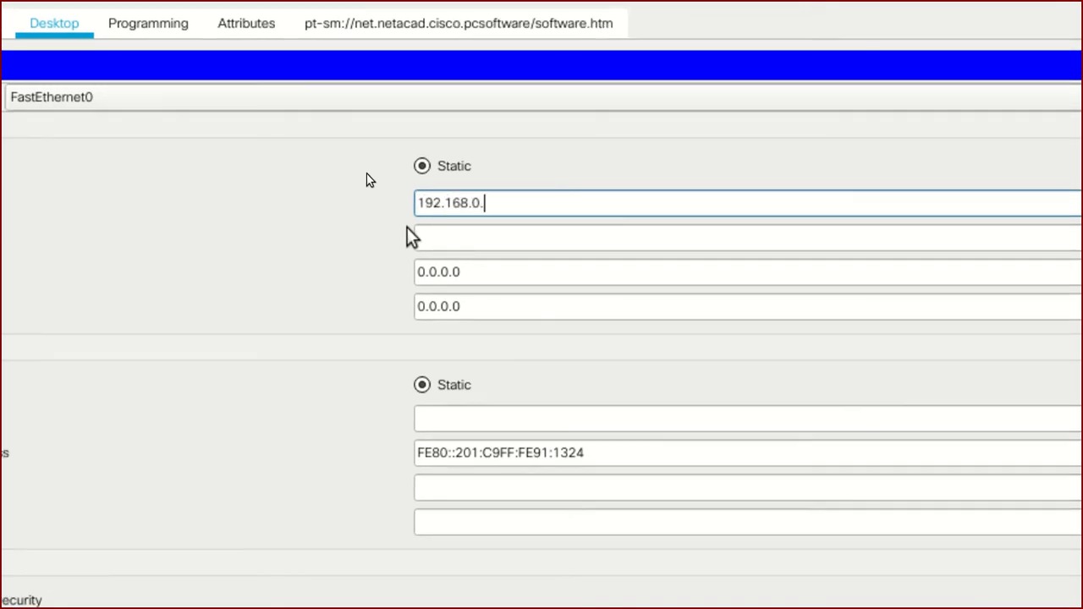
text(1)
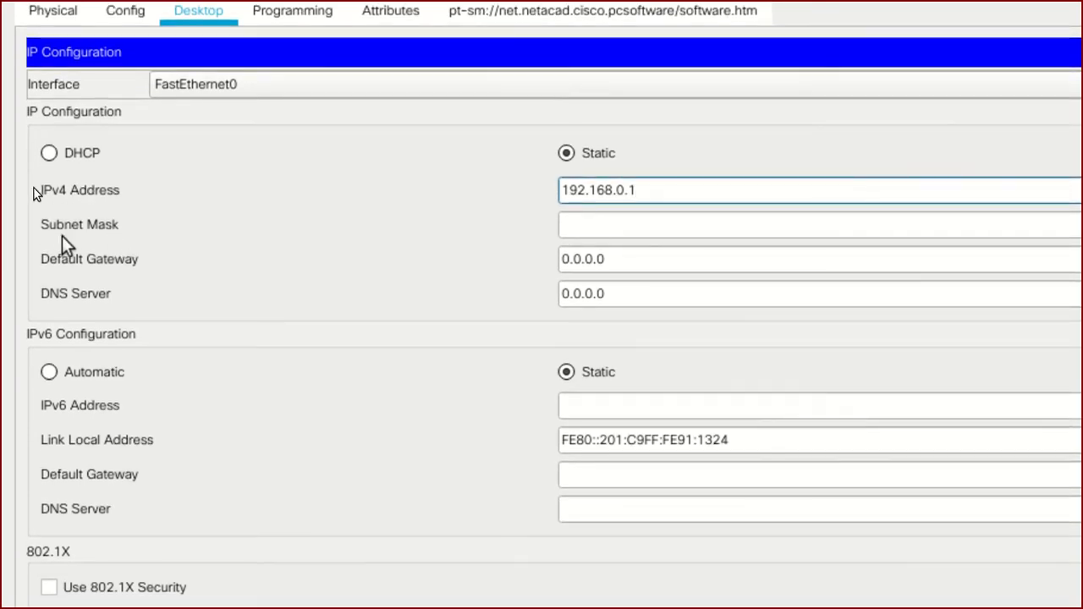
click(585, 232)
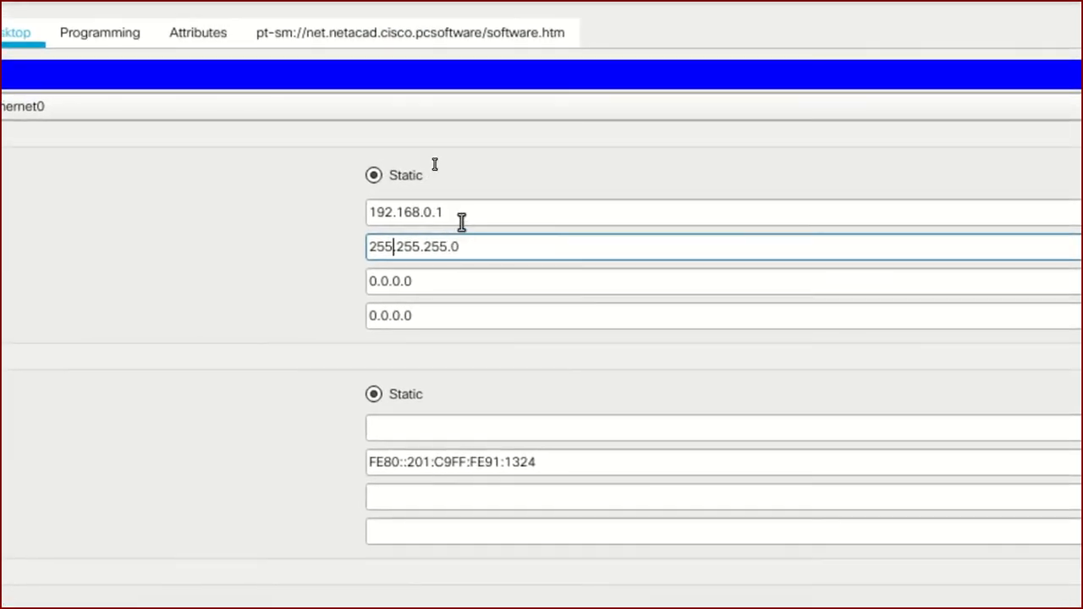
Check PC2's IPv4 address against its subnet mask, and close its IP Configuration and device window
drag(462, 223, 437, 215)
click(446, 215)
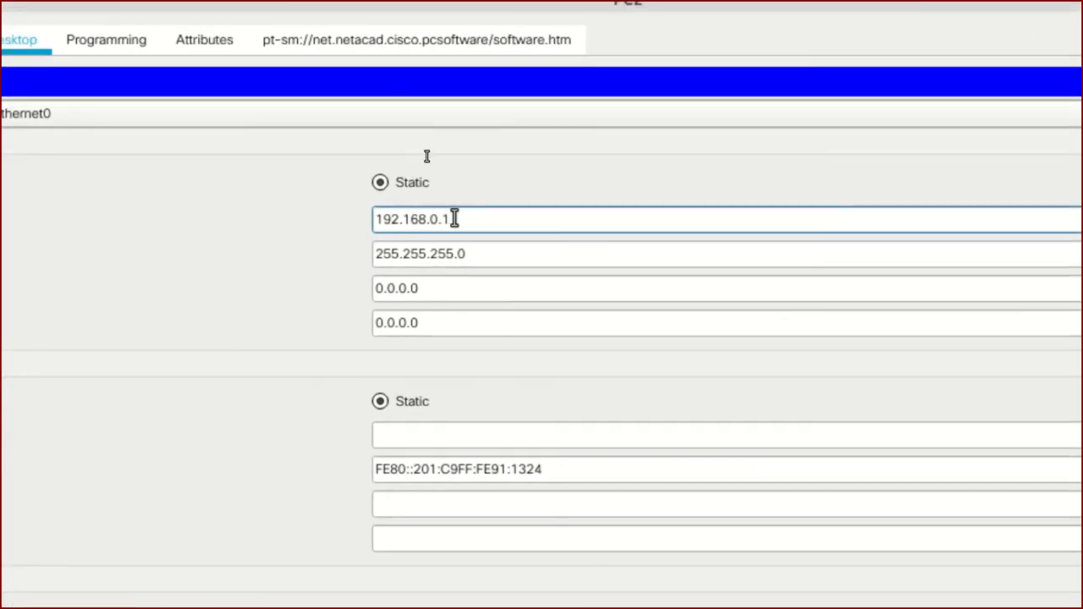
drag(611, 197, 535, 197)
click(436, 247)
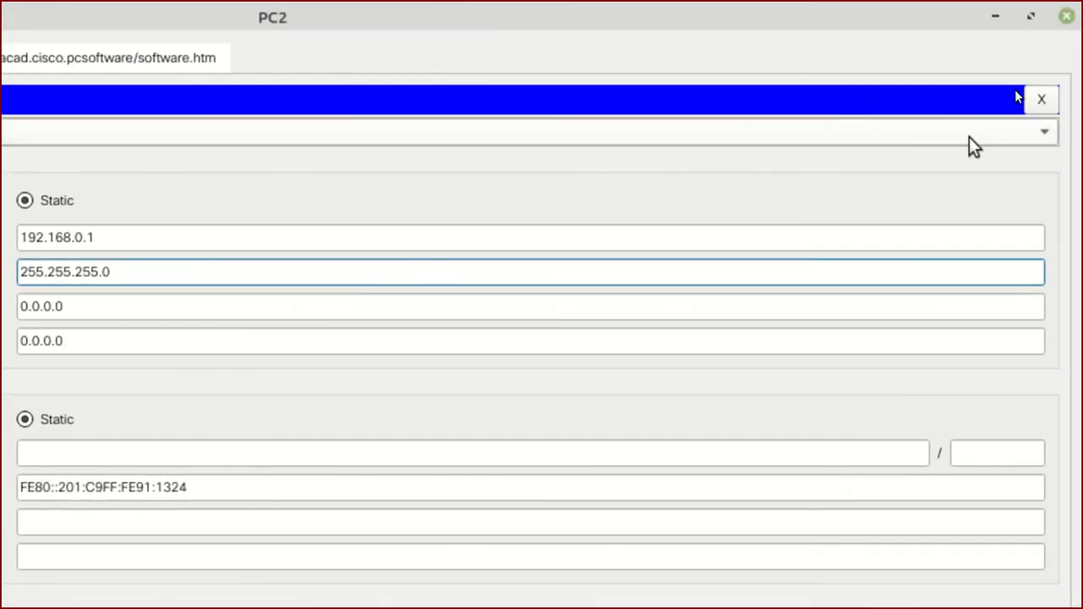
click(1041, 99)
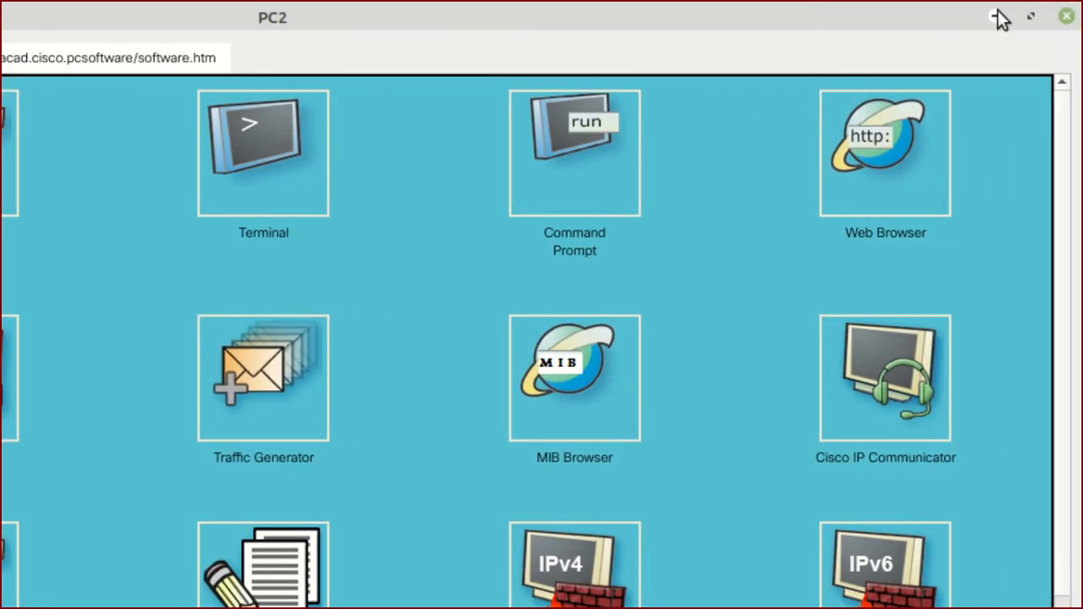
click(1067, 16)
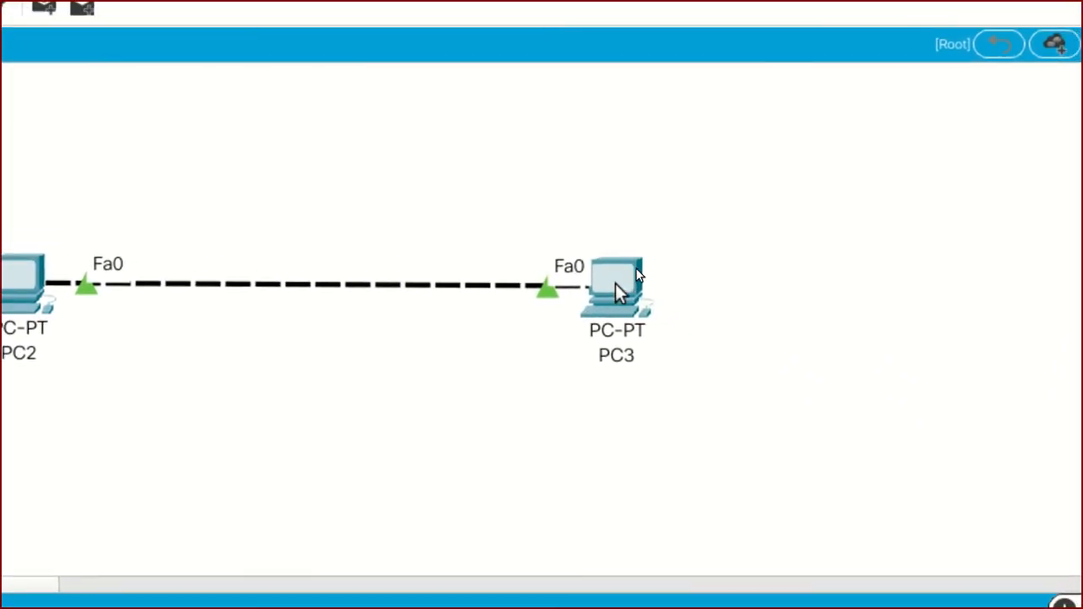
Set PC3's static IPv4 address to 192.168.0.2 with the subnet mask 255.255.255.0, and close its device window
click(635, 275)
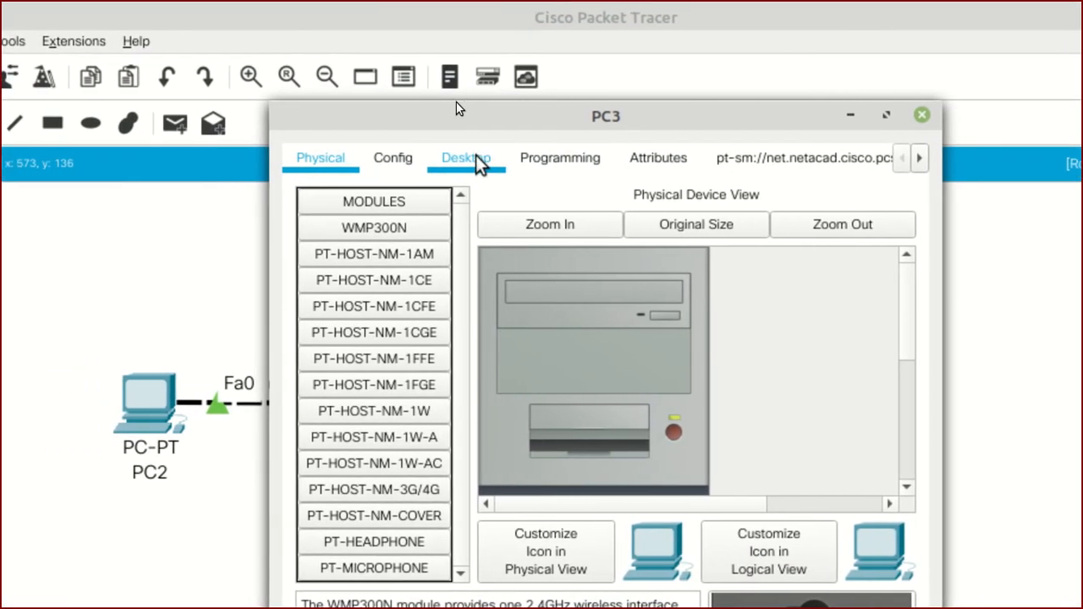
click(479, 162)
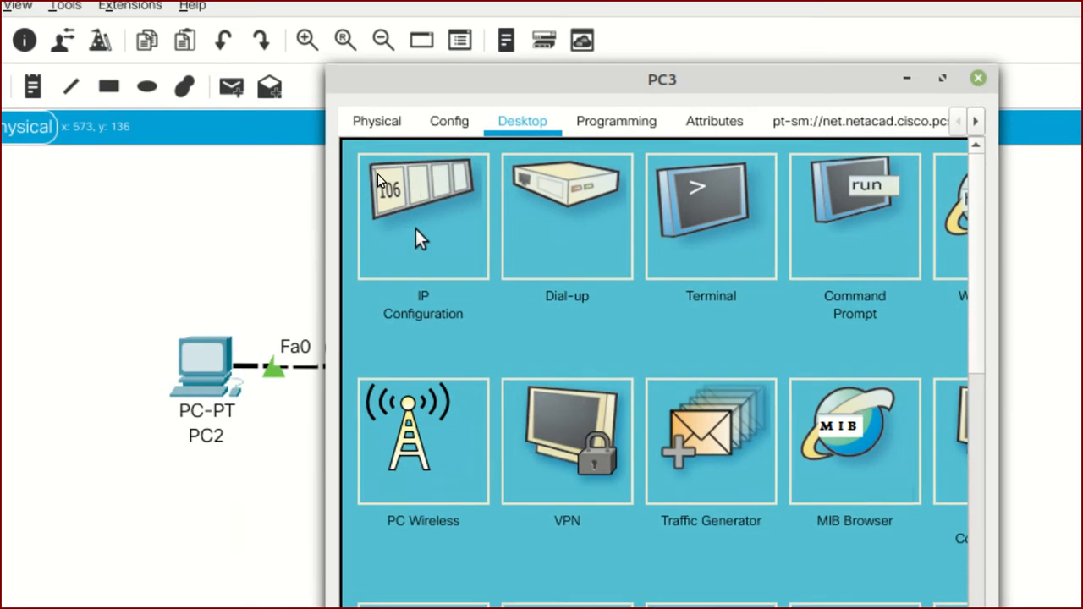
click(420, 228)
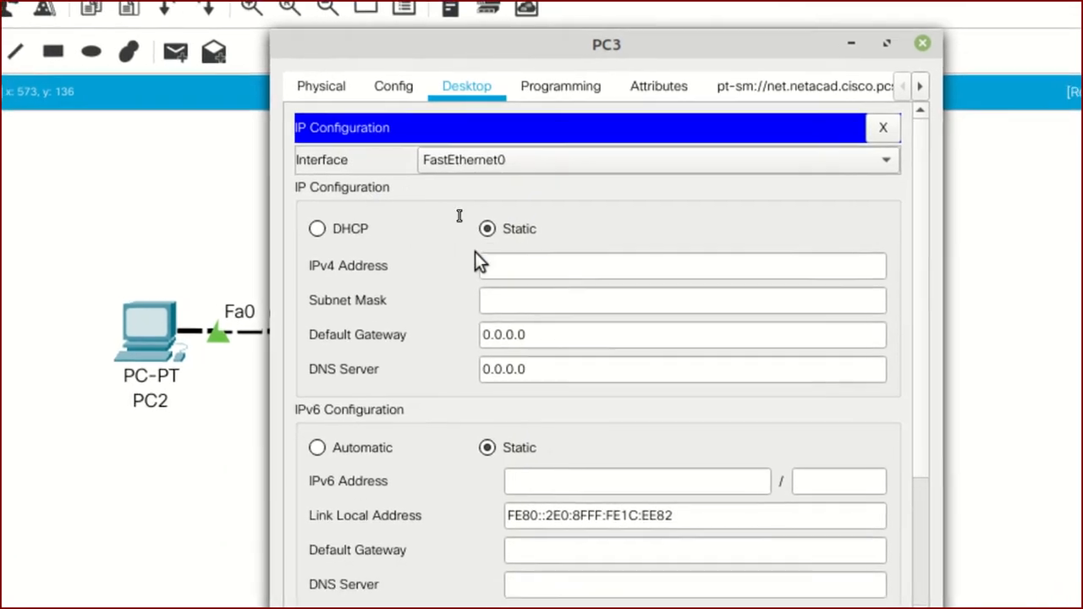
click(554, 296)
text(192.1)
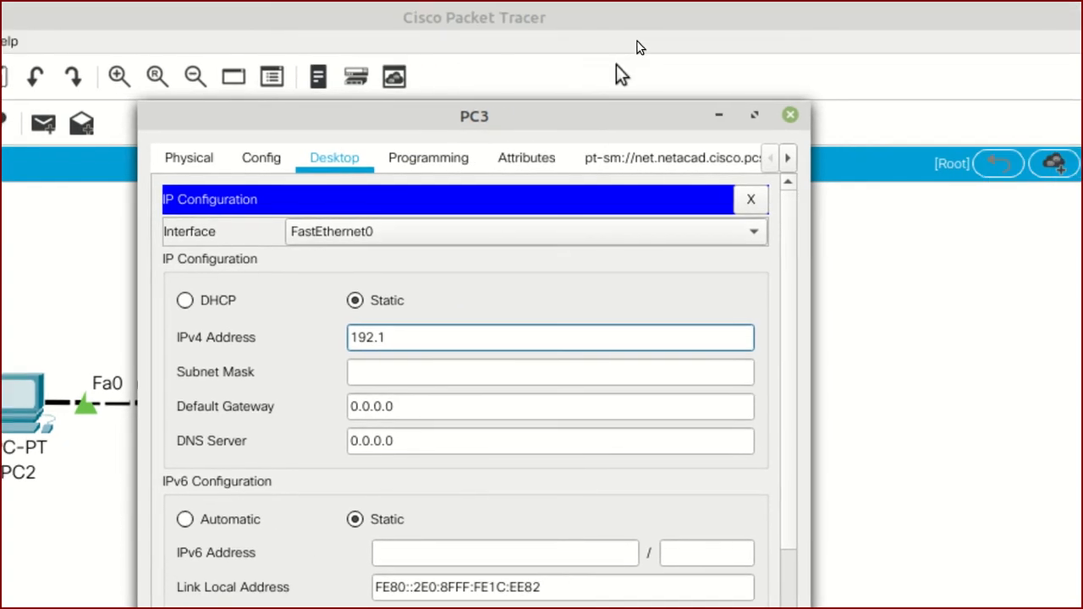
text(68.0)
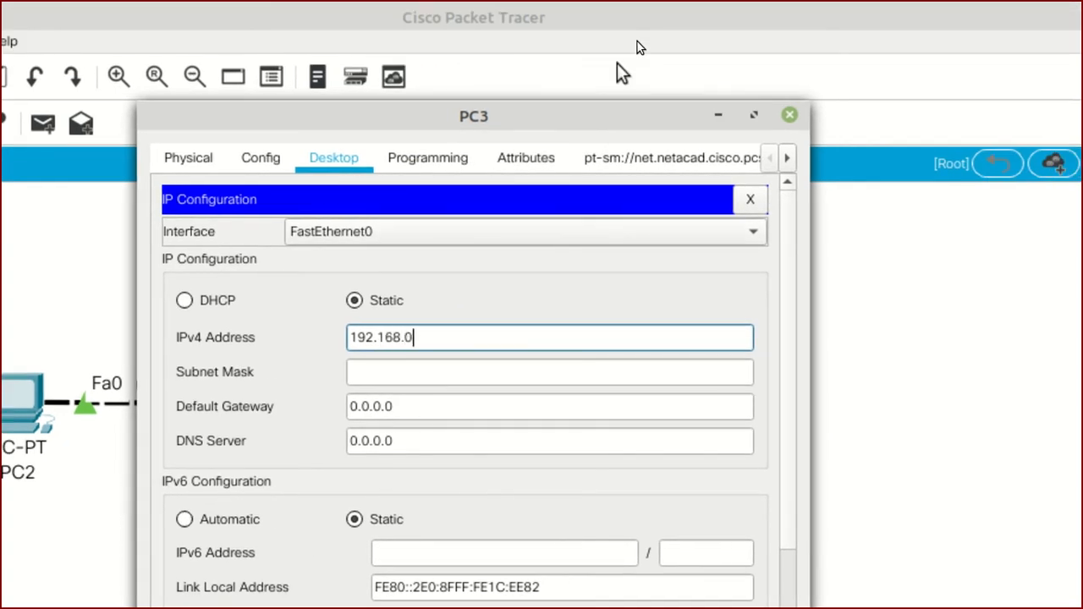
text(.2)
key(Tab)
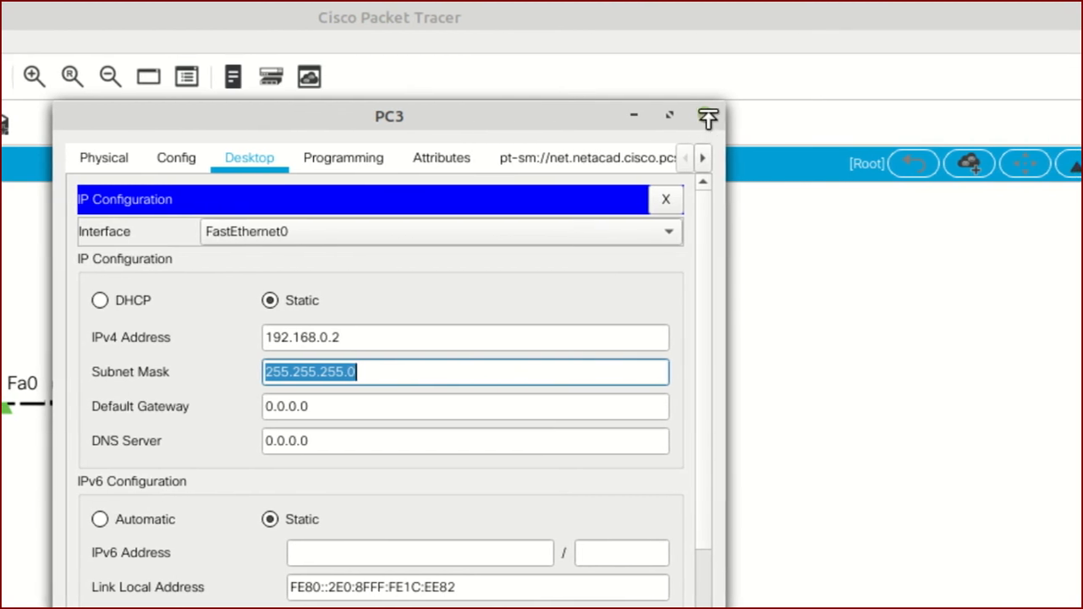
click(708, 118)
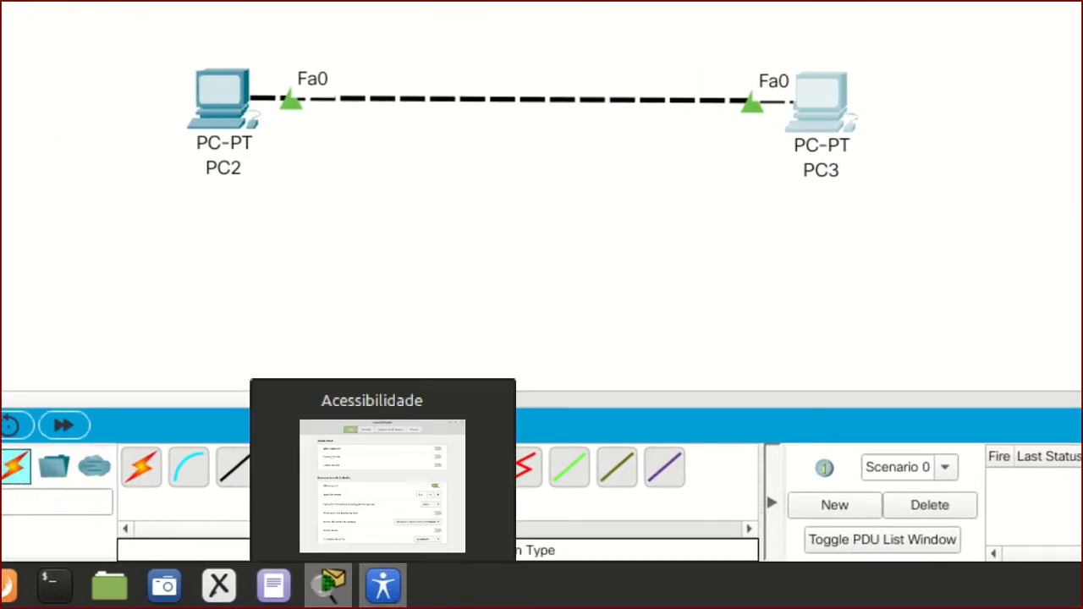
Set the desktop zoom level to 1,0 in the Acessibilidade settings and clear the old line in the text editor's unsaved document
click(384, 585)
click(685, 324)
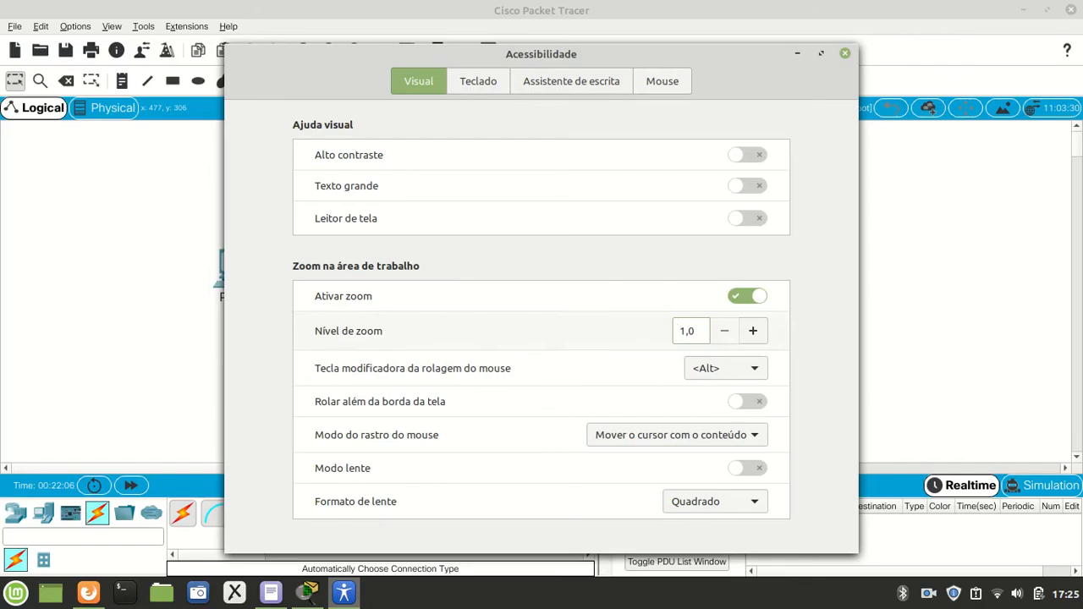
click(271, 592)
drag(699, 190, 215, 193)
key(BackSpace)
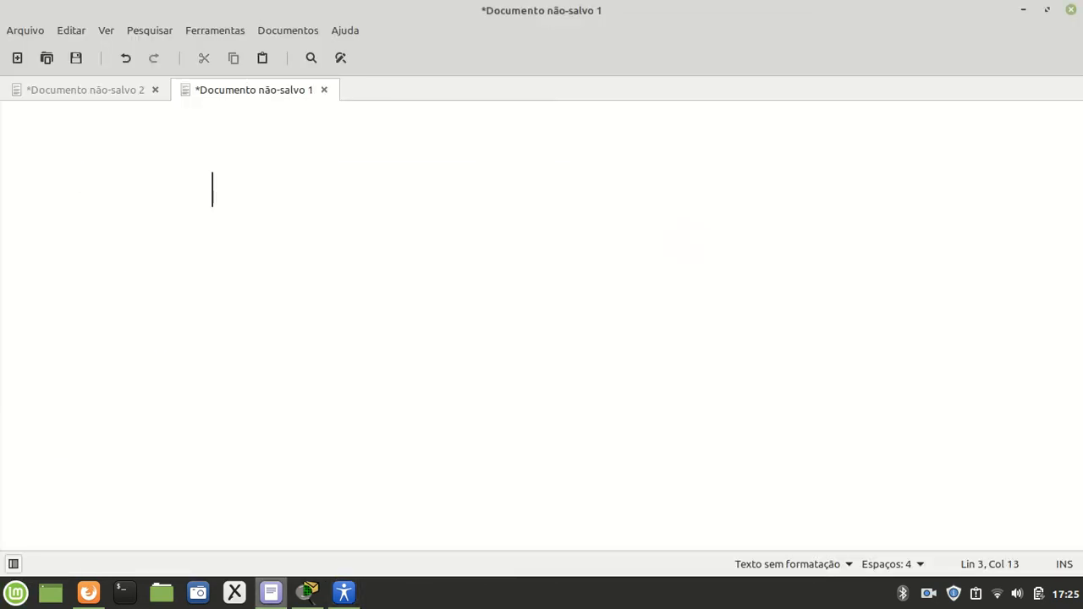
Write two indented lines reading "PC1 - 192.168.0.1" and "PC2 - 192.168.0.2"
text(PC1 )
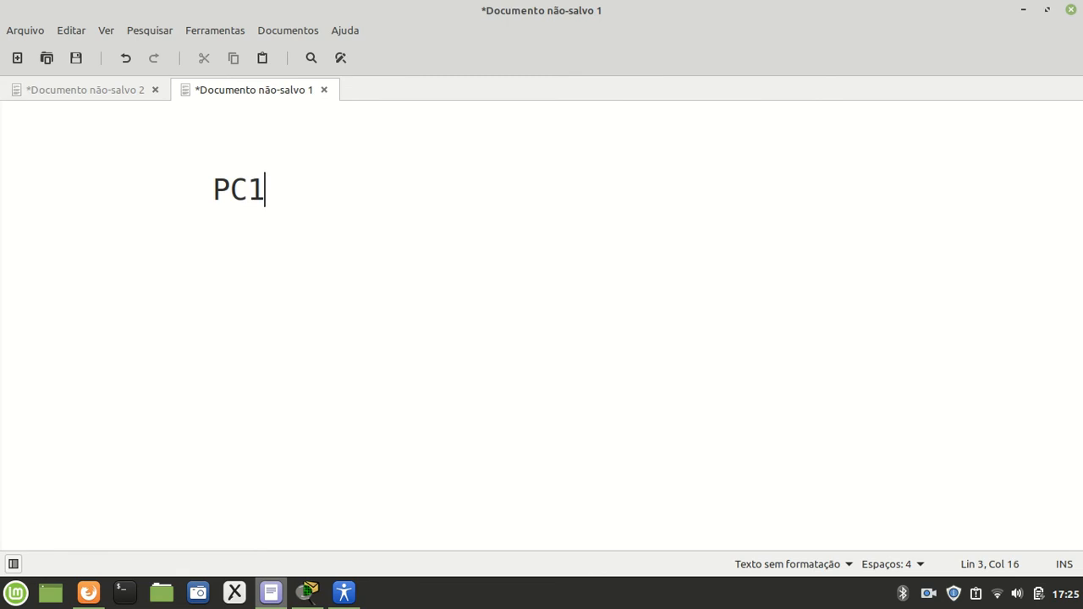
text(- 192.168.0.1)
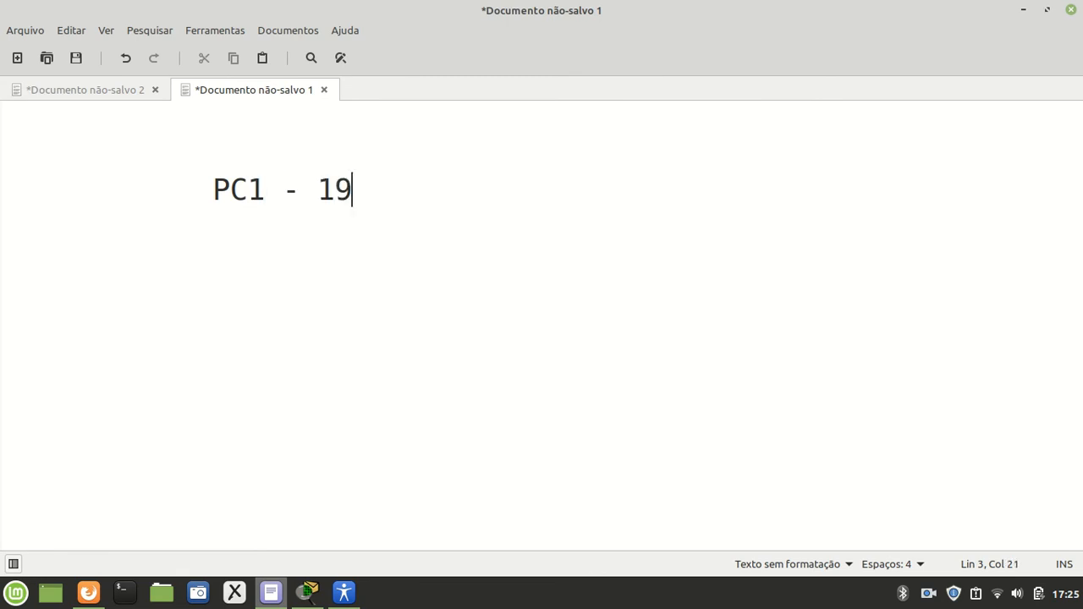
key(Return)
key(Tab)
key(Tab)
key(Tab)
text(PC2 - 192.1)
key(BackSpace)
key(BackSpace)
text(192.168.0.2)
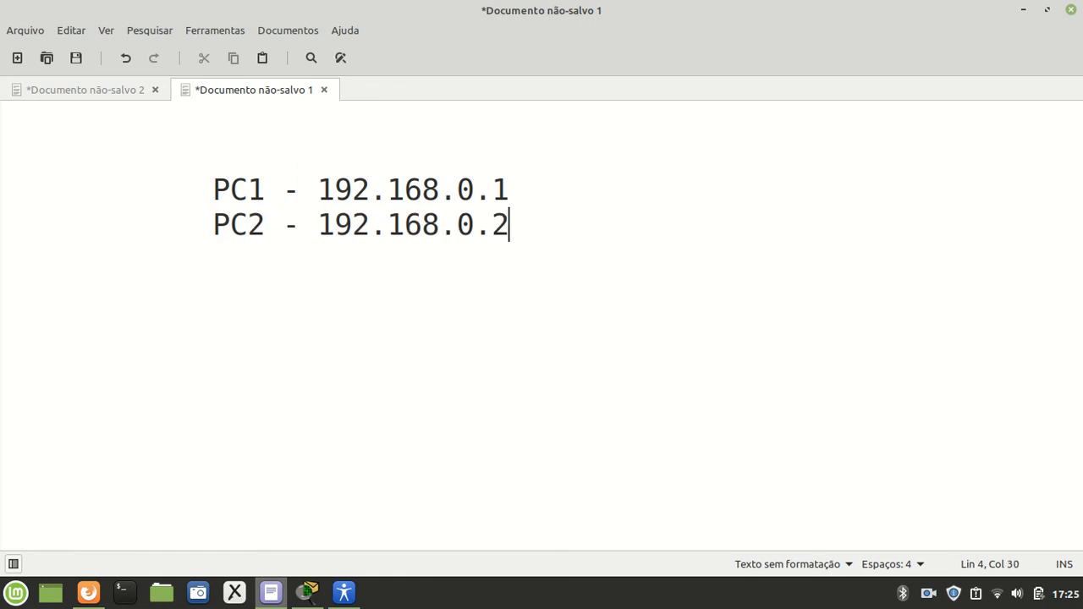
Highlight the network part and the final number of each address to compare PC1 with PC2
drag(472, 187, 316, 186)
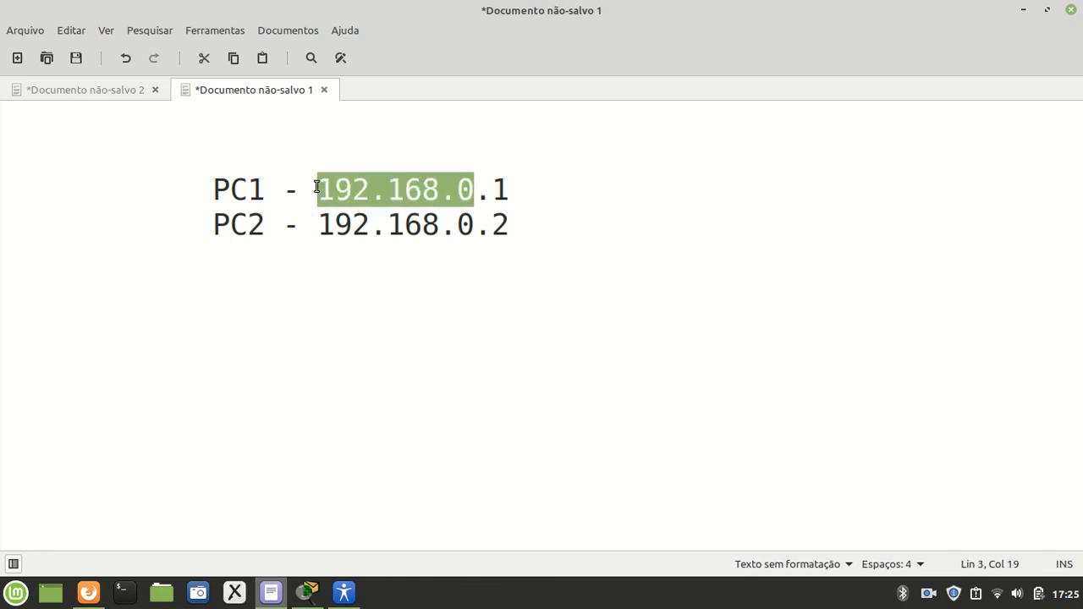
drag(470, 221, 318, 235)
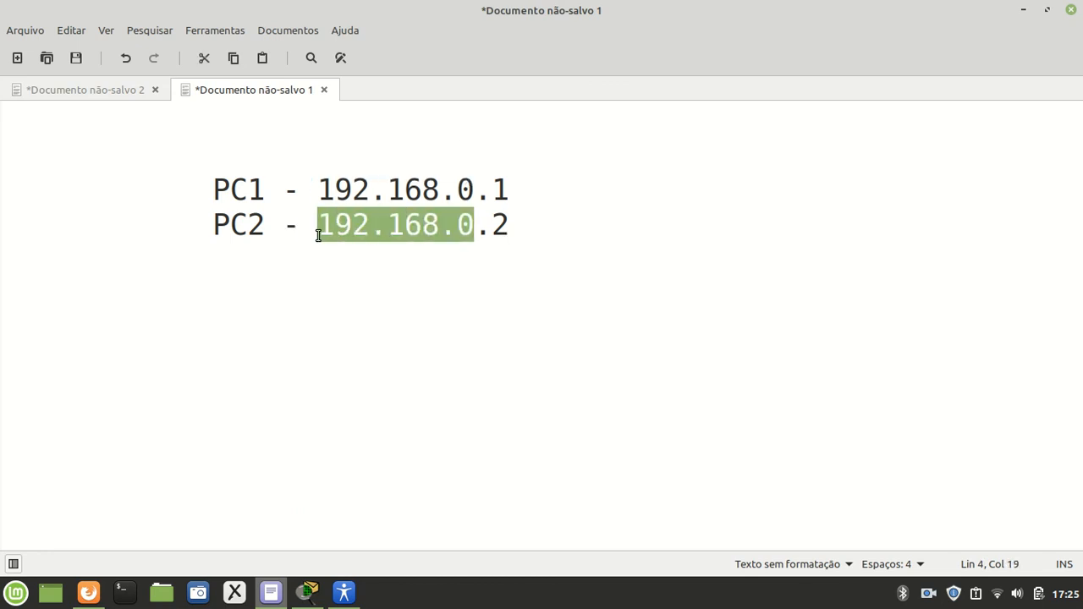
drag(492, 188, 504, 223)
click(499, 222)
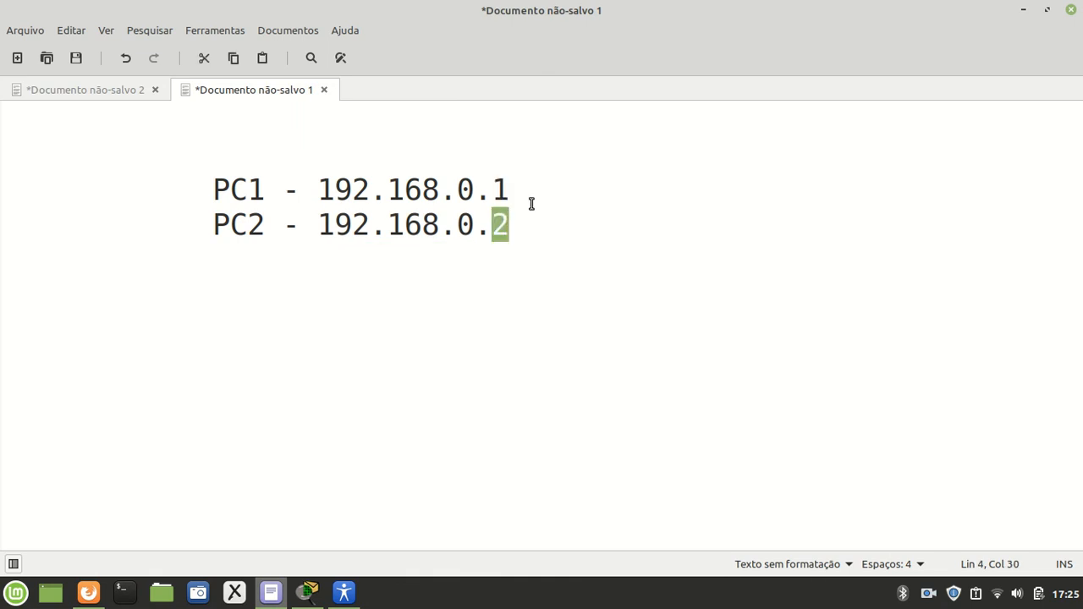
Append the subnet mask "/ 255.255.255.0" to both the PC1 and PC2 lines
click(528, 204)
text(/ 255)
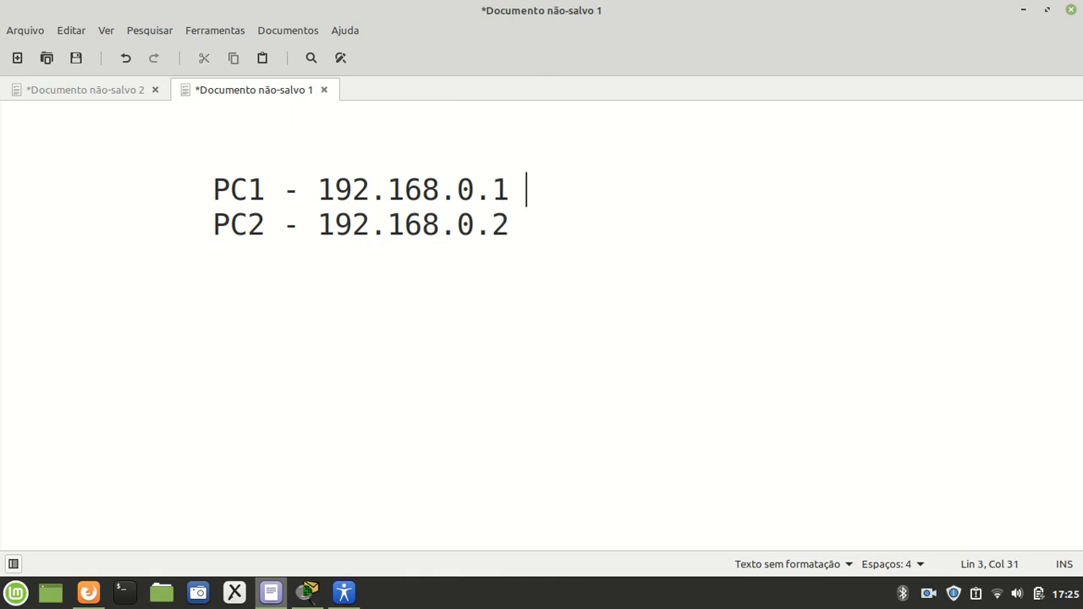
text(.255.255.0)
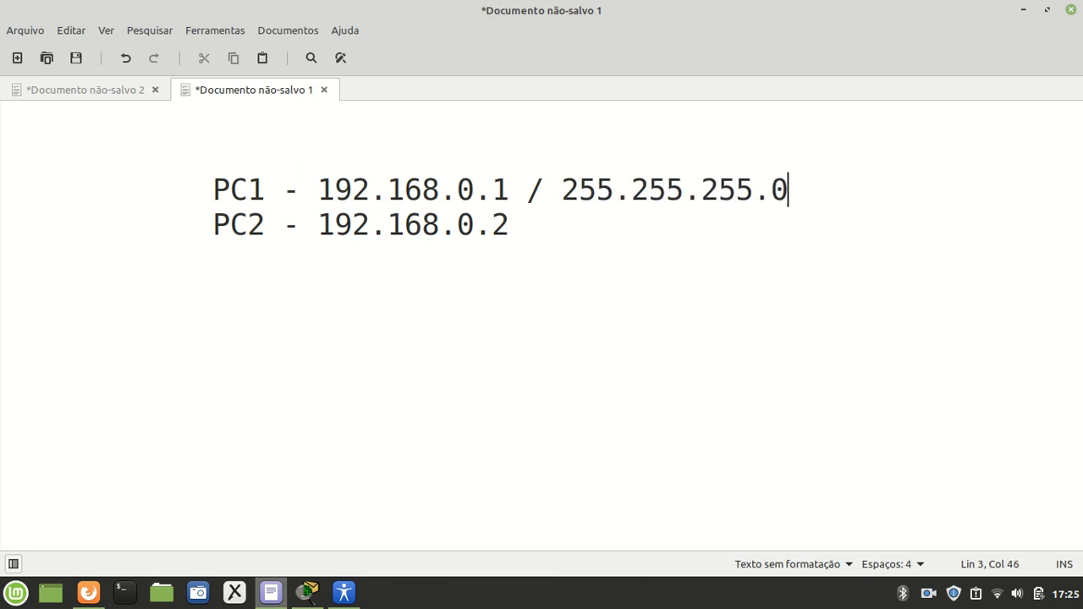
key(Down)
text(/ 255.255.255.255.0)
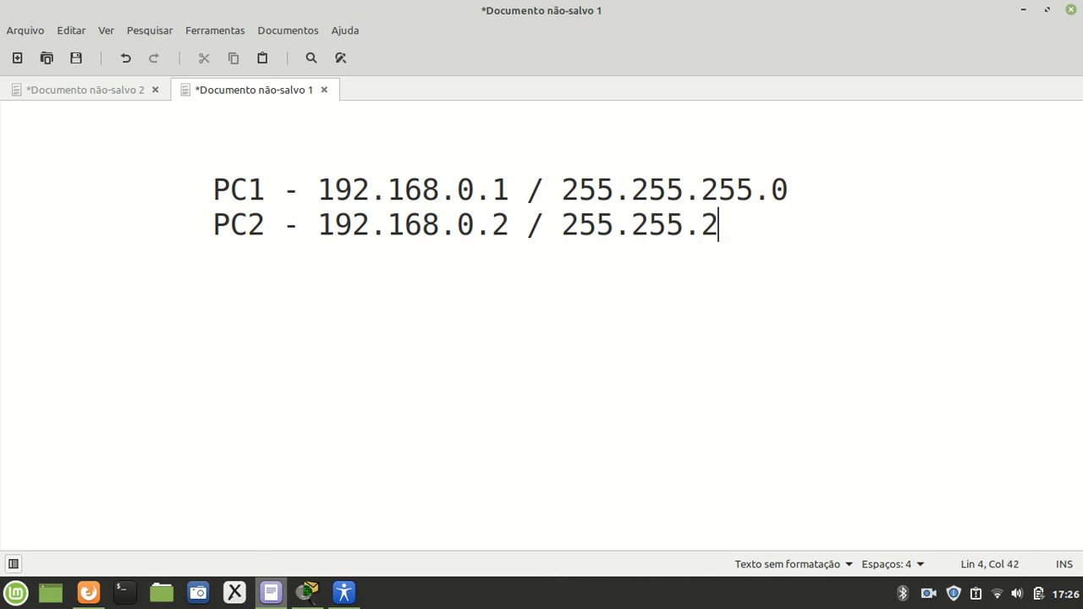
Go through the subnet masks on the PC1 and PC2 lines and highlight the 255.255.255 portion of PC1's mask
key(Up)
key(Left)
key(Left)
key(Left)
key(Left)
key(Left)
key(Left)
key(Left)
key(Left)
key(Left)
key(Left)
key(Left)
key(Left)
key(Left)
key(Left)
key(Left)
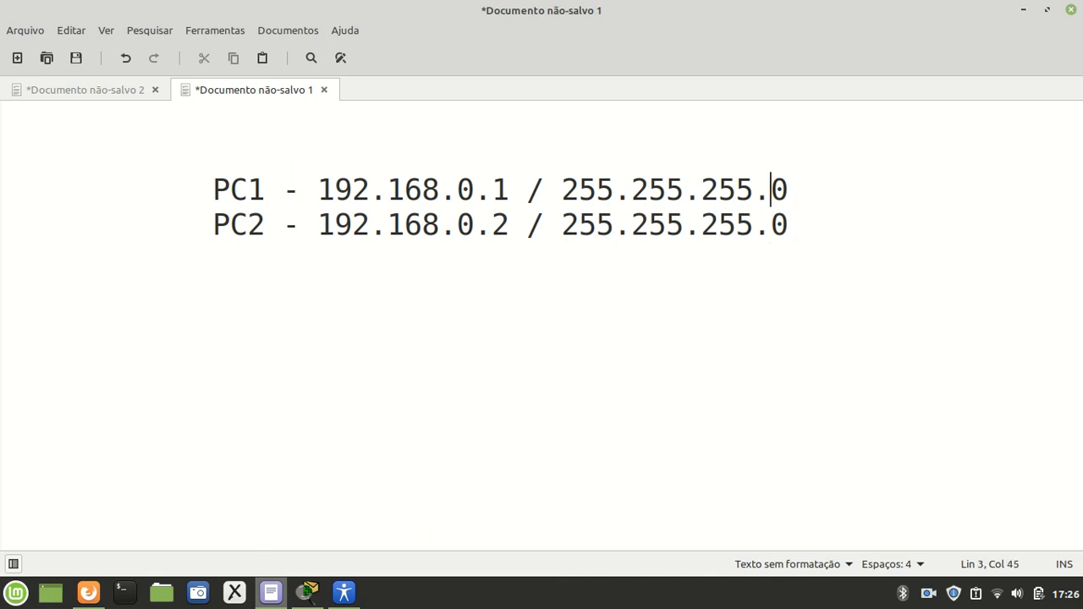
key(BackSpace)
key(Down)
key(End)
key(Left)
key(Left)
key(Left)
key(Left)
key(Left)
drag(753, 187, 569, 187)
Compare the network portions and host numbers of the two addresses by highlighting them against the subnet mask
drag(476, 187, 314, 187)
drag(472, 222, 314, 234)
drag(493, 186, 513, 181)
drag(490, 221, 514, 221)
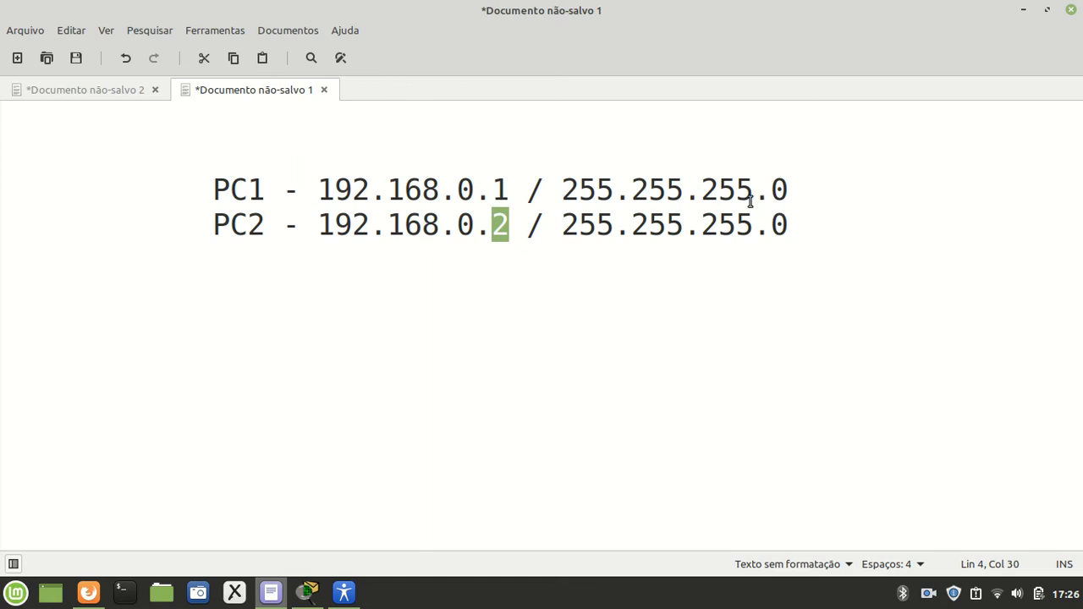
drag(475, 187, 316, 189)
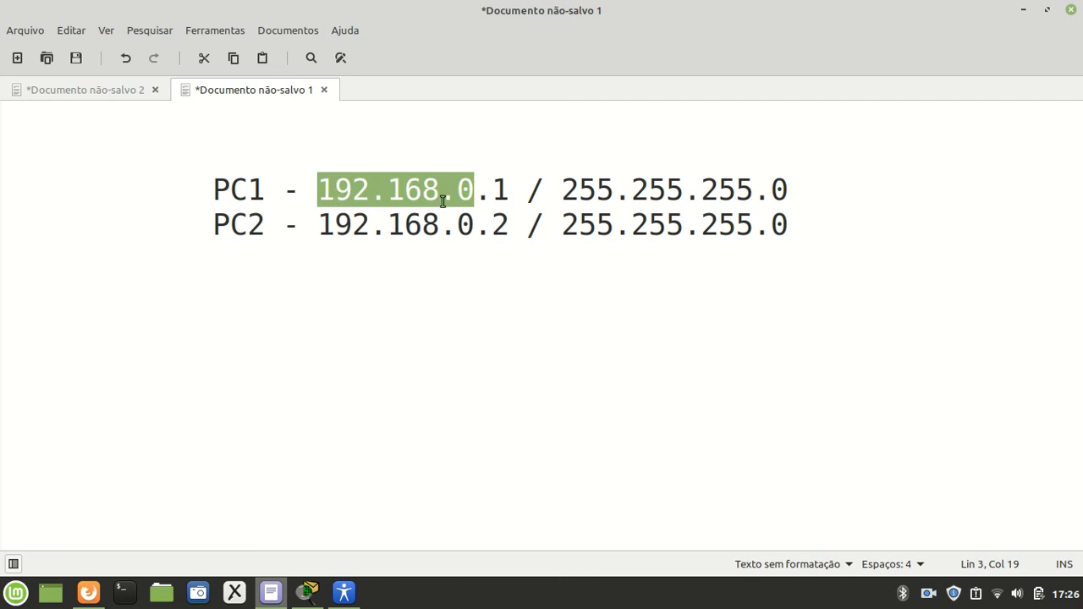
double_click(503, 183)
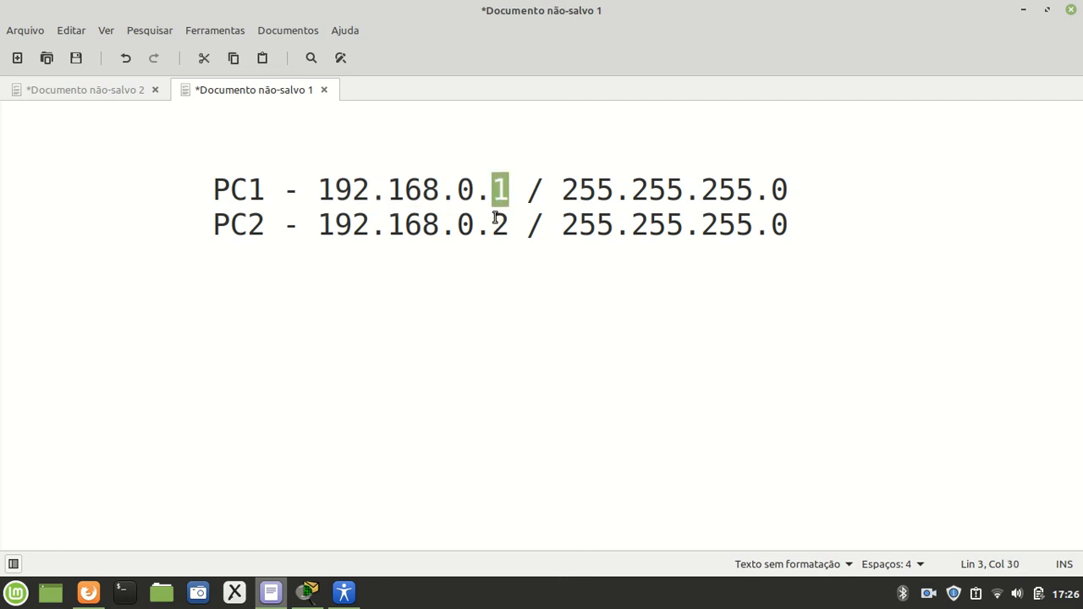
double_click(502, 224)
Add blank lines below the PC2 entry and copy the complete PC2 line
click(795, 241)
key(Return)
key(Tab)
key(BackSpace)
key(Return)
key(Tab)
key(Tab)
key(Tab)
click(700, 225)
triple_click(700, 225)
key(ctrl+c)
Remove the indentation from the last blank line and paste three copies of the PC2 line there, one per line
click(526, 324)
key(BackSpace)
key(BackSpace)
key(BackSpace)
key(BackSpace)
key(BackSpace)
key(BackSpace)
key(BackSpace)
key(BackSpace)
key(BackSpace)
key(BackSpace)
key(BackSpace)
key(BackSpace)
key(BackSpace)
key(BackSpace)
key(BackSpace)
key(BackSpace)
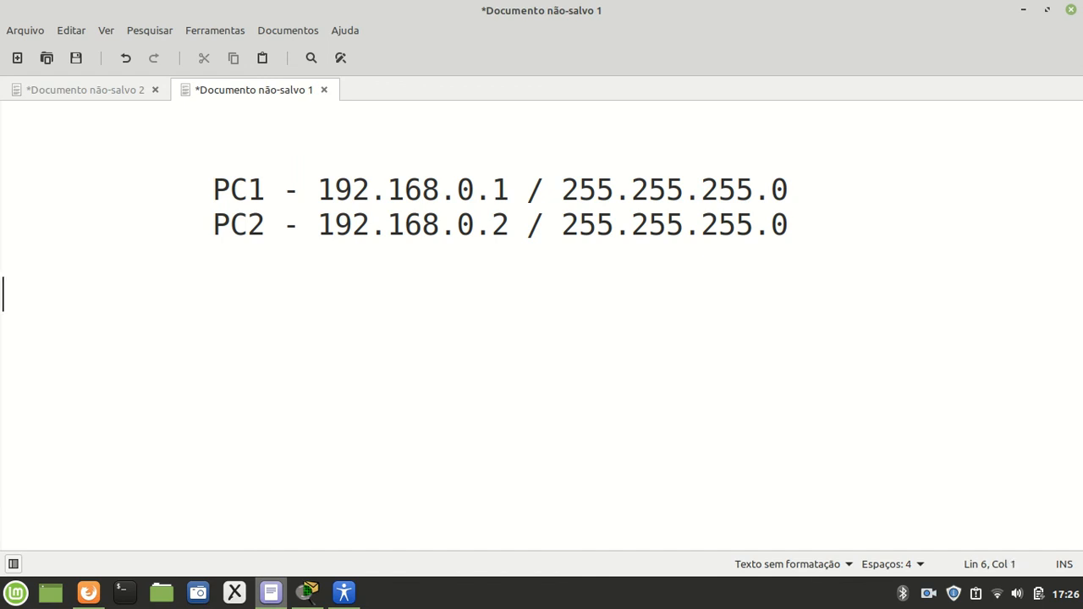
key(ctrl+v)
key(Return)
key(ctrl+v)
key(Return)
key(ctrl+v)
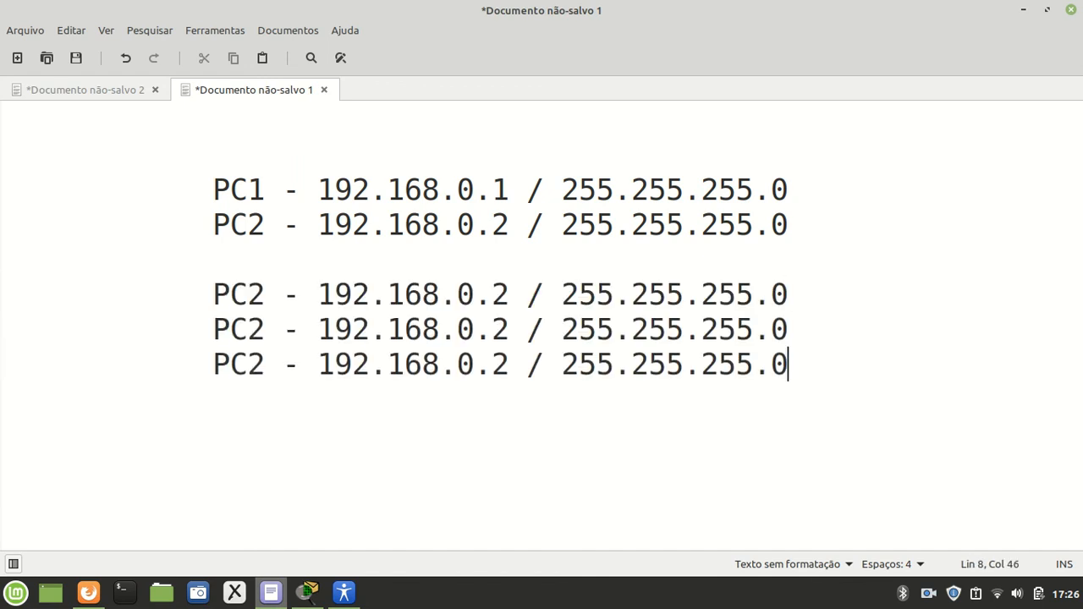
Rename the three pasted entries to PC3, PC4 and PC5
click(258, 296)
key(BackSpace)
text(3)
key(Down)
key(BackSpace)
text(4)
key(Down)
key(BackSpace)
text(5)
key(Up)
key(Up)
key(Up)
key(Up)
key(End)
key(Down)
key(Down)
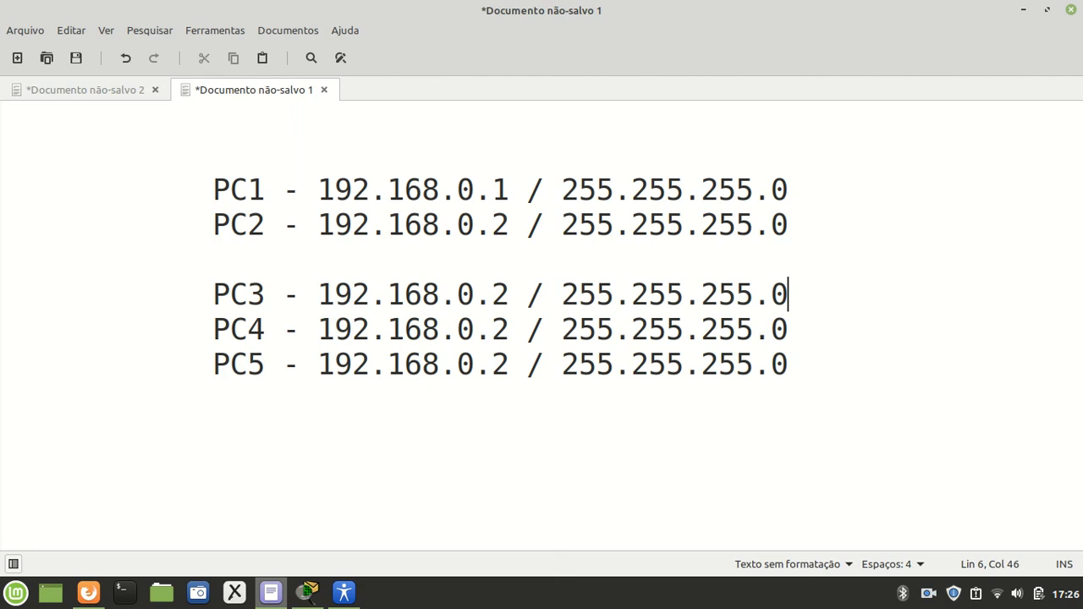
Change the PC4 entry's device name to TV1
drag(219, 326, 263, 327)
text(tv)
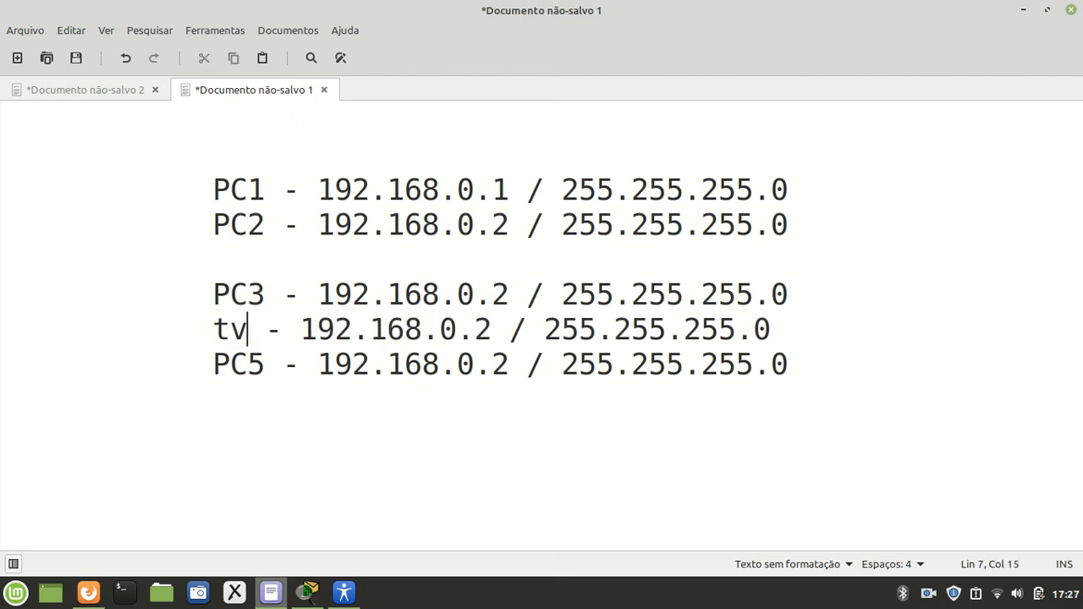
key(Return)
key(BackSpace)
key(BackSpace)
key(BackSpace)
text(TV1)
Change the PC5 entry's device name to SP1
key(Down)
key(BackSpace)
key(BackSpace)
key(BackSpace)
text(SMAR)
key(BackSpace)
key(BackSpace)
key(BackSpace)
text(P)
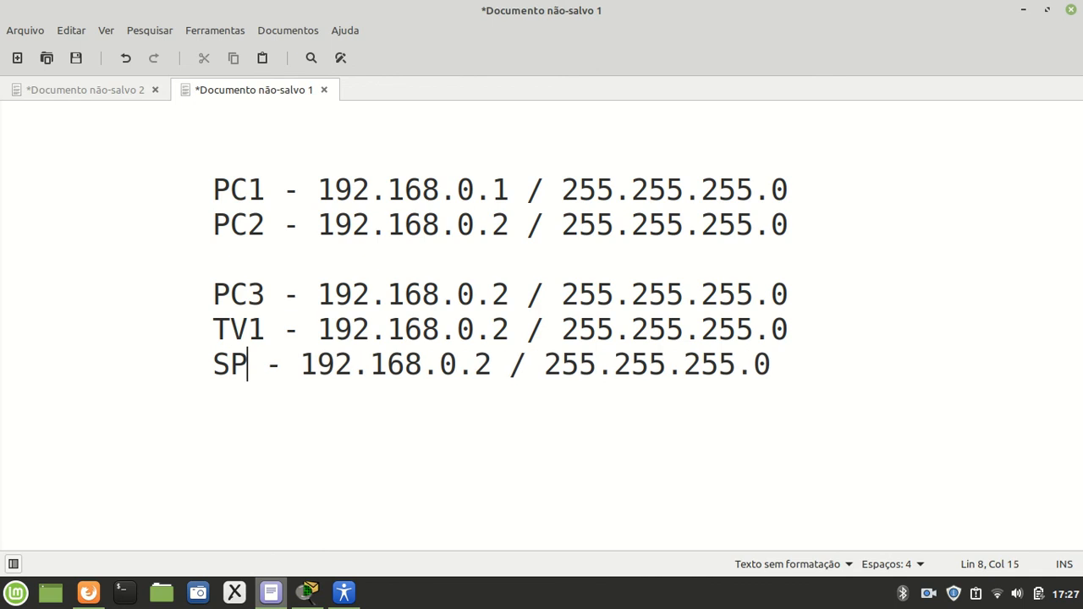
text(1)
Set the addresses of PC3, TV1 and SP1 to 192.168.0.3, 192.168.0.4 and 192.168.0.5, and highlight SP1's final number
key(Up)
key(Up)
key(Right)
key(Right)
key(Right)
key(Right)
key(Right)
key(Right)
key(Right)
key(Right)
key(Right)
key(Right)
key(Right)
key(Right)
key(Right)
key(Right)
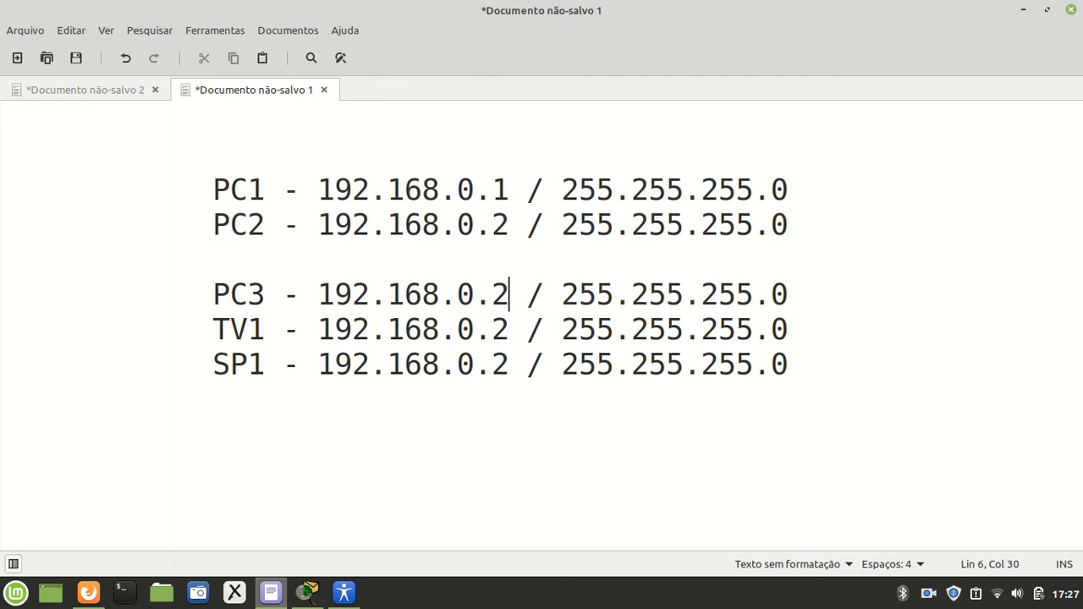
key(BackSpace)
text(3)
key(Down)
key(BackSpace)
text(4)
key(Down)
key(BackSpace)
text(5)
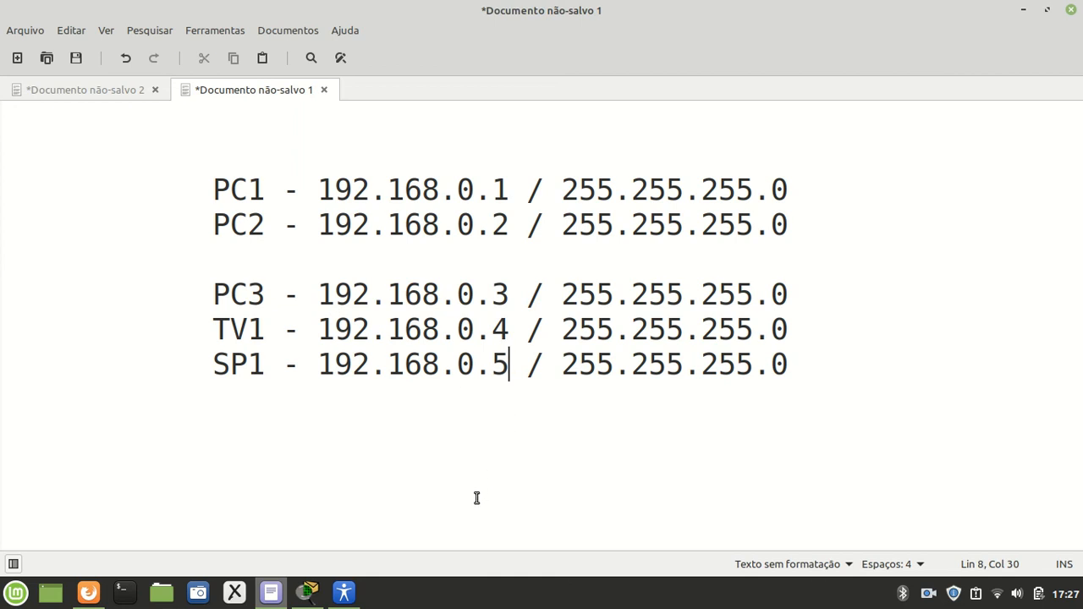
drag(492, 366, 503, 366)
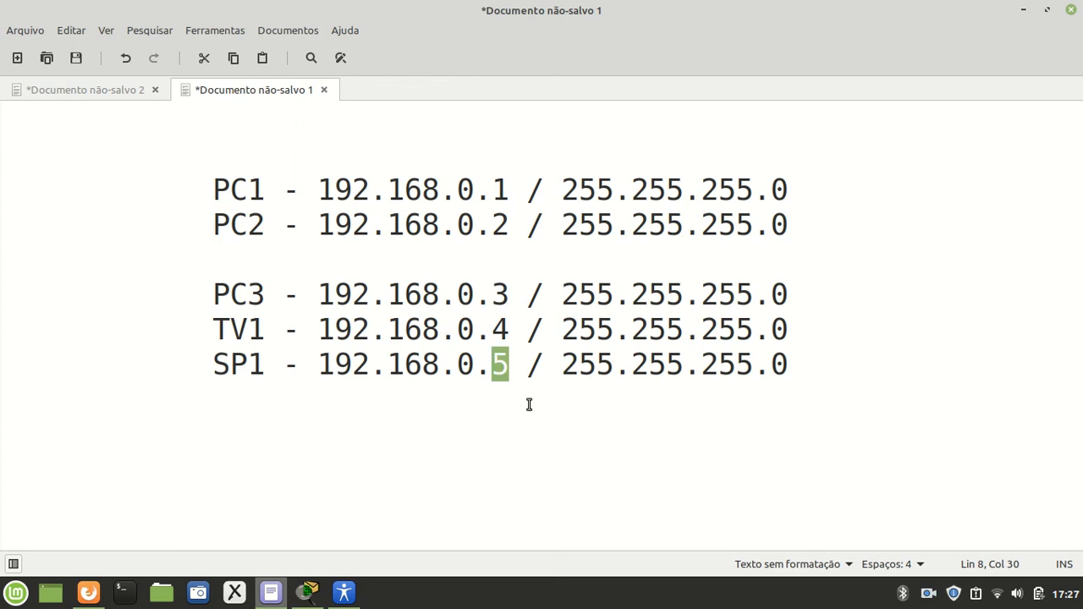
Add an indented line containing "..." below the SP1 entry in the address list
click(888, 374)
key(Return)
key(Tab)
key(Tab)
key(Tab)
key(Tab)
text(...)
Add a final entry reading "Último - 192.168.0.254 / 255.255.255.0" below the ellipsis line
key(Return)
key(Tab)
key(Tab)
key(Tab)
key(Tab)
key(BackSpace)
key(BackSpace)
key(BackSpace)
key(BackSpace)
text(U)
key(BackSpace)
text(Último - 192.)
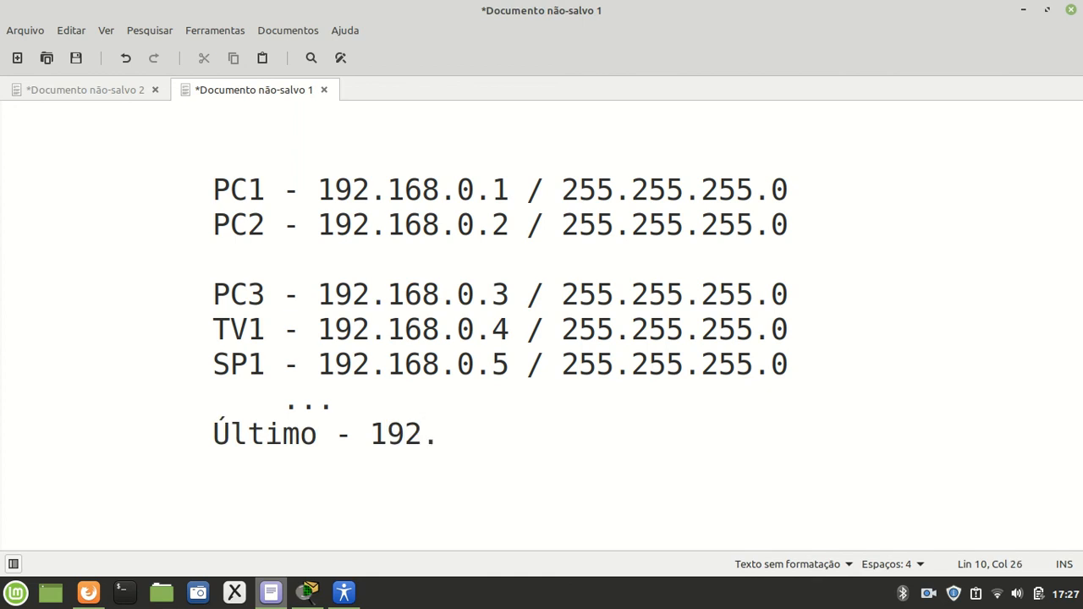
text(168.0.)
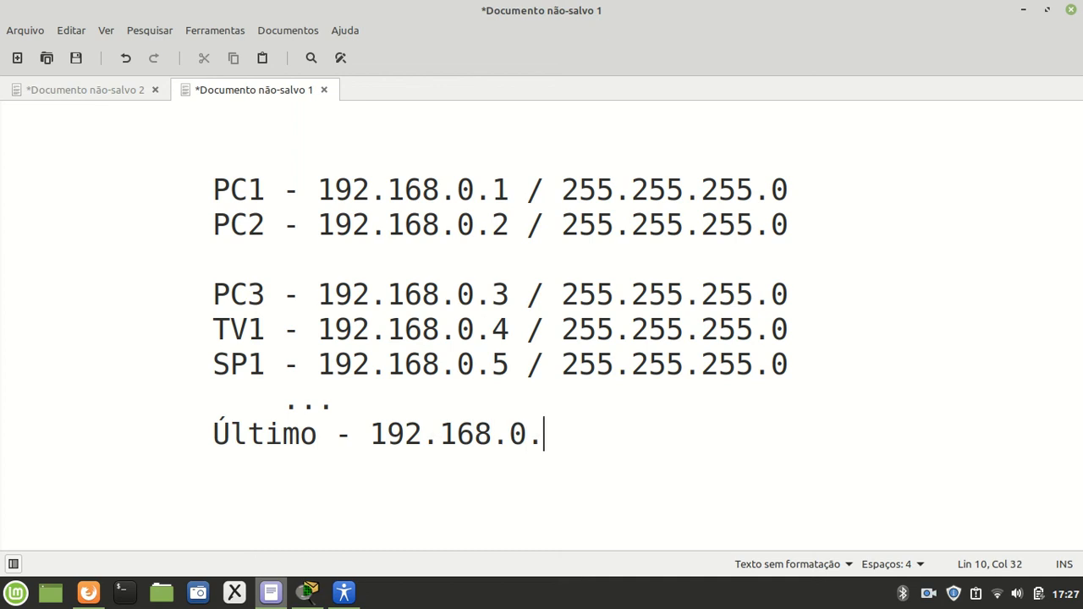
text(254  / 255.255.255.0)
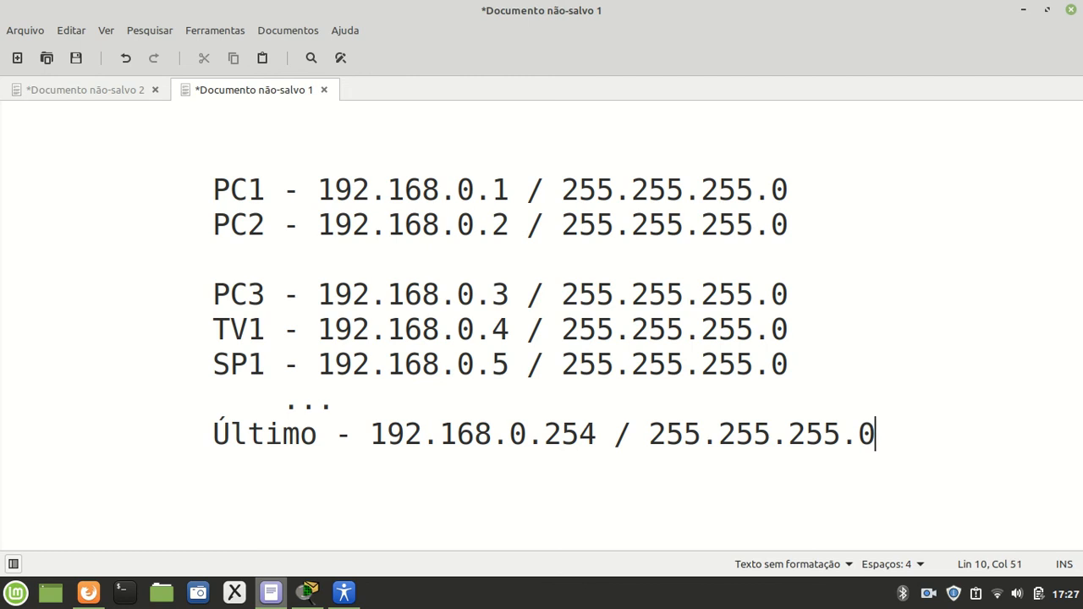
Highlight the final number of the Último address, review the entire address list, and clear the selection
mouse_move(543, 434)
mouse_down()
mouse_move(605, 433)
mouse_move(548, 435)
mouse_up()
key(End)
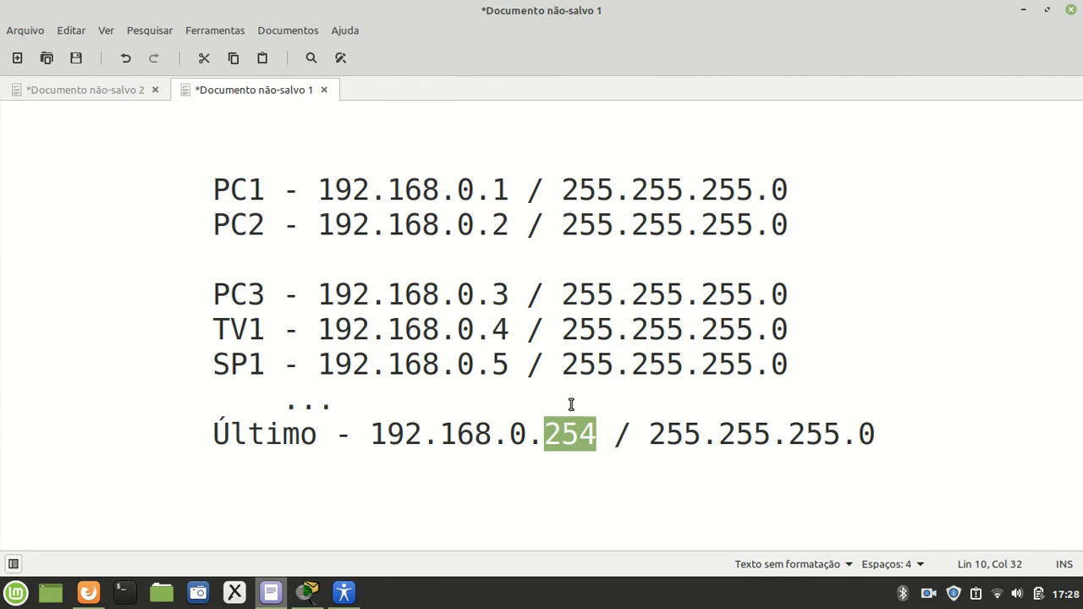
drag(479, 190, 691, 454)
click(711, 438)
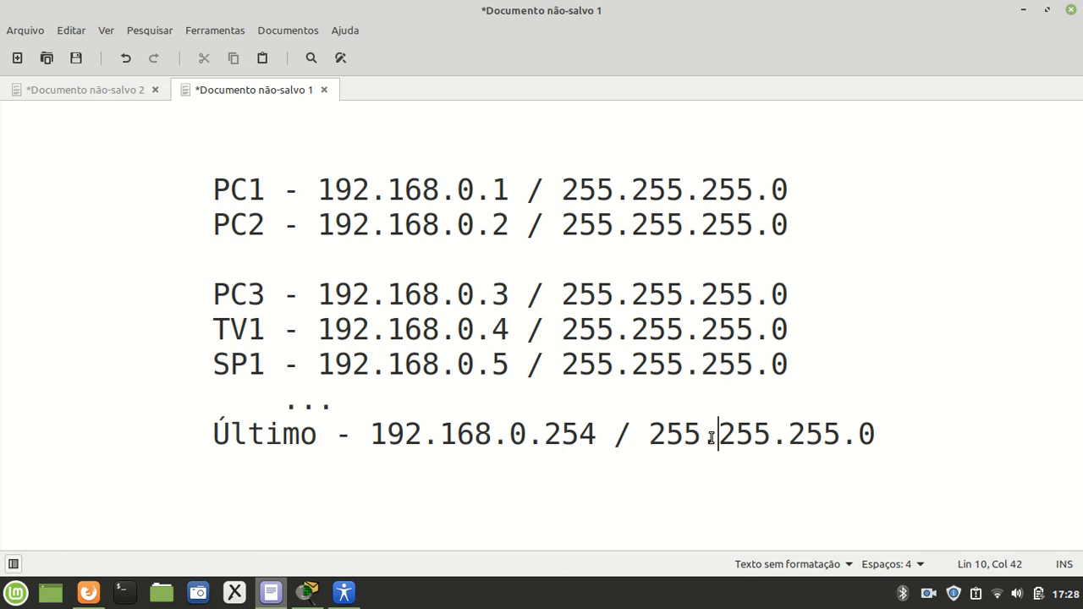
drag(905, 433, 2, 188)
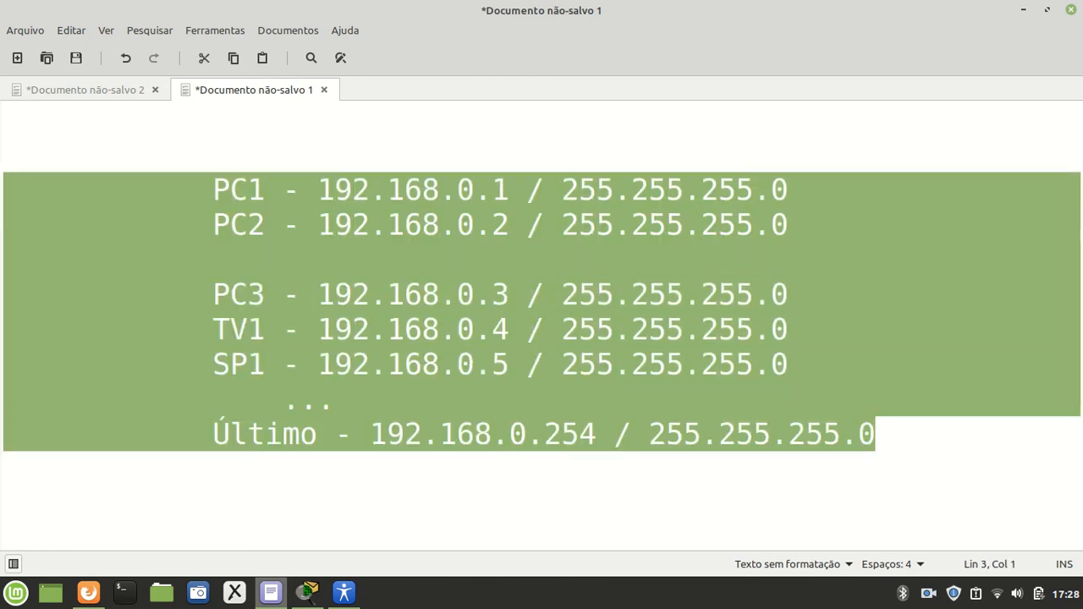
key(Right)
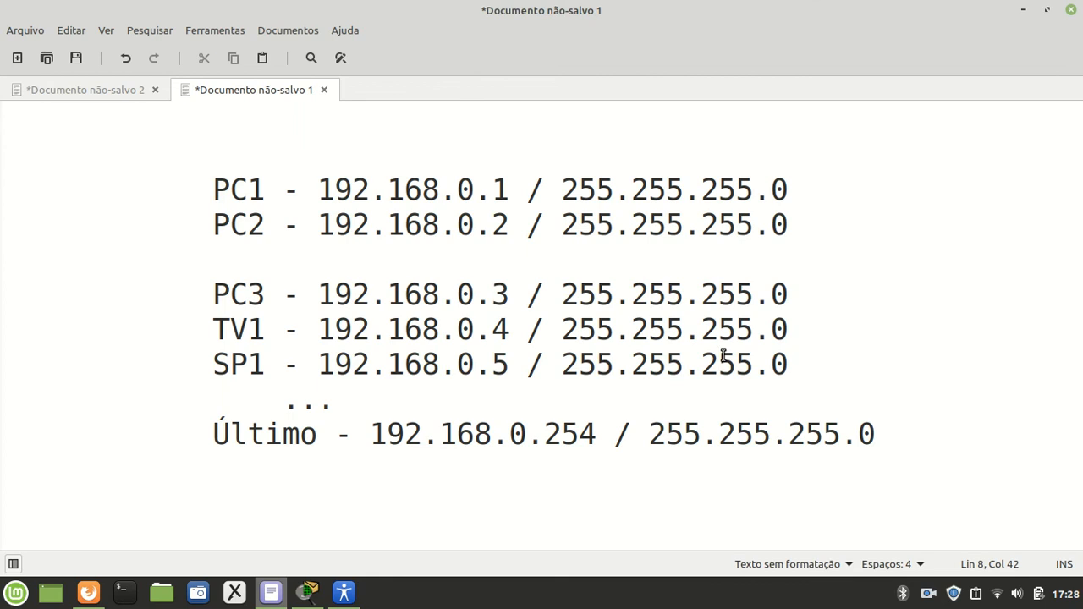
drag(884, 434, 2, 186)
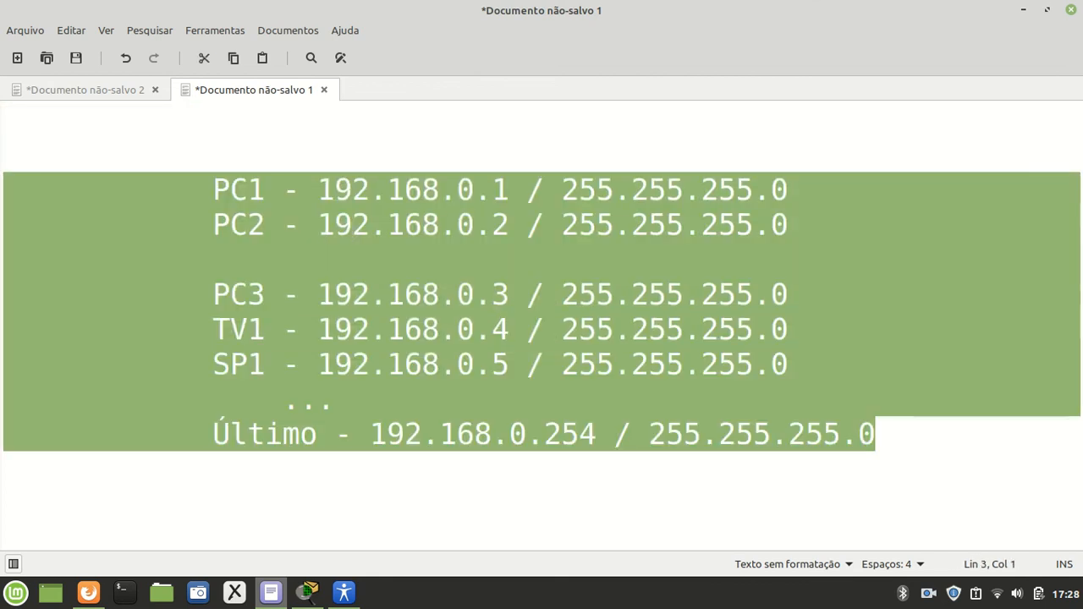
click(333, 222)
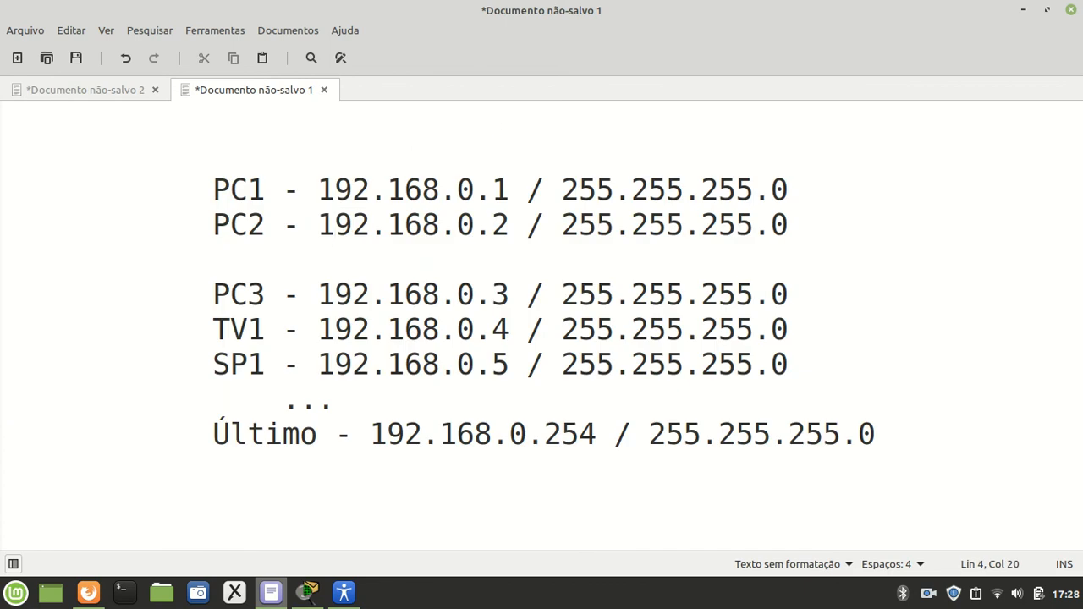
Set the desktop zoom level to 1,5 in the Acessibilidade settings and close them to return to Cisco Packet Tracer
click(1023, 10)
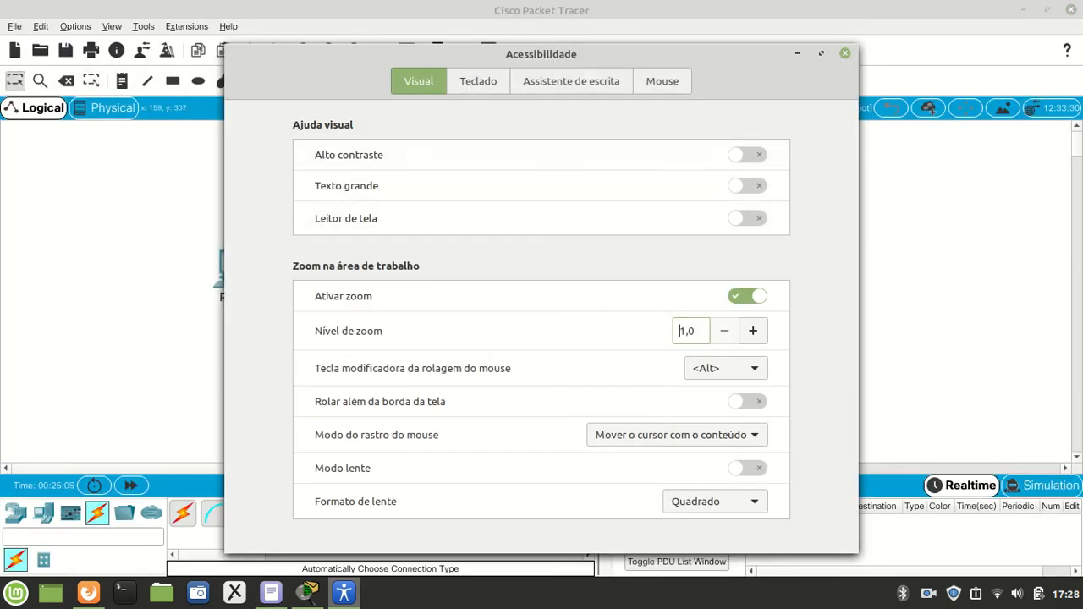
click(753, 331)
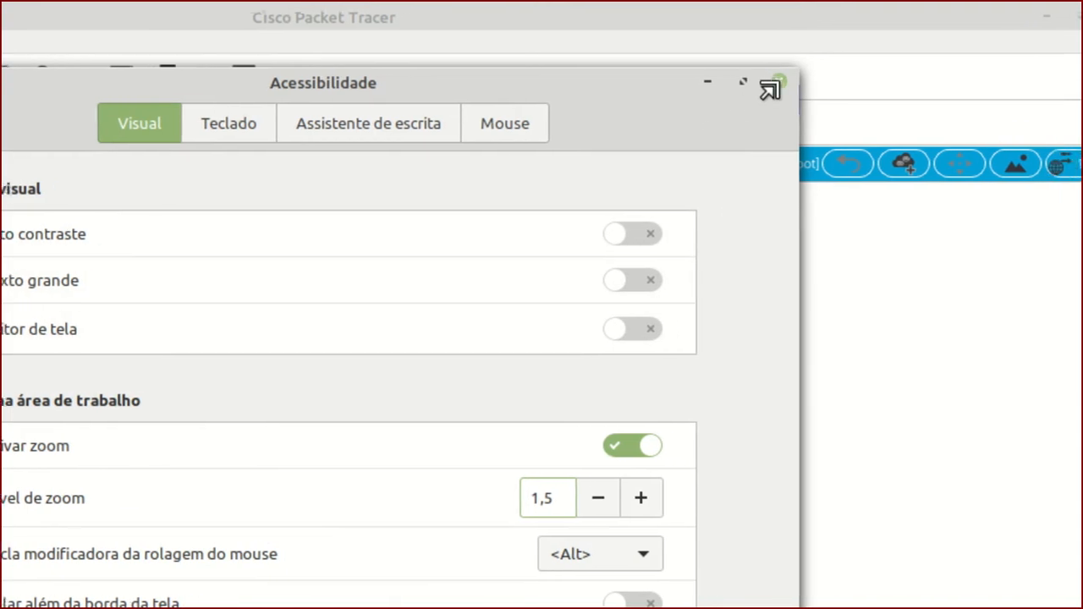
click(784, 82)
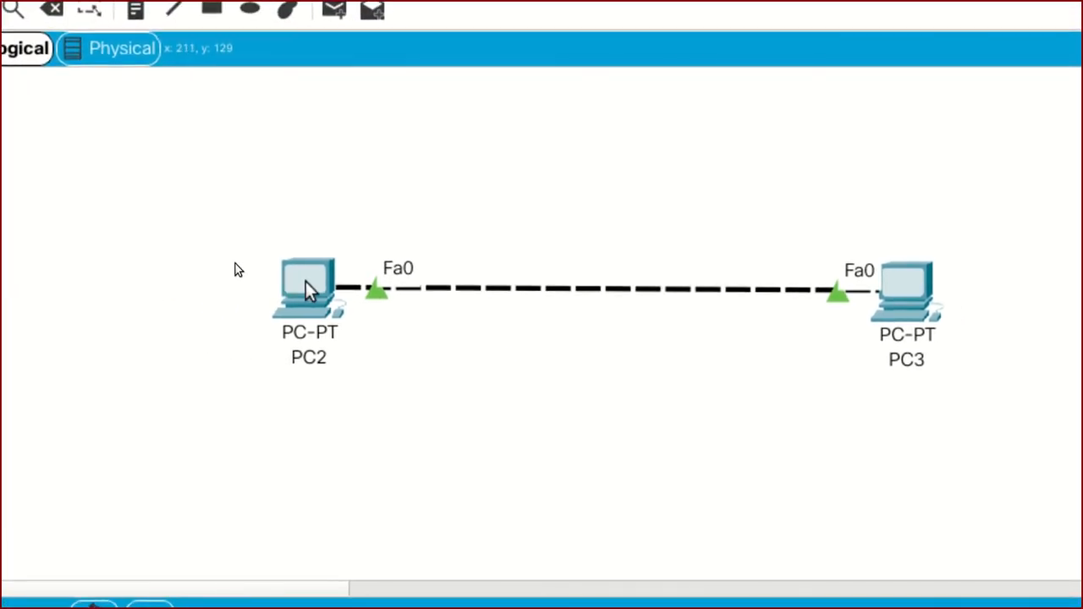
Open the Command Prompt of PC2 and add a few empty prompt lines
click(307, 284)
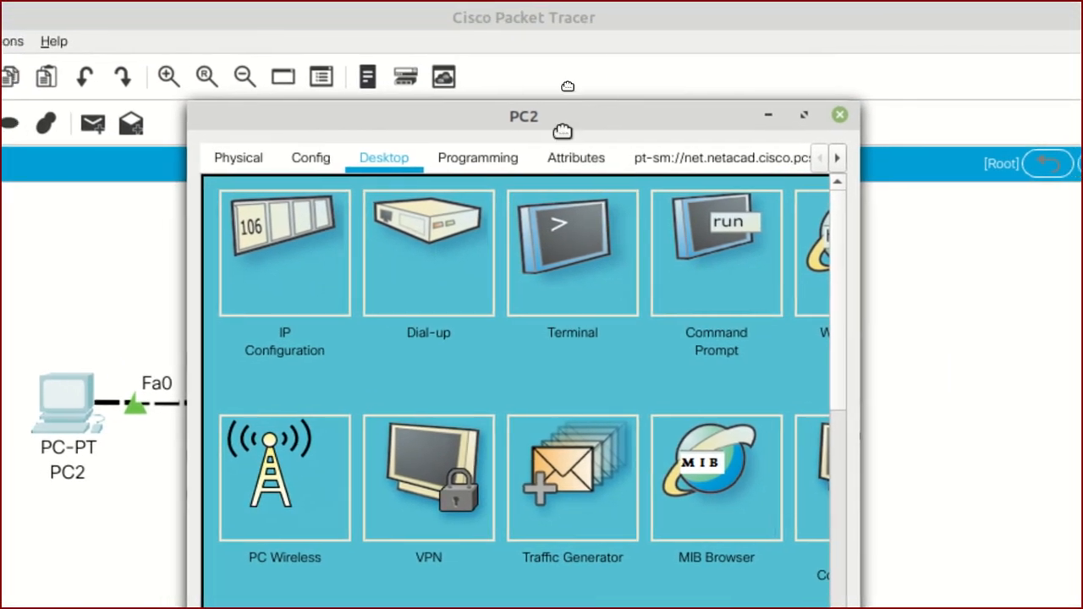
drag(628, 74, 602, 57)
drag(551, 116, 548, 111)
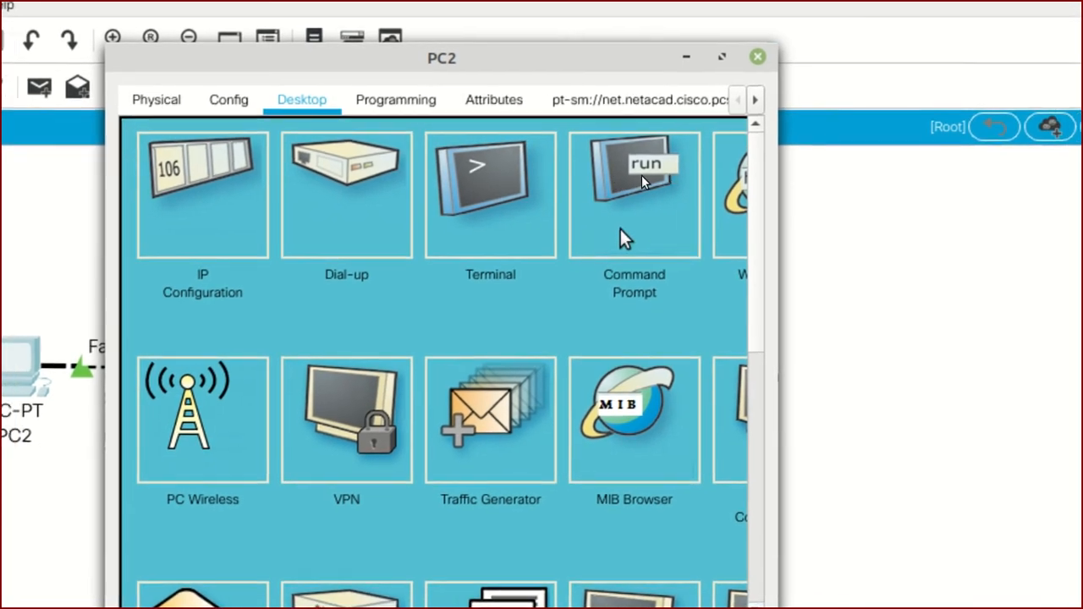
click(629, 223)
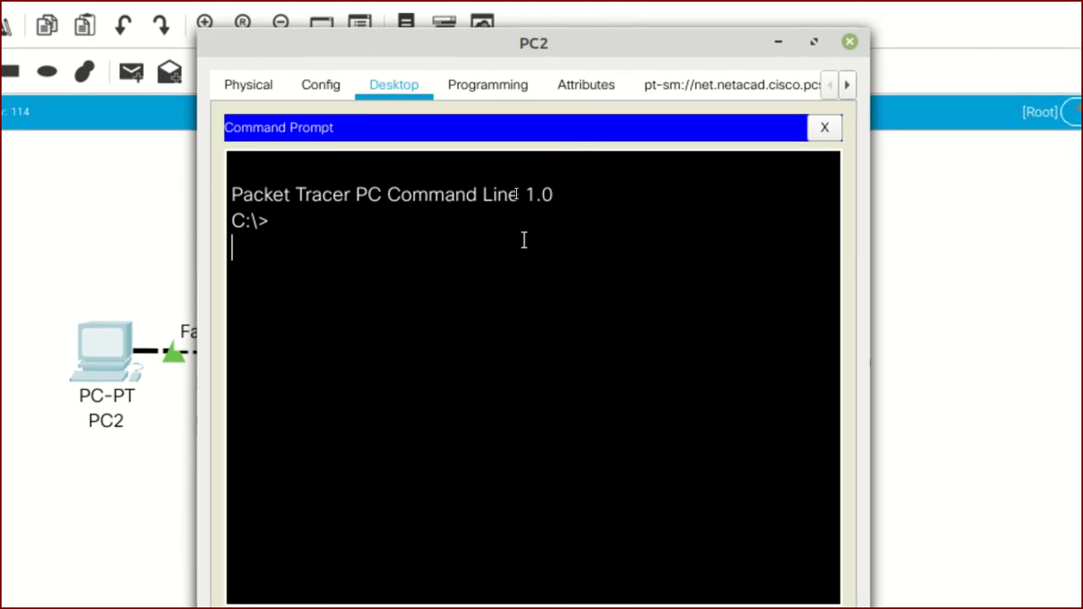
key(Return)
key(Return)
key(Return)
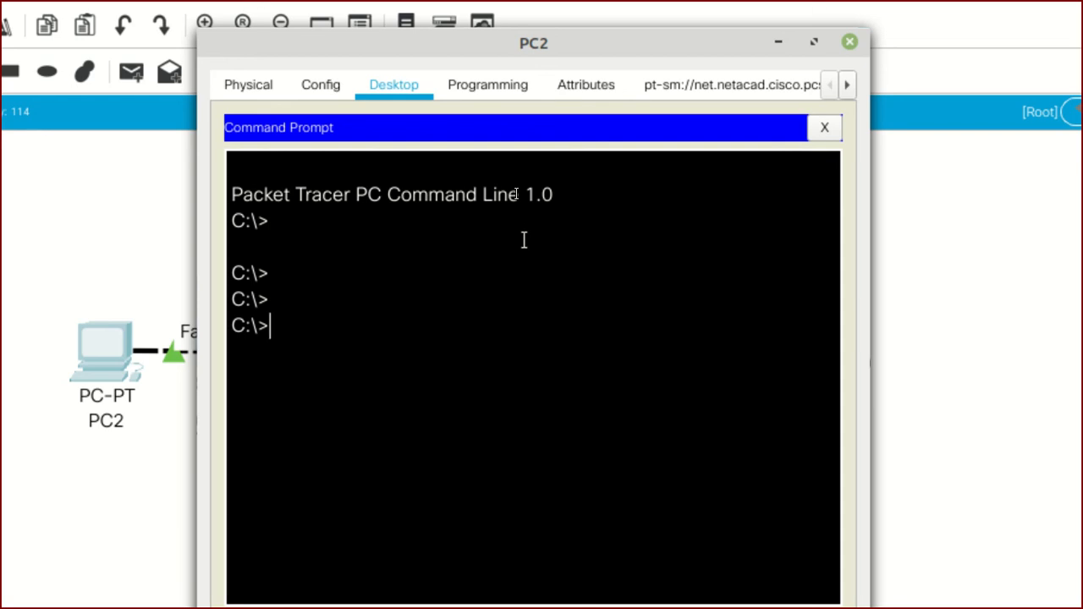
Check the two-PC topology and ping 192.168.0.2 from PC2's Command Prompt
text(ping)
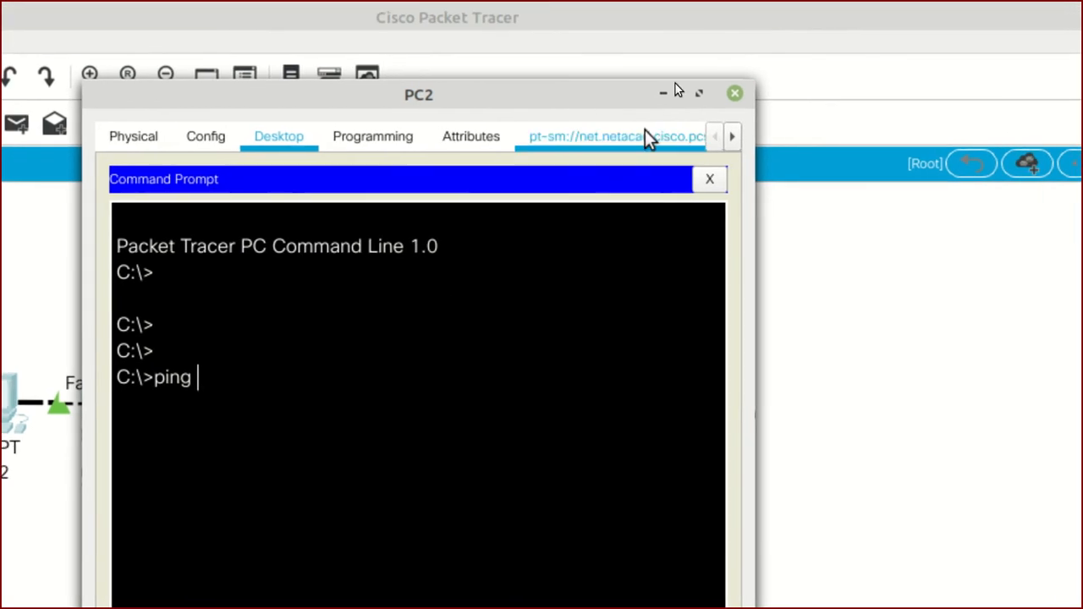
click(778, 41)
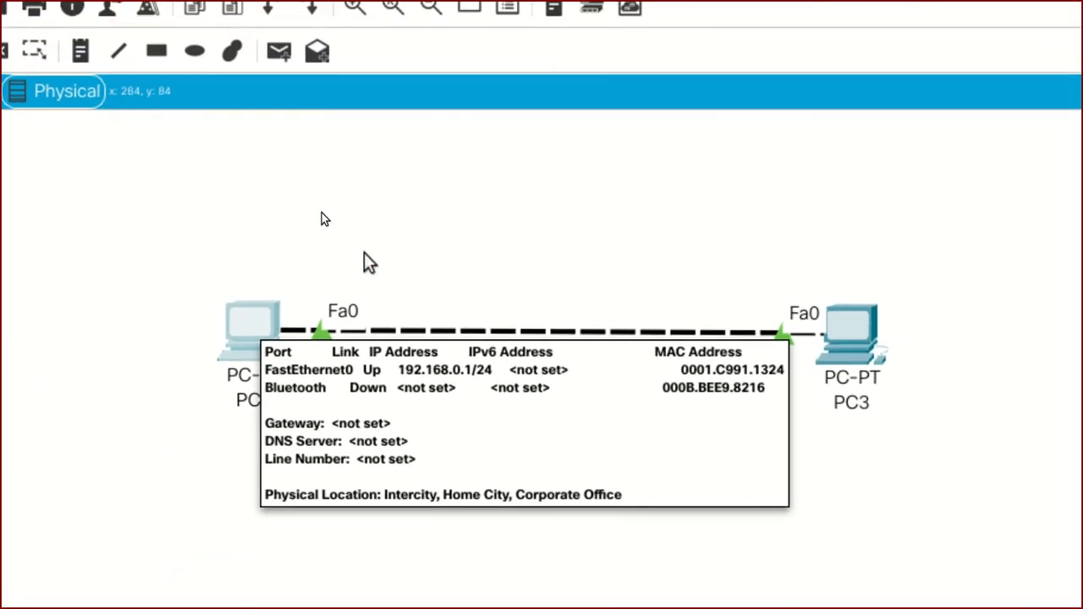
mouse_move(664, 308)
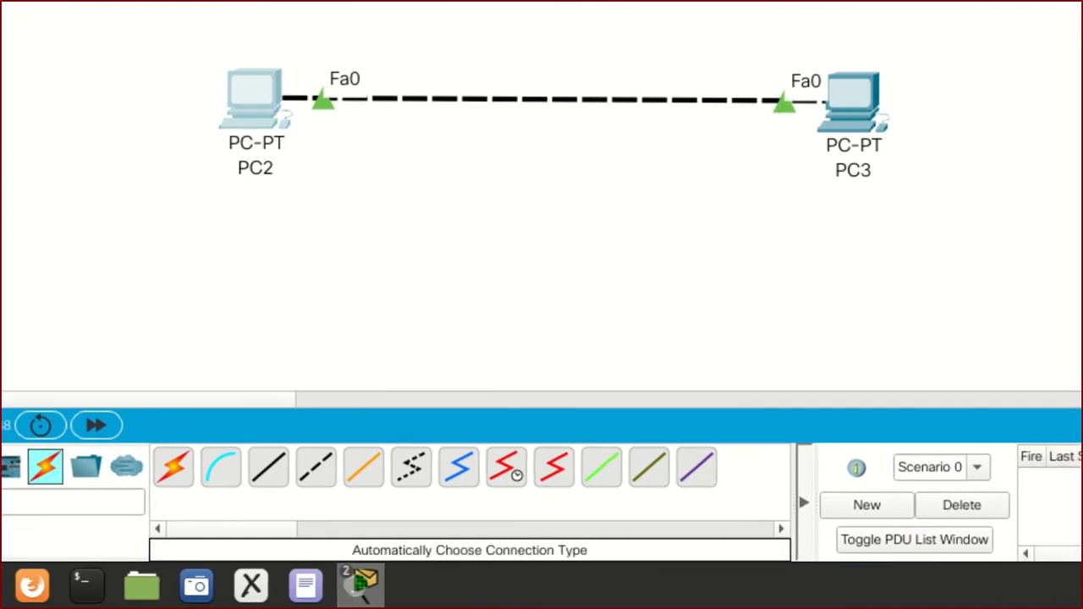
mouse_move(361, 584)
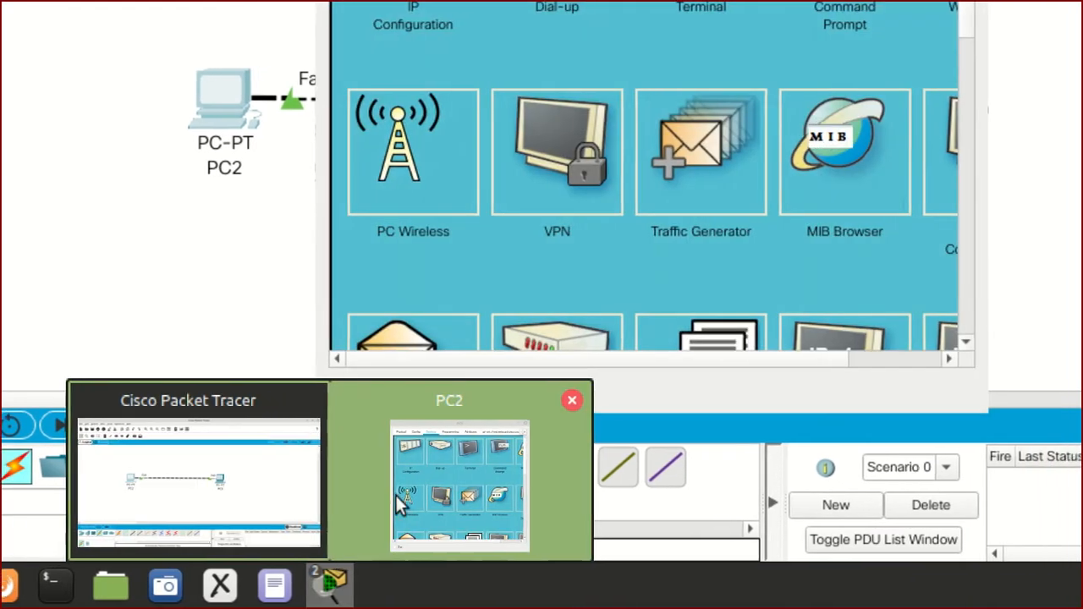
click(394, 512)
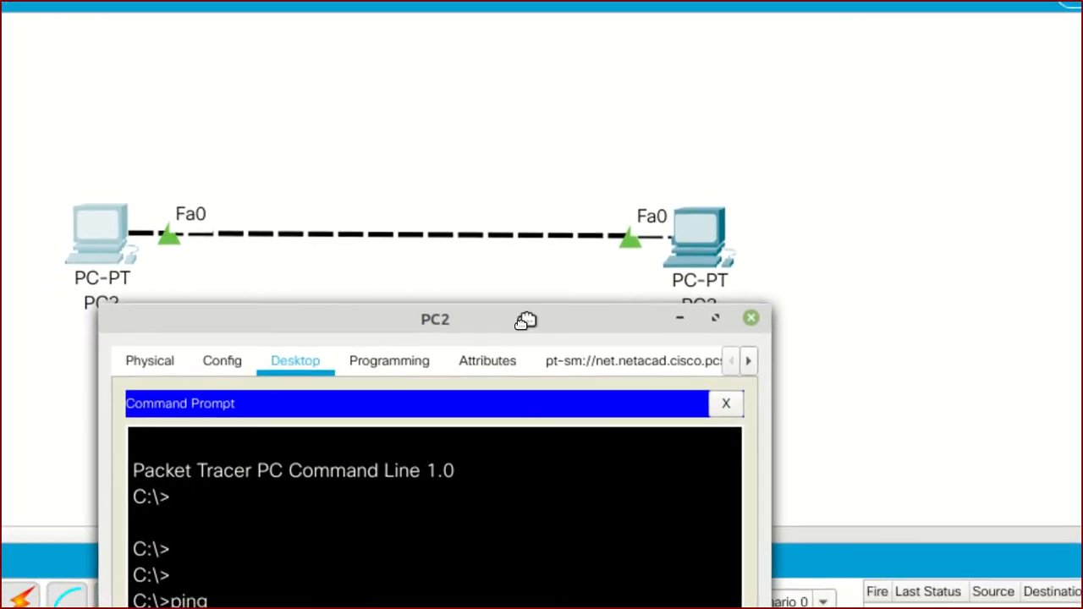
drag(526, 322, 542, 254)
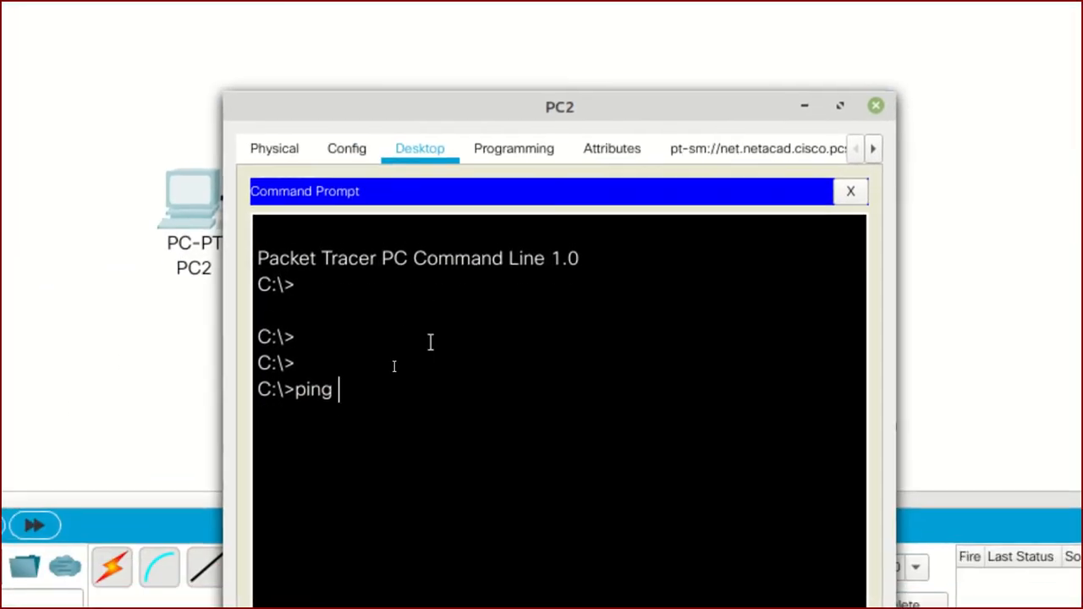
text(192)
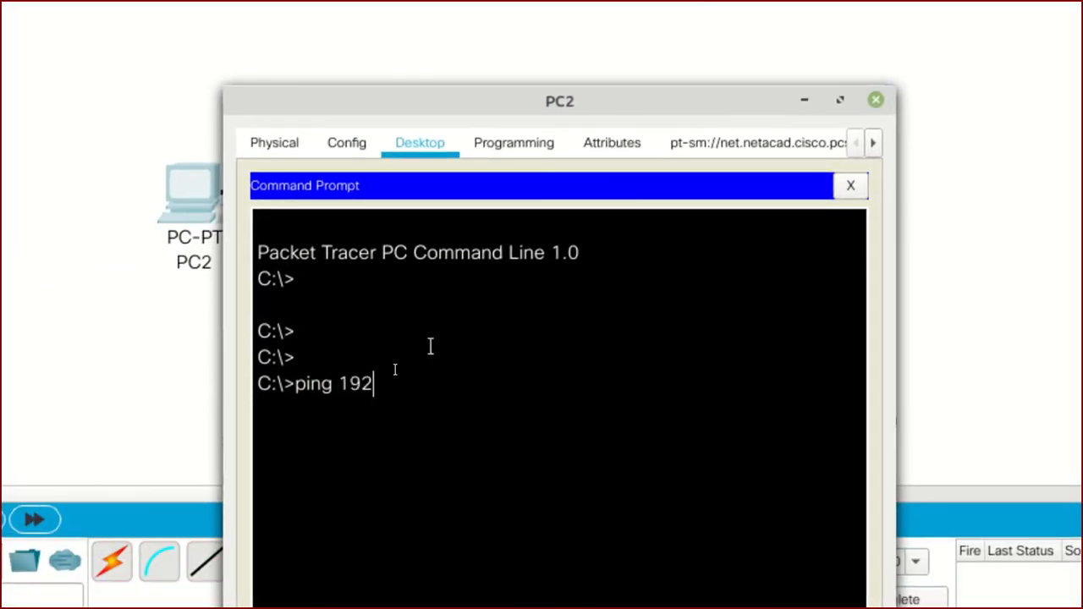
text(.168.0.2)
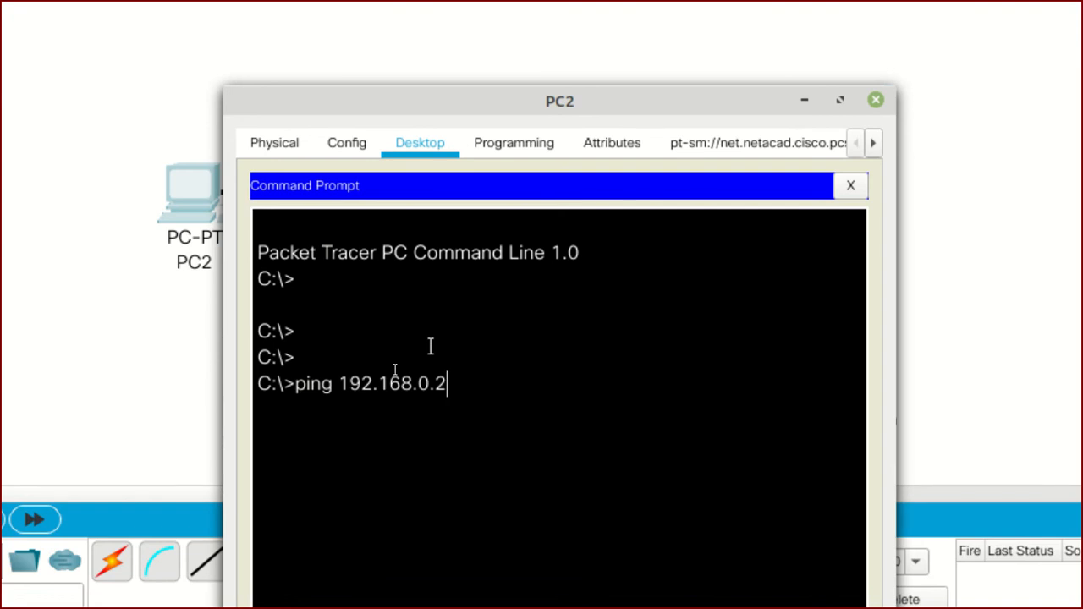
key(Return)
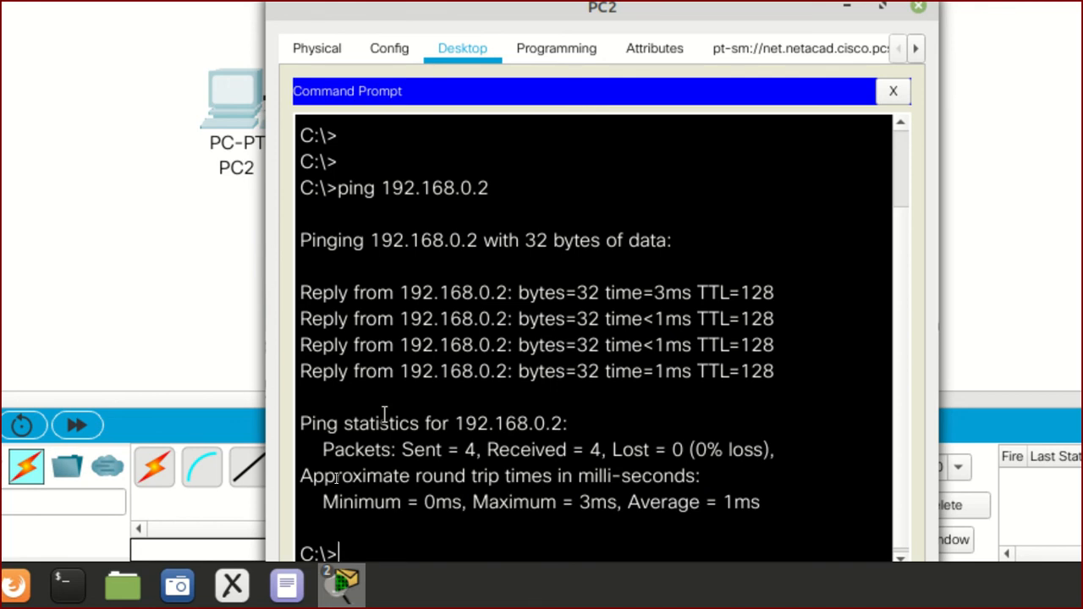
Try to clear PC2's Command Prompt with the commands clear, cls and clr
text(clear)
key(Return)
text(cls)
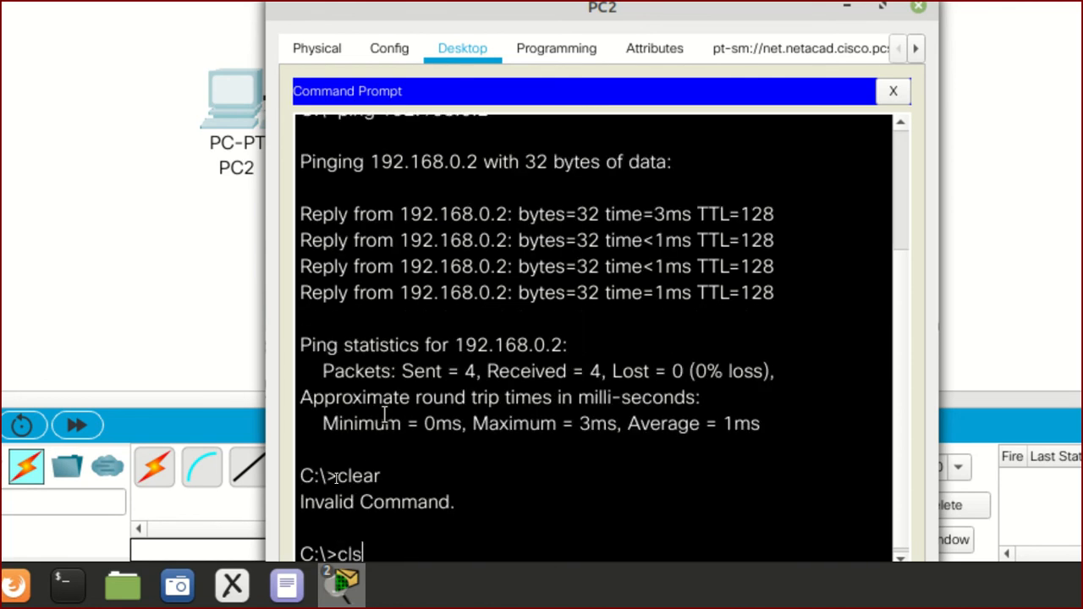
key(Return)
text(clr)
key(Return)
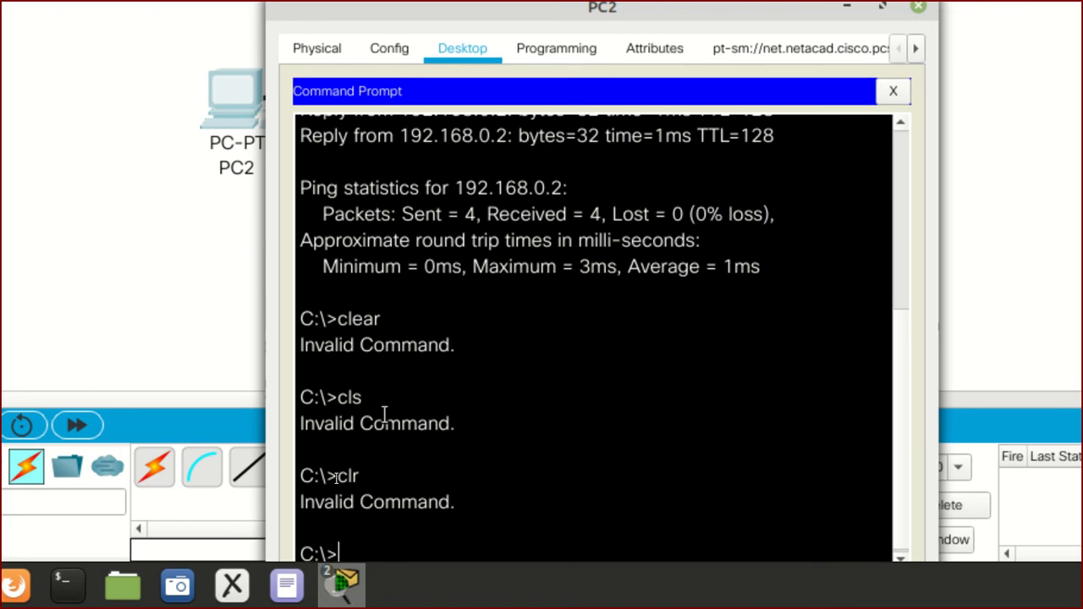
Ping the unused address 192.168.0.3 from PC2's Command Prompt
key(Return)
key(Return)
key(Return)
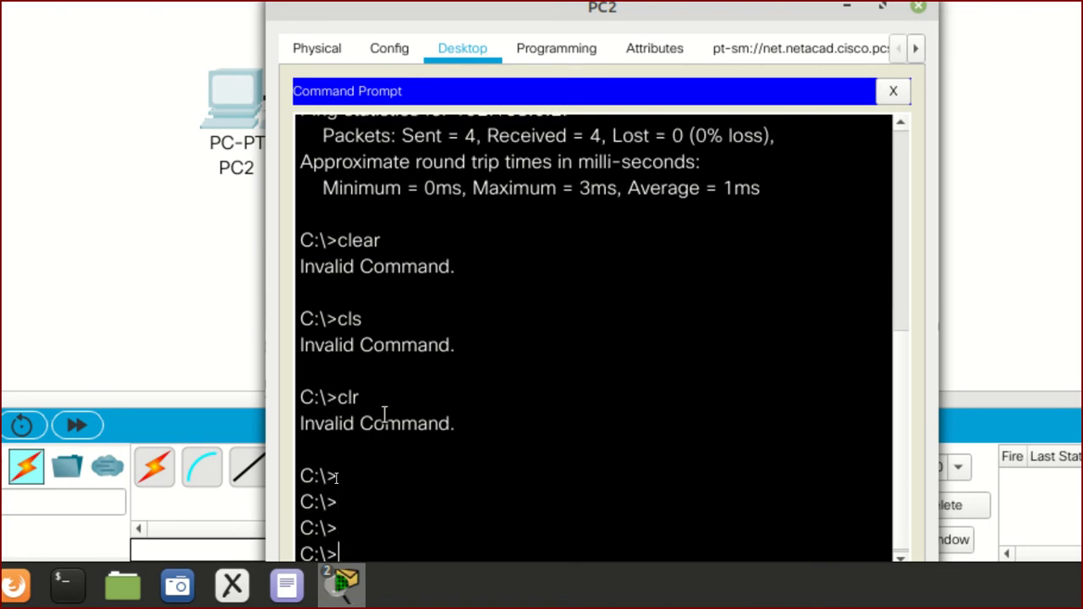
text(ping)
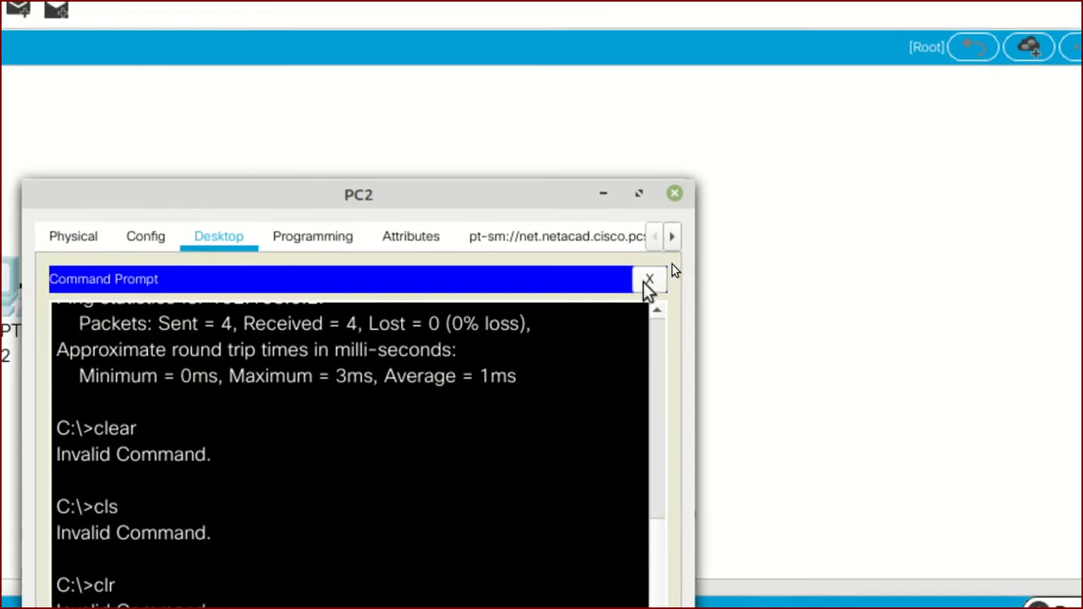
click(648, 281)
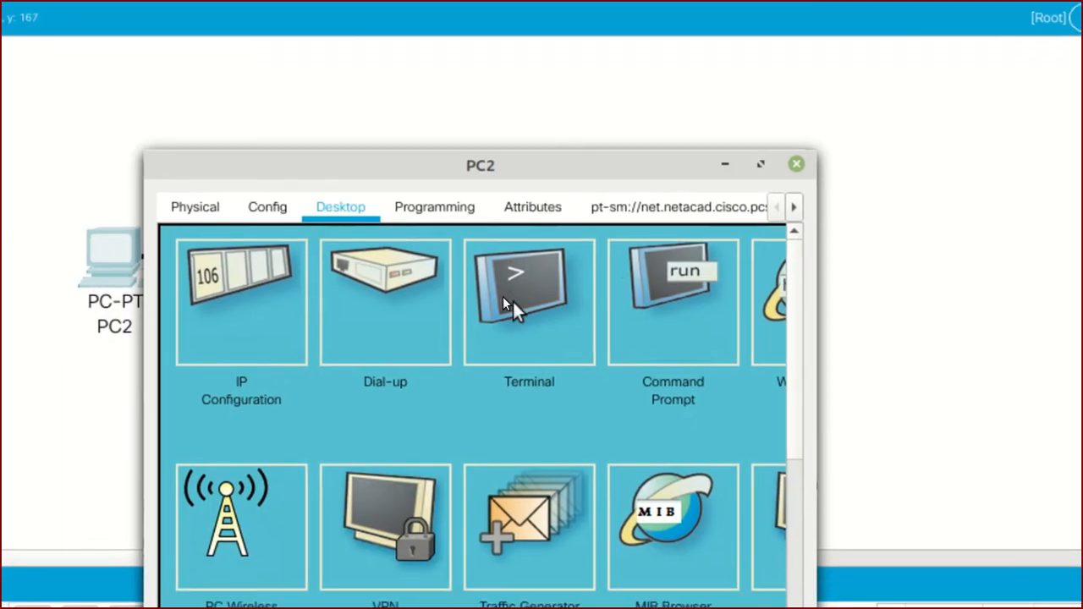
click(508, 296)
click(648, 284)
click(554, 320)
scroll(440, 507, down, 3)
scroll(536, 398, down, 3)
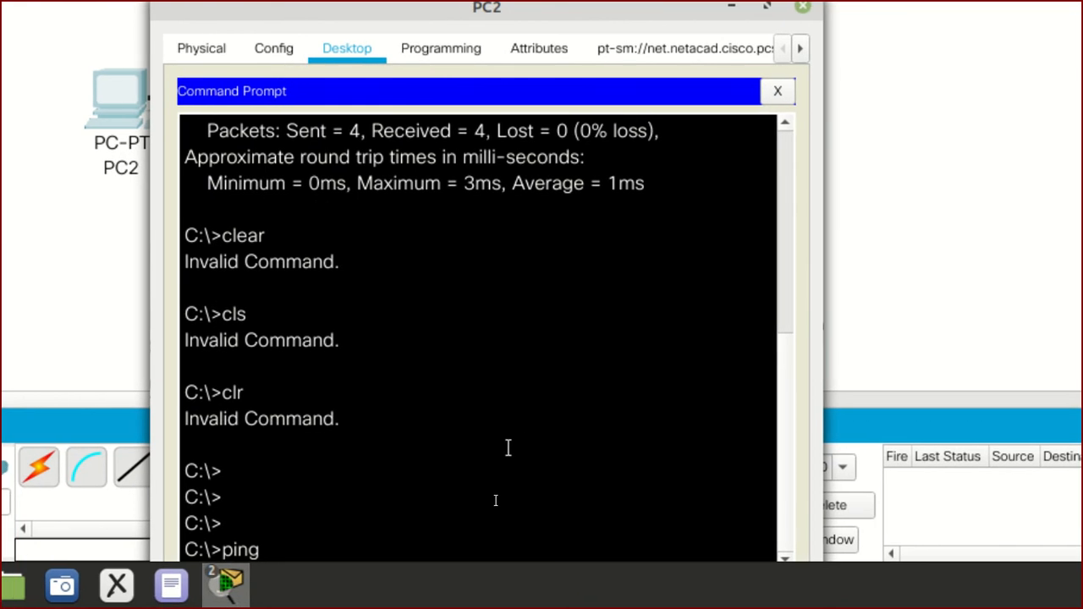
text(192.168.0.3)
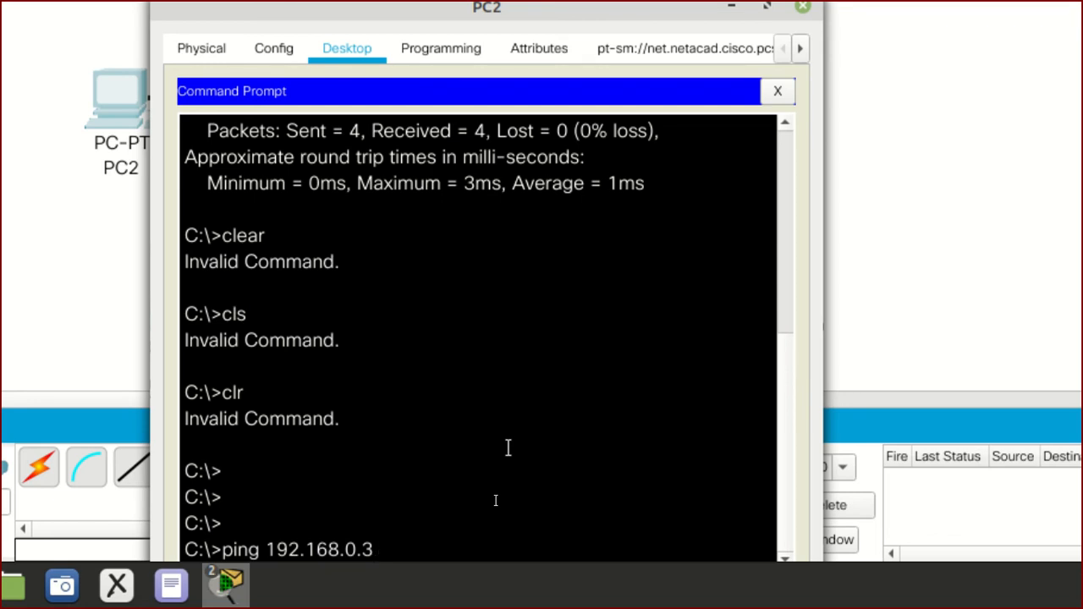
key(Return)
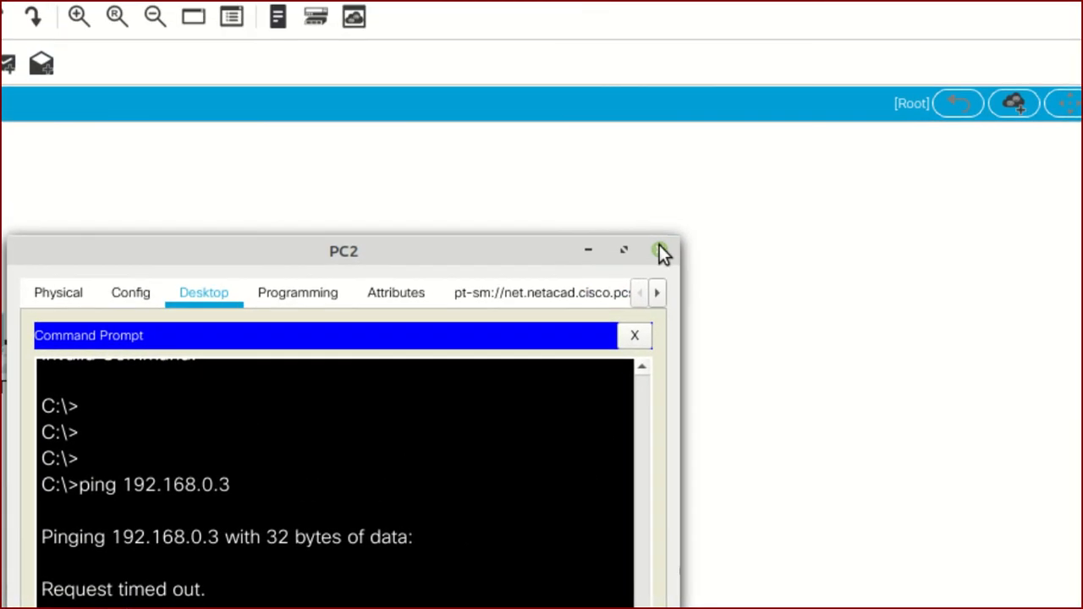
Close PC2's window and ping 192.168.0.1 from PC3's Command Prompt
click(674, 185)
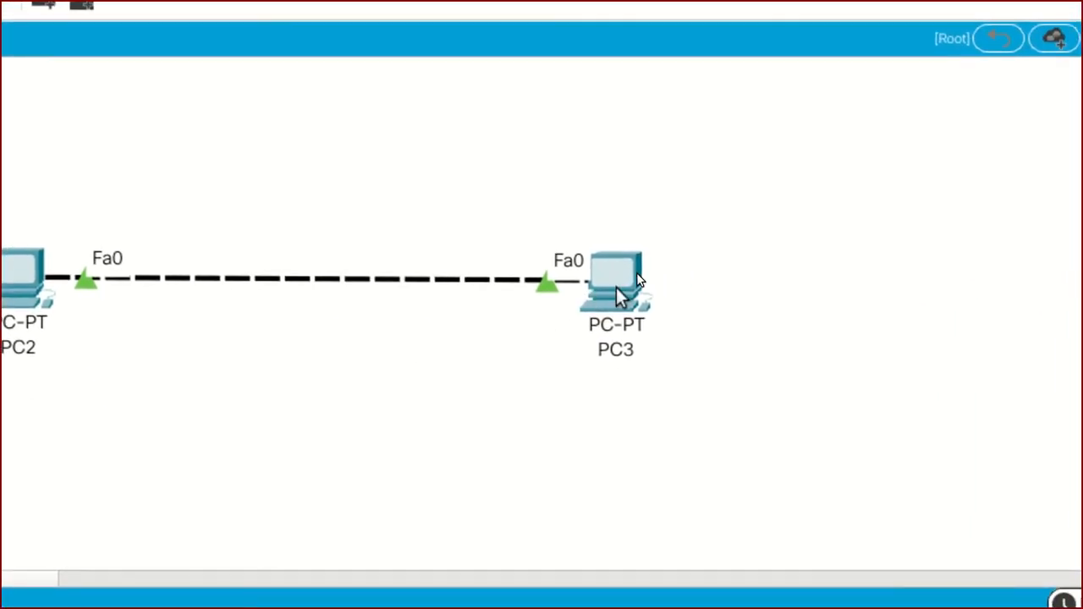
double_click(617, 287)
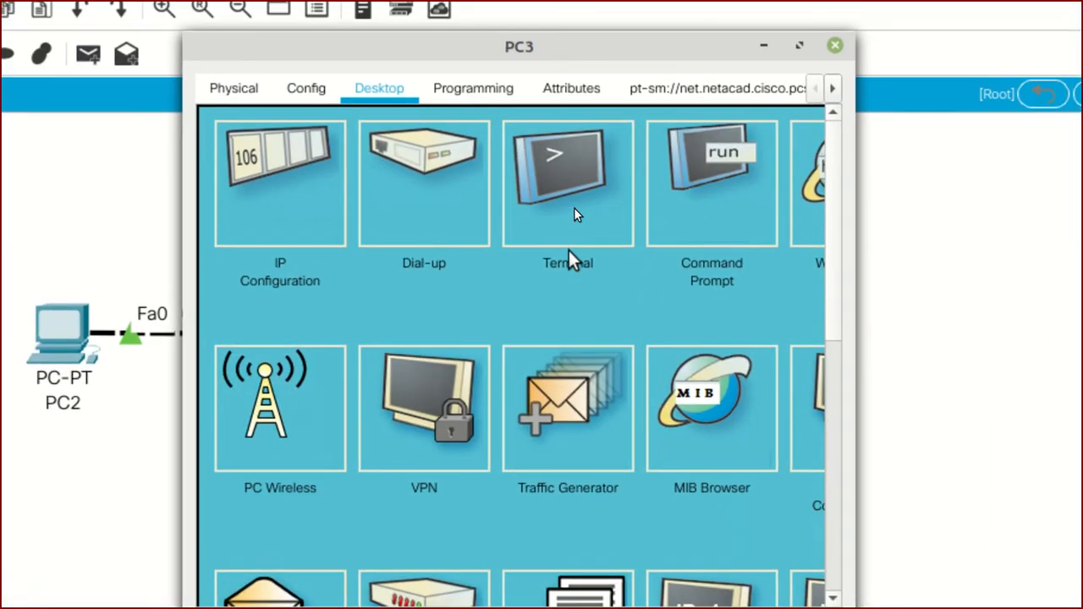
click(636, 237)
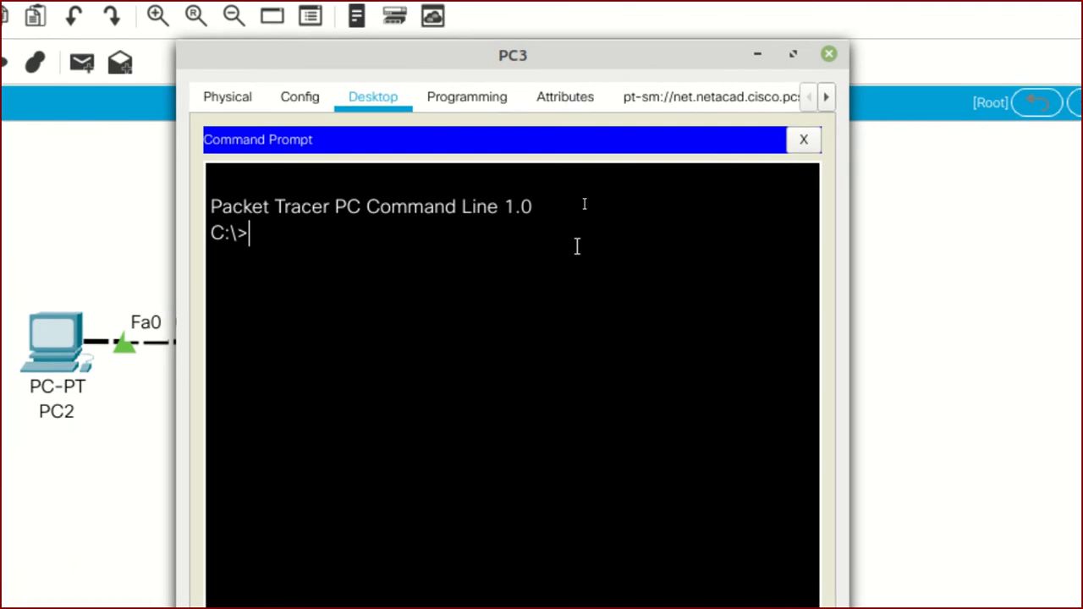
text(ping 192.168.0.1)
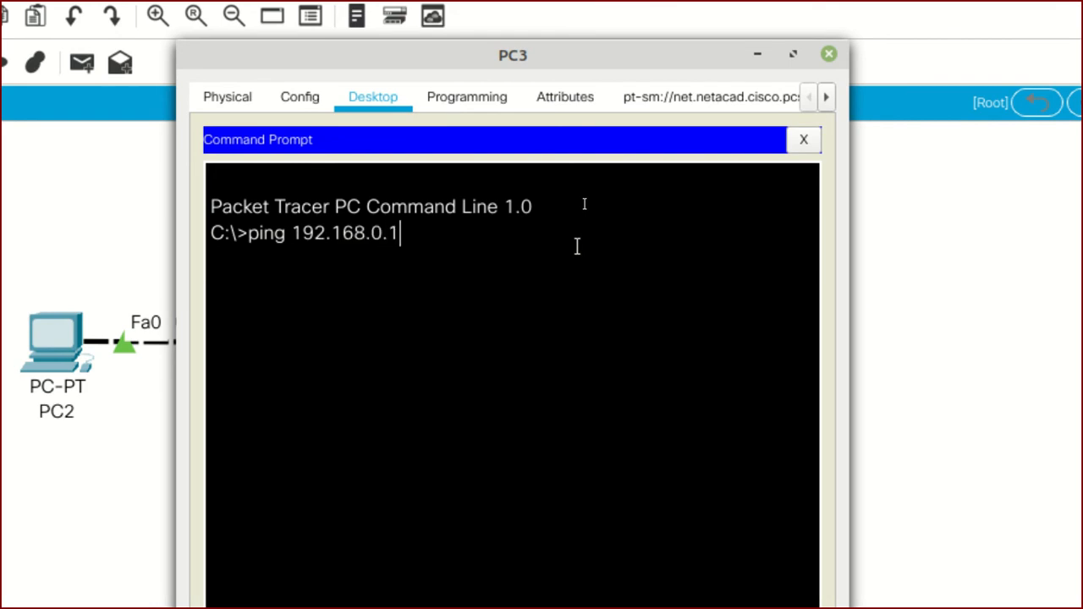
key(Return)
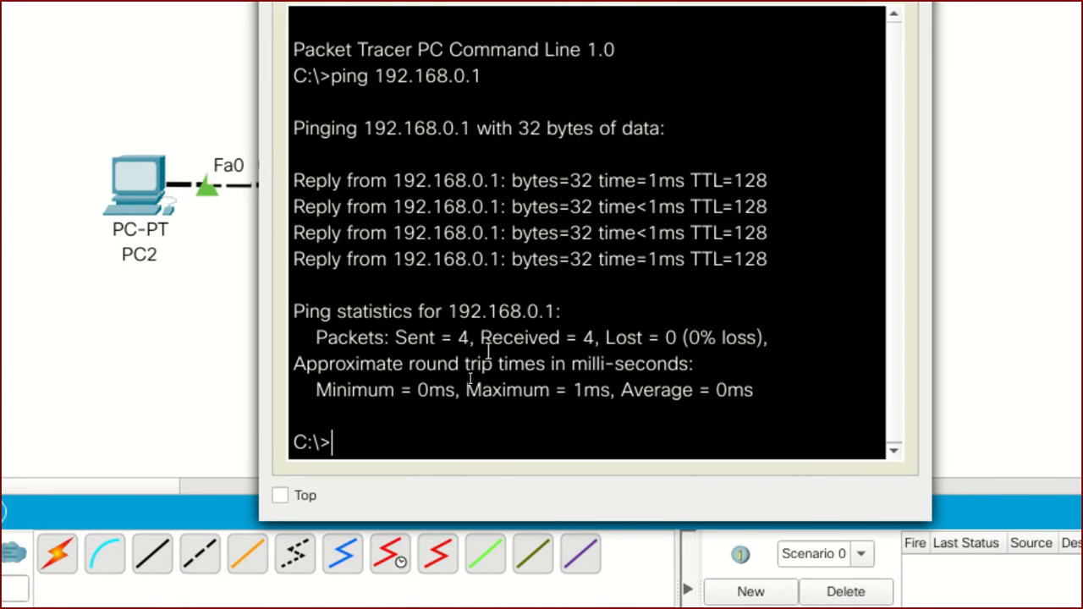
Ping PC3's own address 192.168.0.2 from its Command Prompt and close PC3's window
text(ping 192.168.0.2)
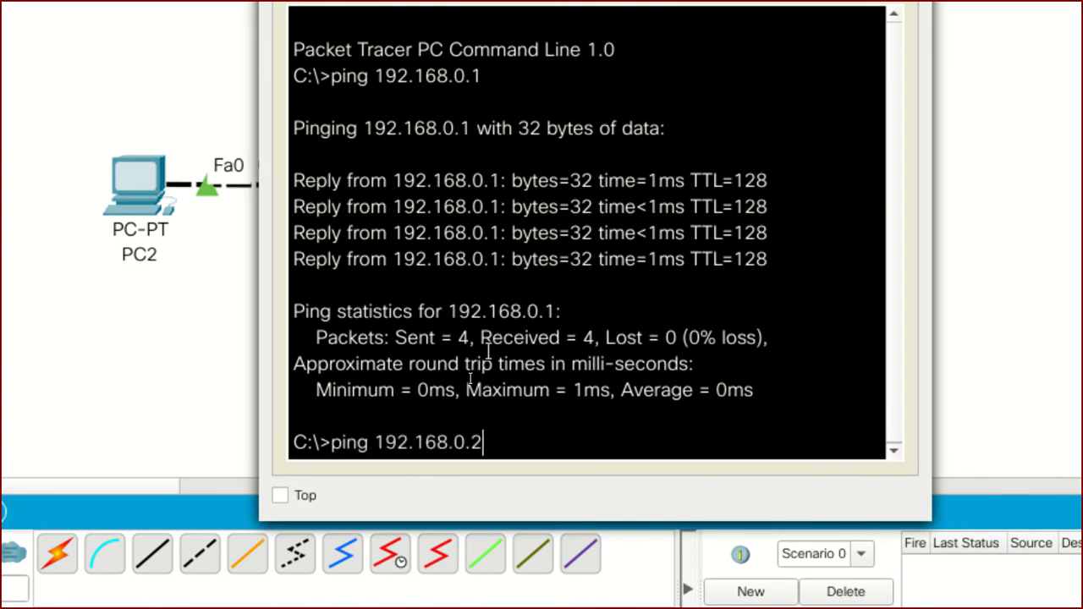
key(Return)
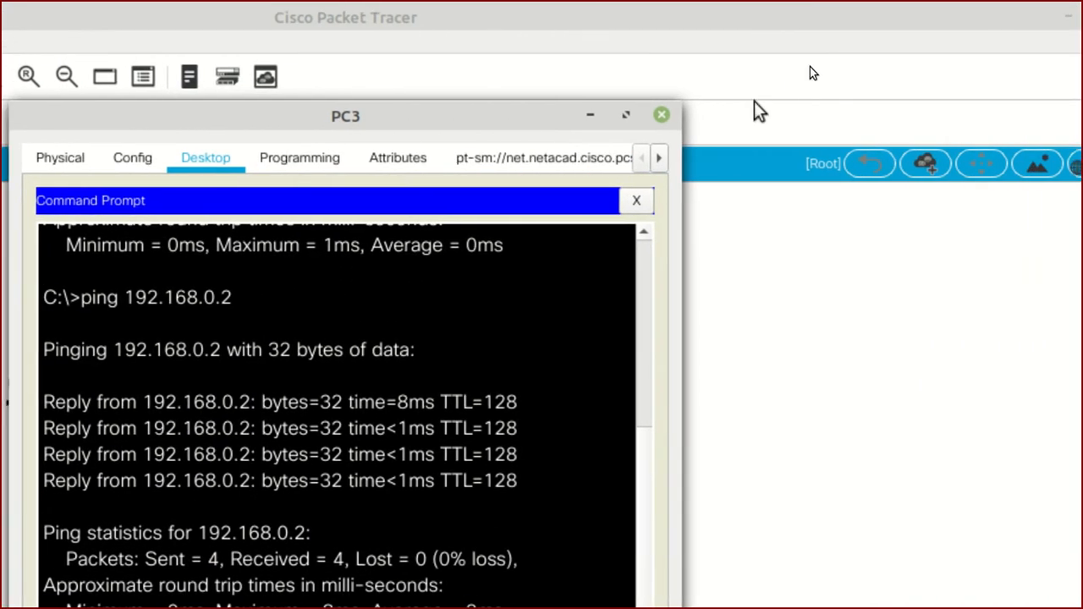
click(705, 118)
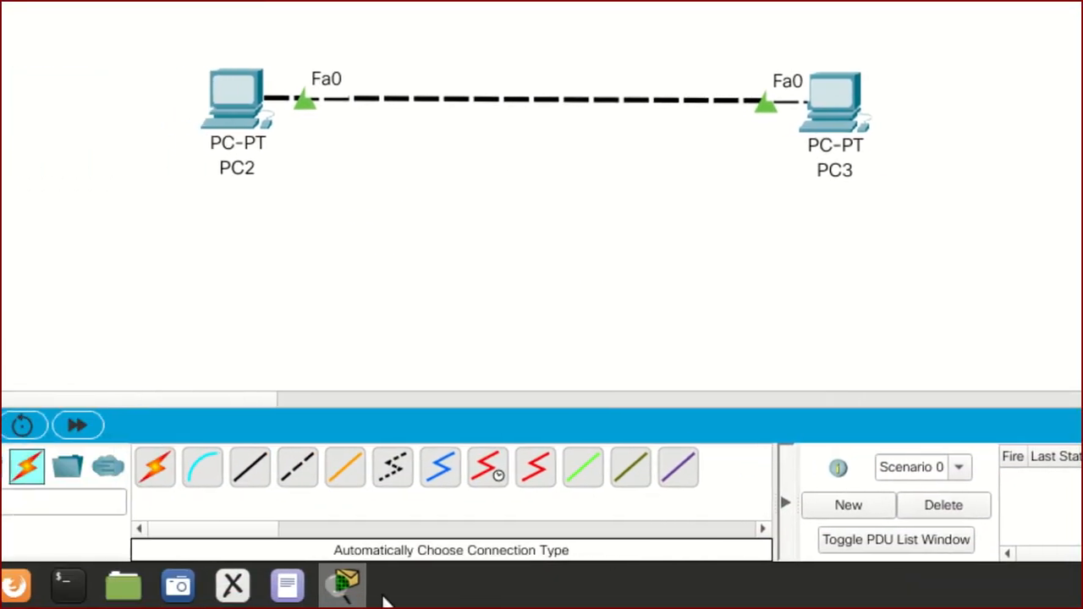
Open the system's Accessibility settings, lower the desktop zoom level to 1.0 and minimise the settings window
click(370, 596)
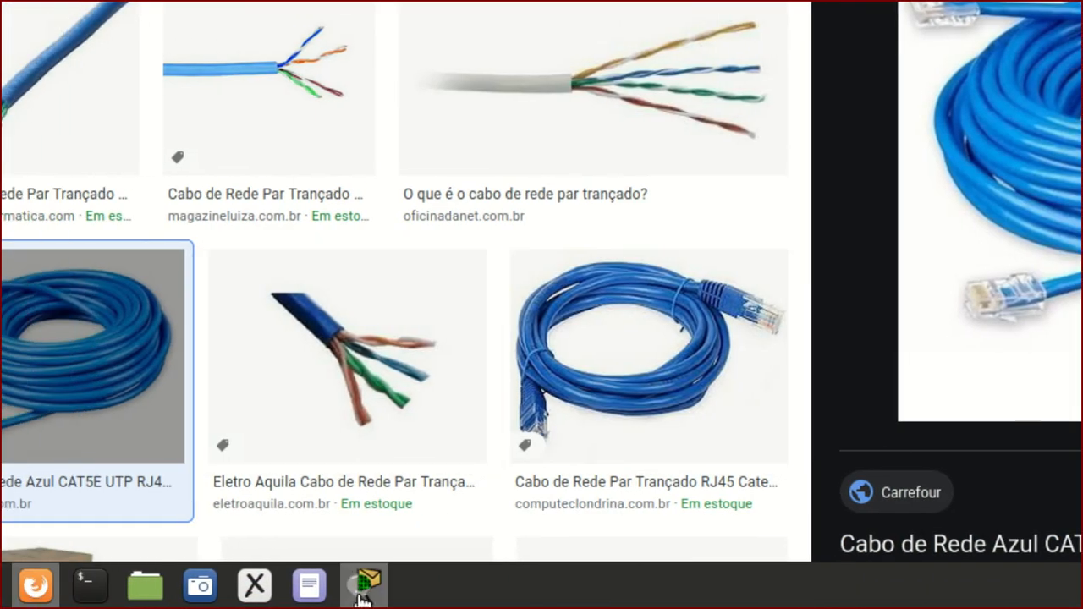
click(356, 587)
mouse_move(317, 595)
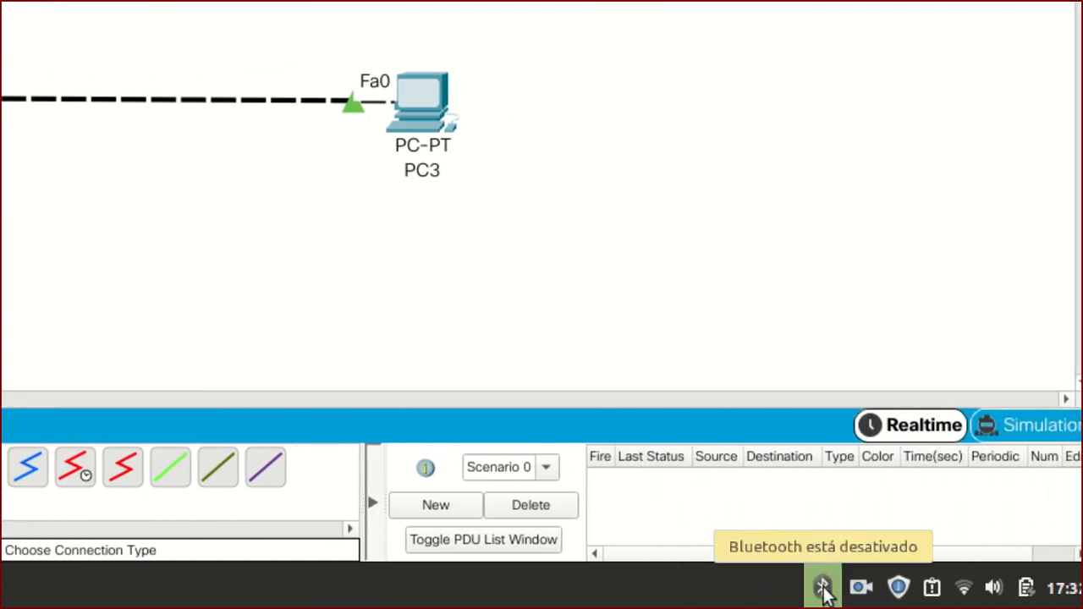
click(26, 586)
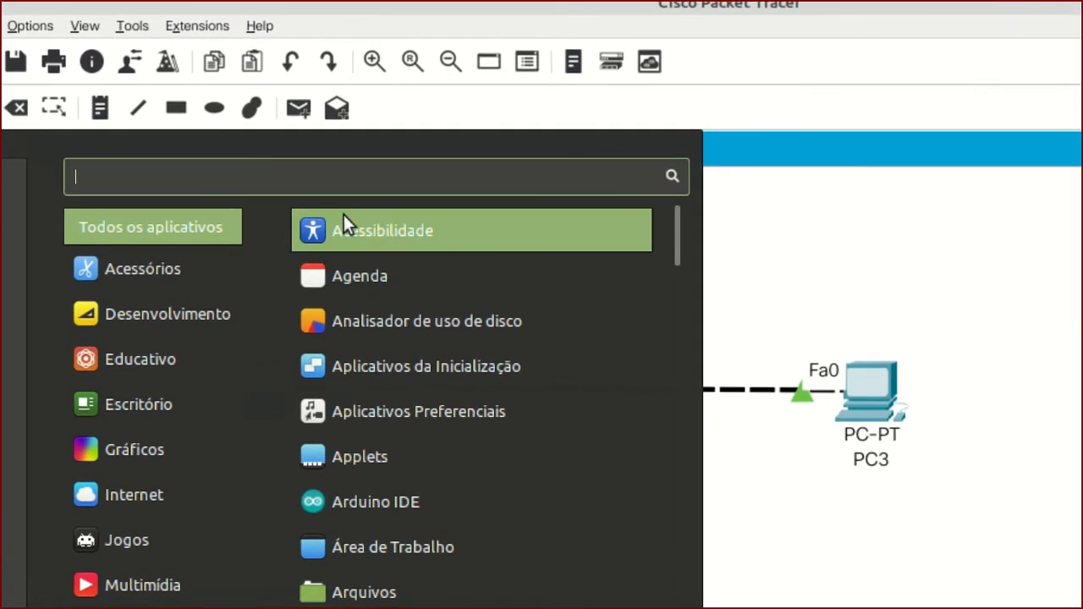
click(351, 216)
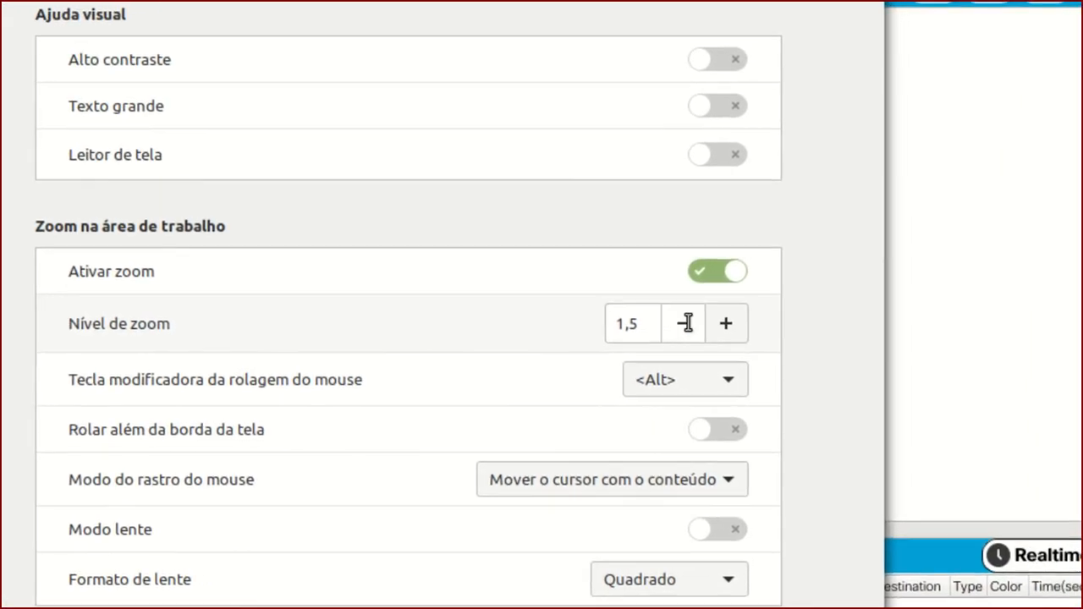
click(685, 322)
click(795, 56)
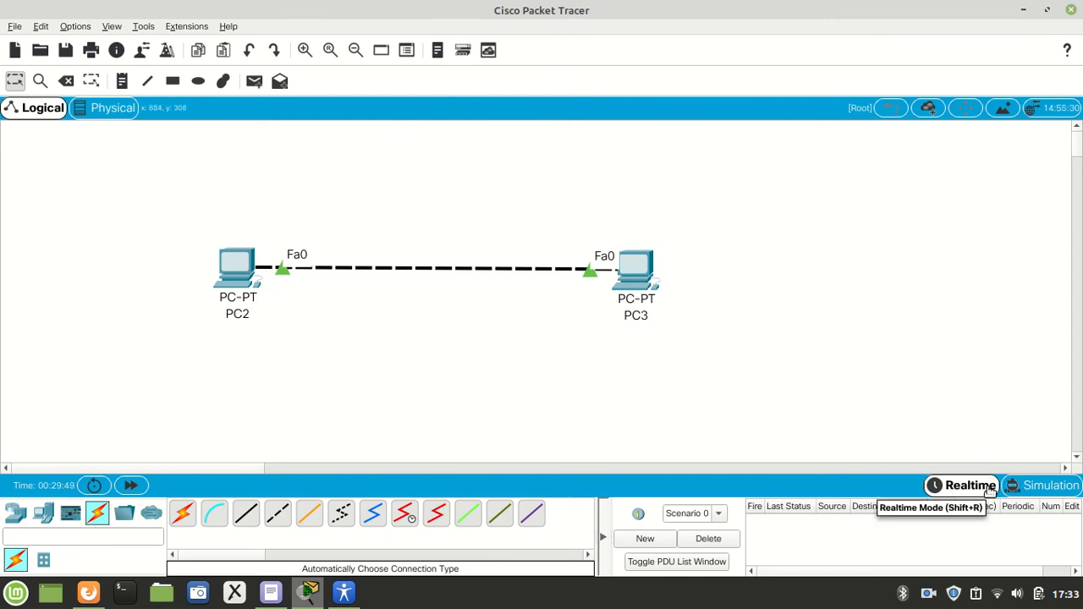
Switch to Simulation mode and add a simple PDU with PC2 as source and PC3 as destination
click(1046, 487)
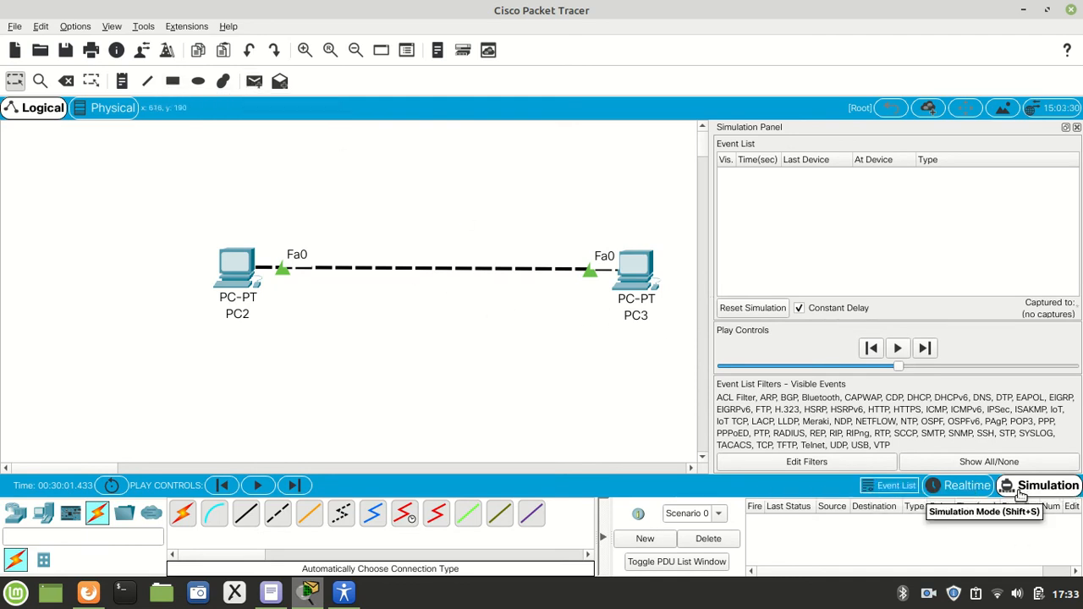
drag(88, 468, 102, 468)
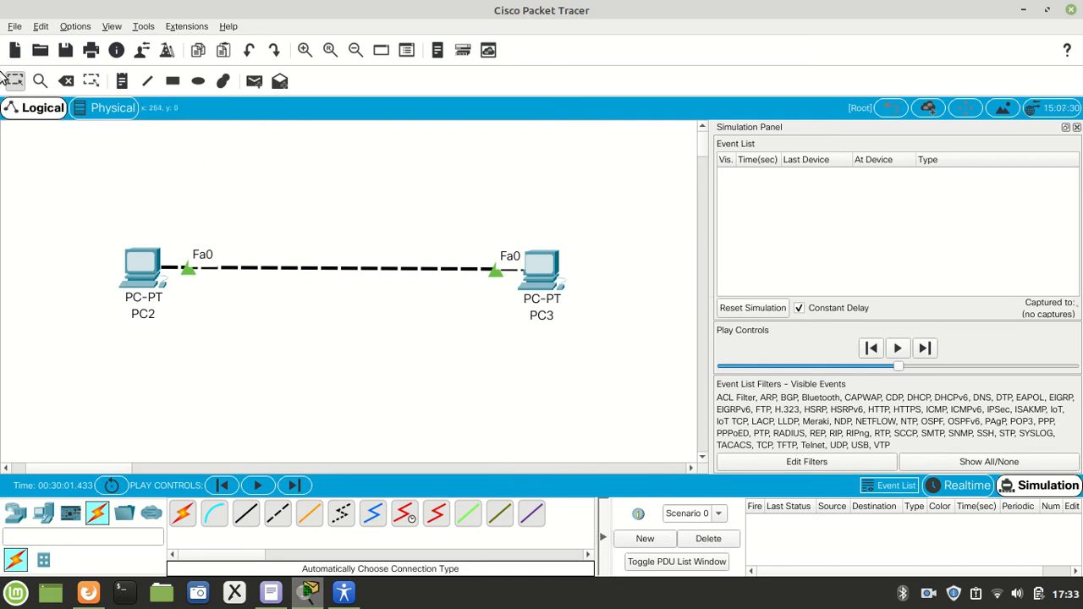
click(253, 82)
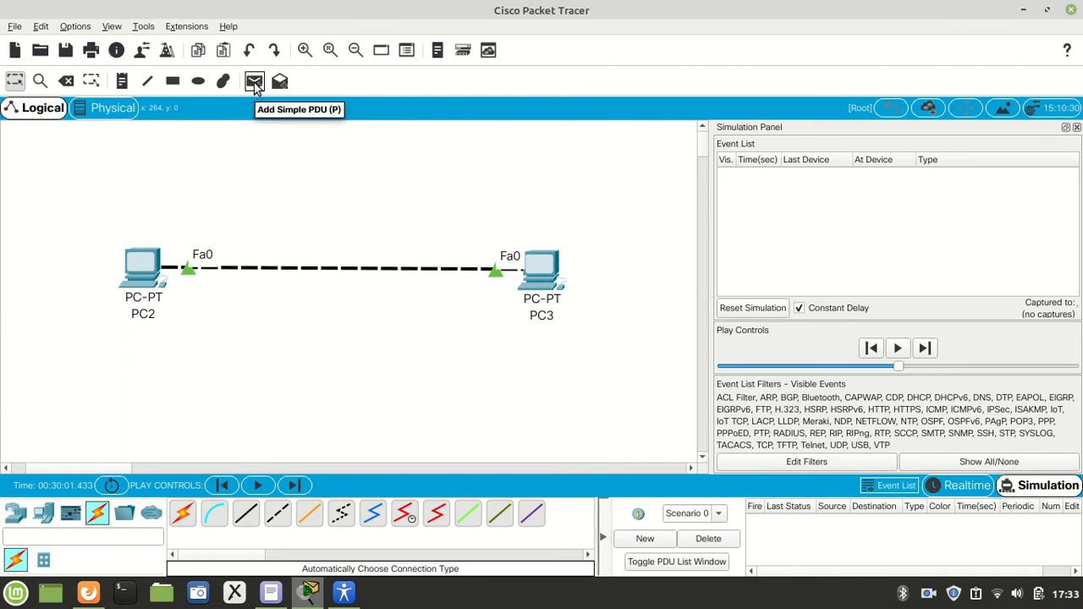
click(254, 84)
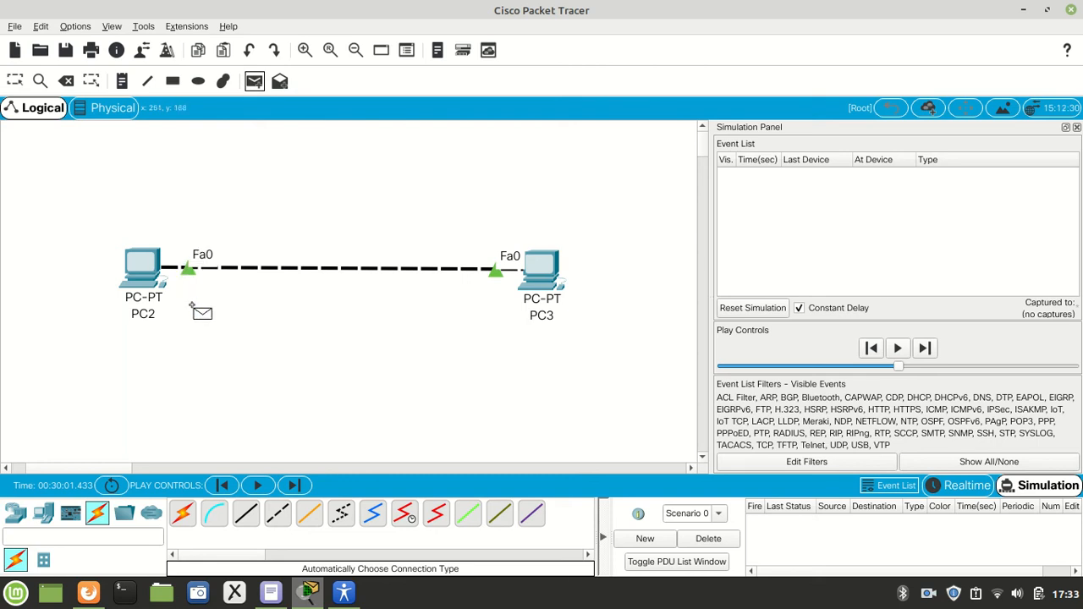
click(142, 266)
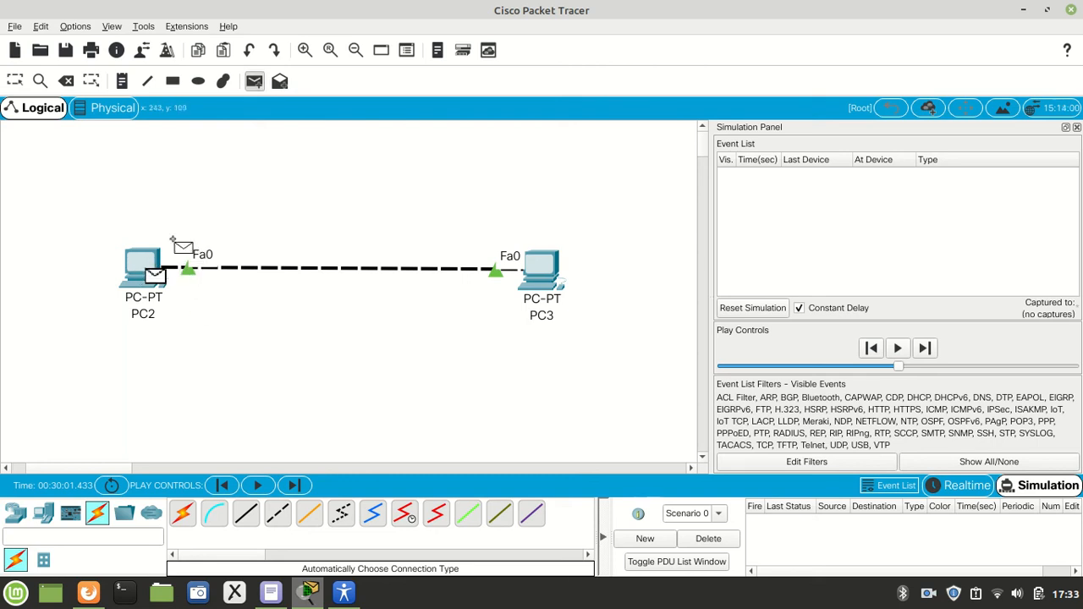
click(532, 271)
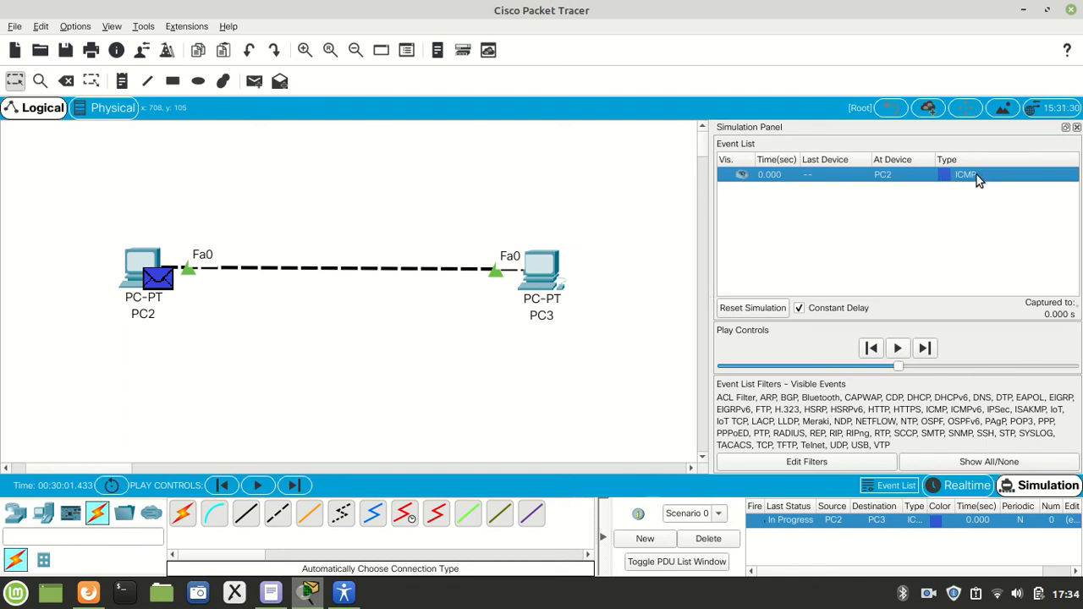
Raise the desktop zoom level by two increments in the Accessibility settings and minimise the settings window
click(344, 592)
click(753, 331)
click(753, 331)
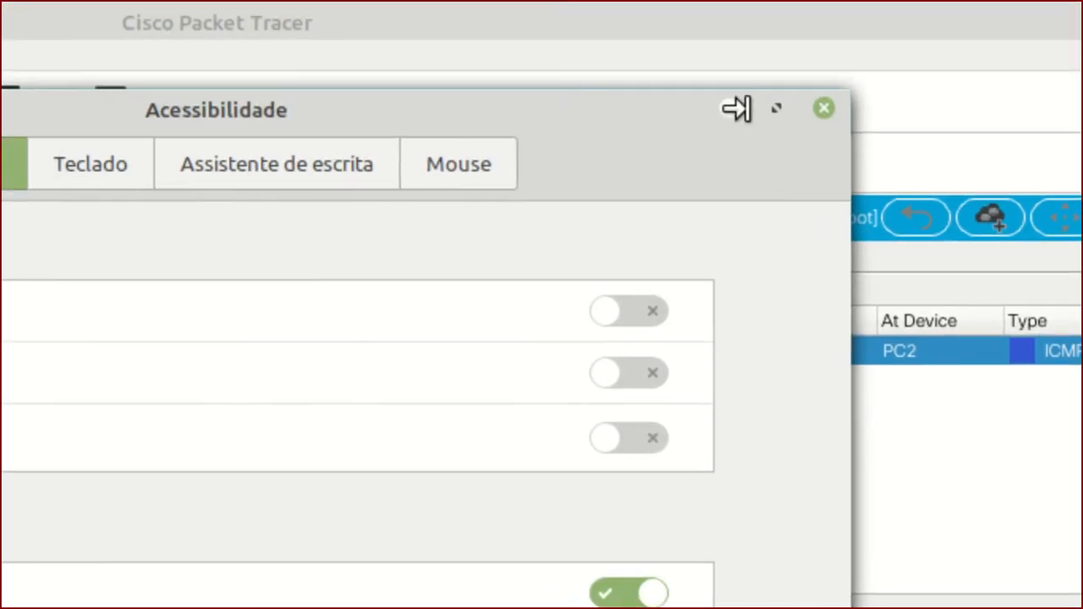
click(719, 58)
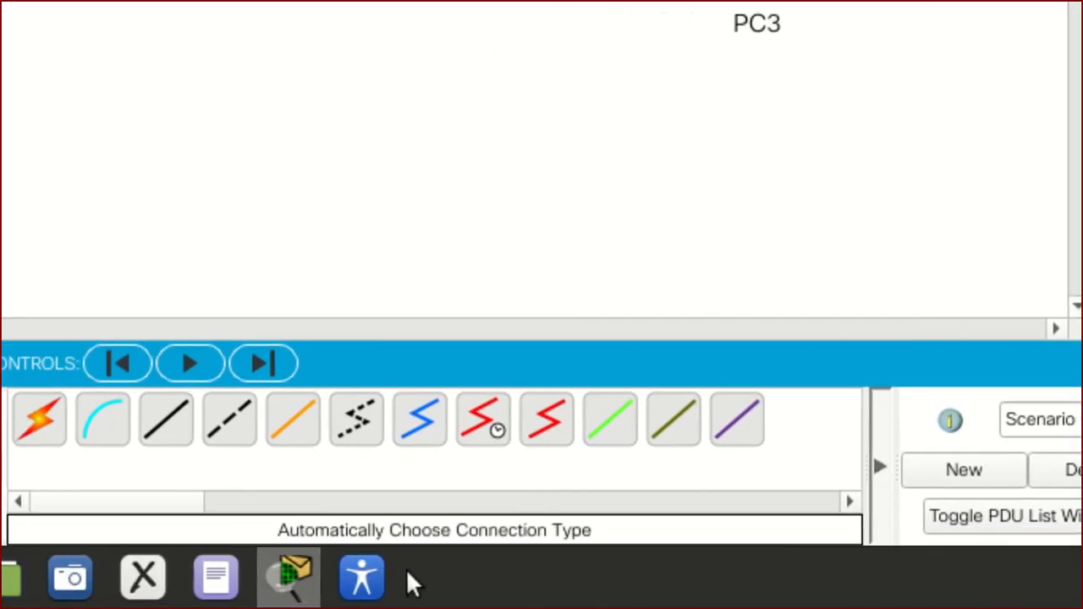
Reset the desktop zoom level to 1.0 in the Accessibility settings and minimise the window
mouse_move(382, 602)
click(395, 586)
click(687, 329)
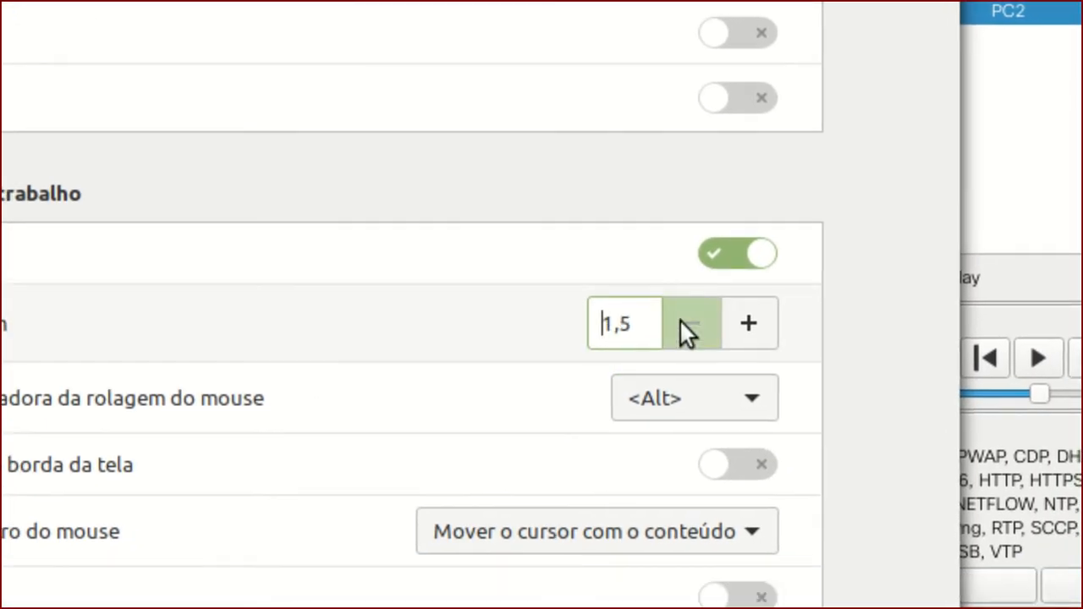
click(686, 329)
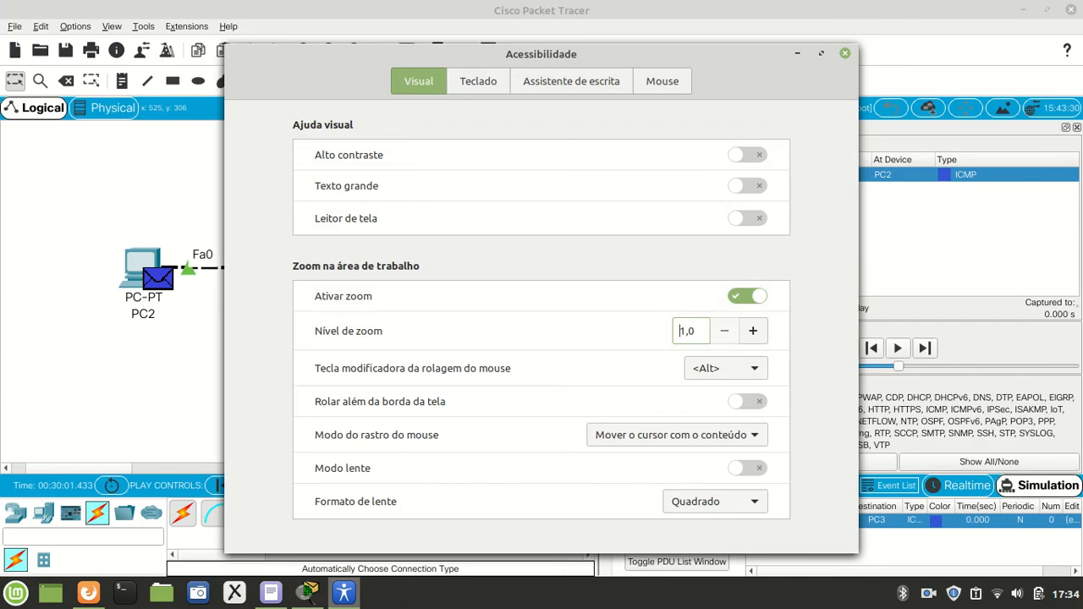
click(798, 54)
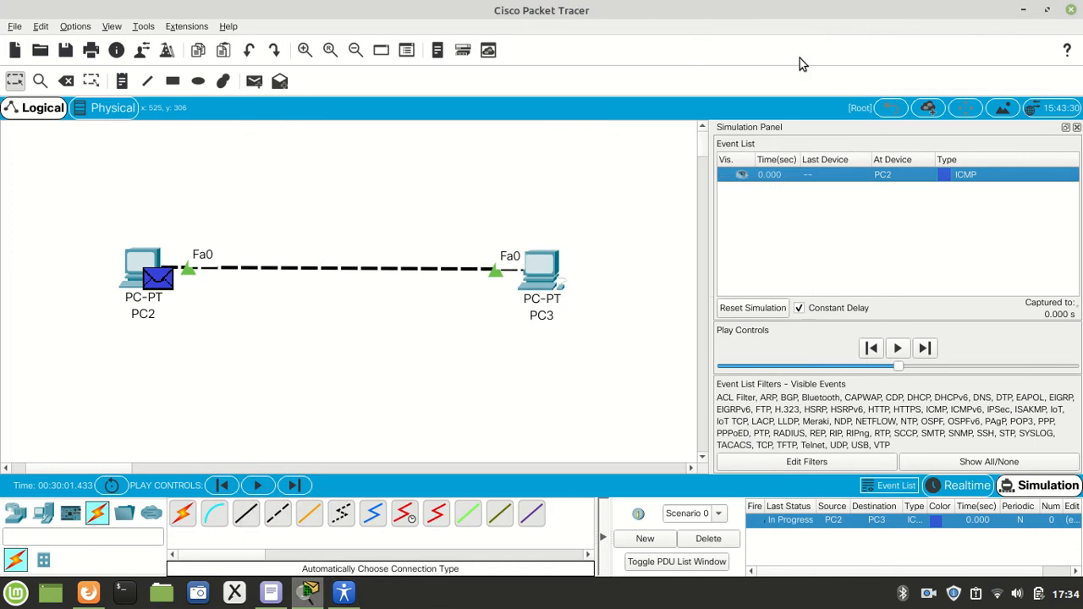
Run the ICMP simulation between PC2 and PC3, step back to its first event and replay it
click(898, 349)
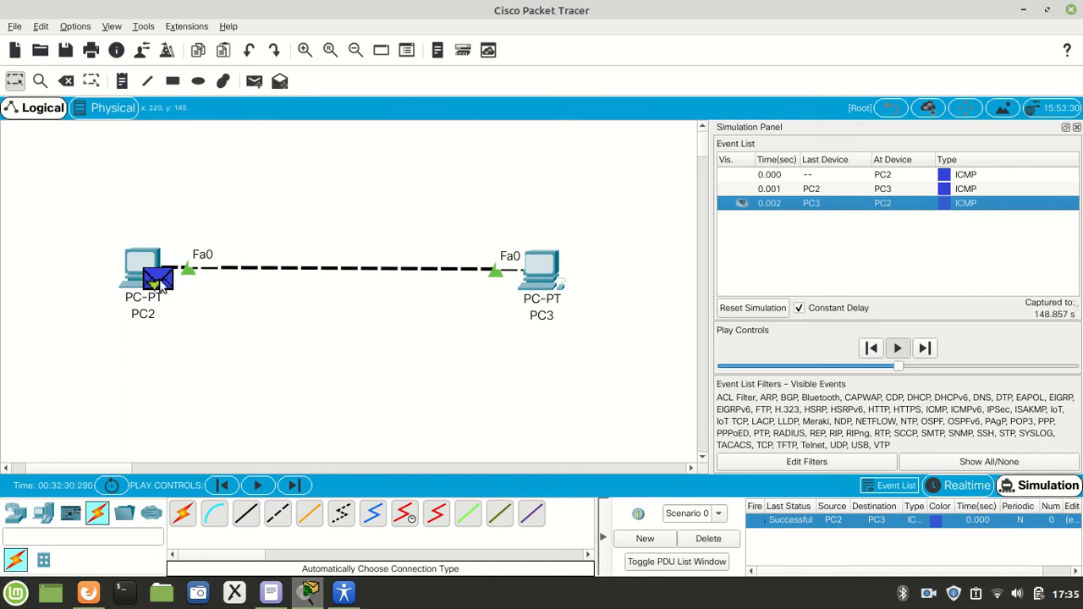
click(896, 349)
click(873, 351)
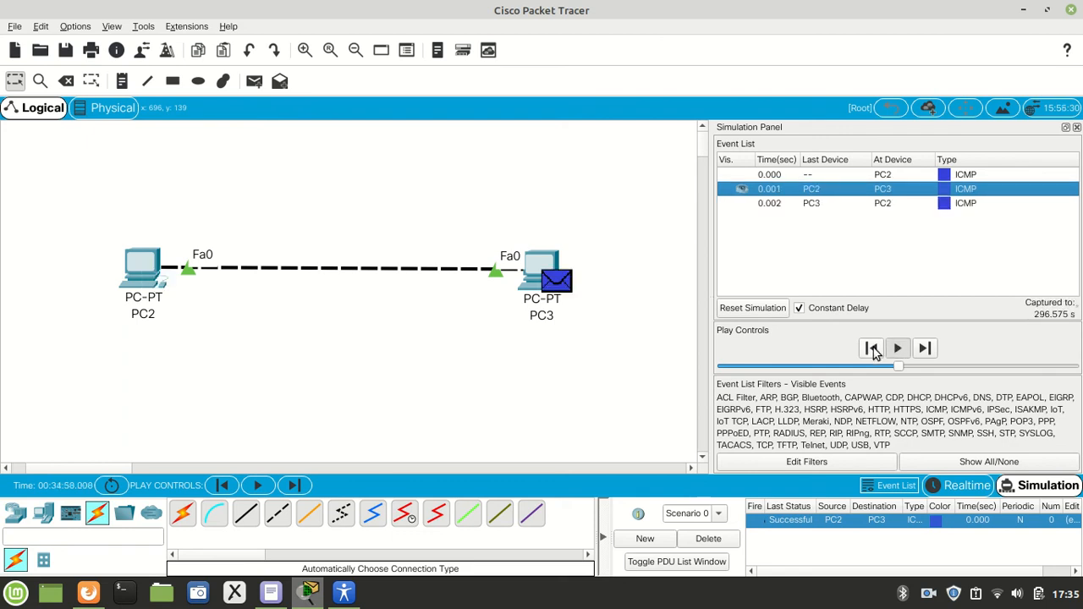
click(873, 350)
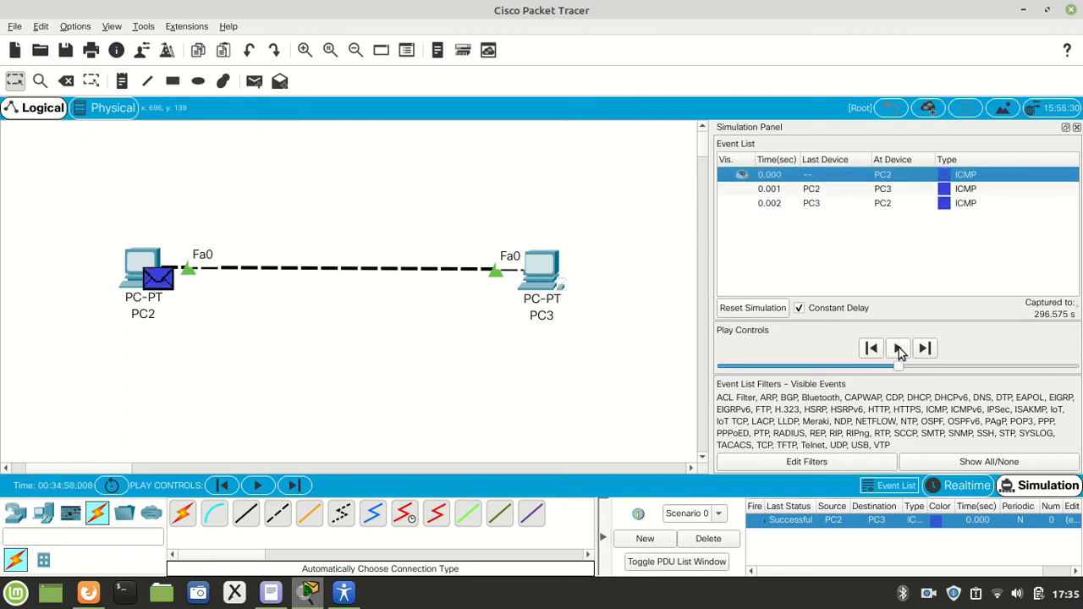
click(898, 350)
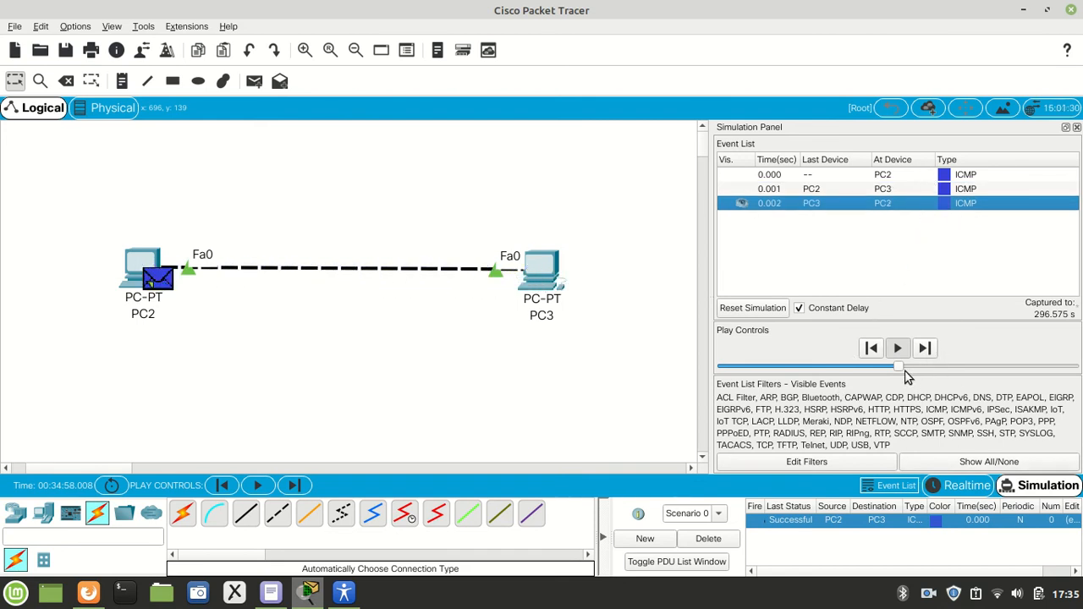
Slow down the simulation's playback speed and replay the ICMP exchange from its first event
drag(900, 370, 787, 374)
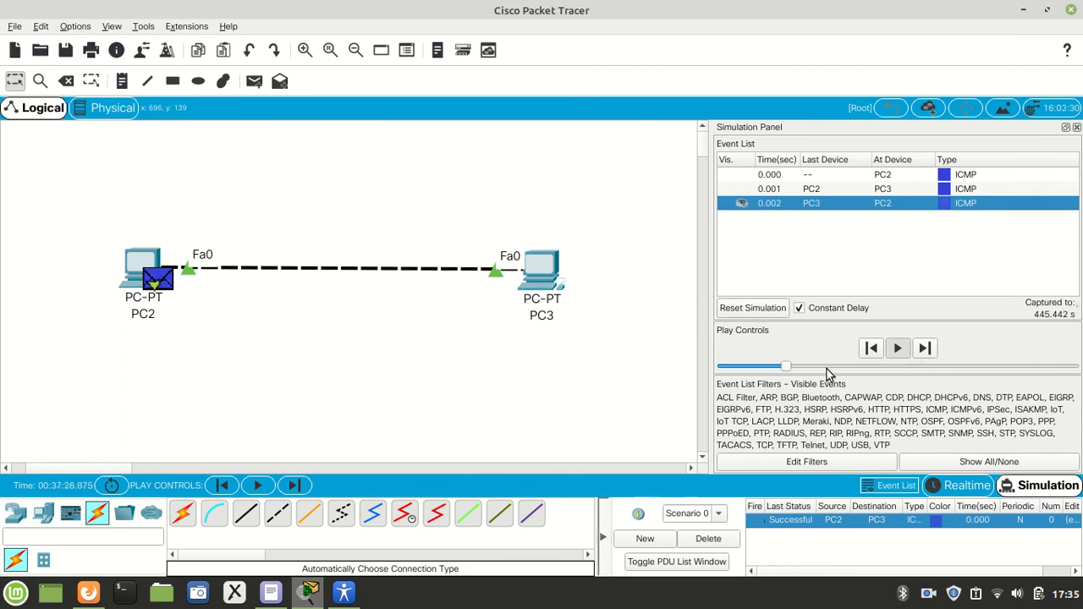
click(897, 354)
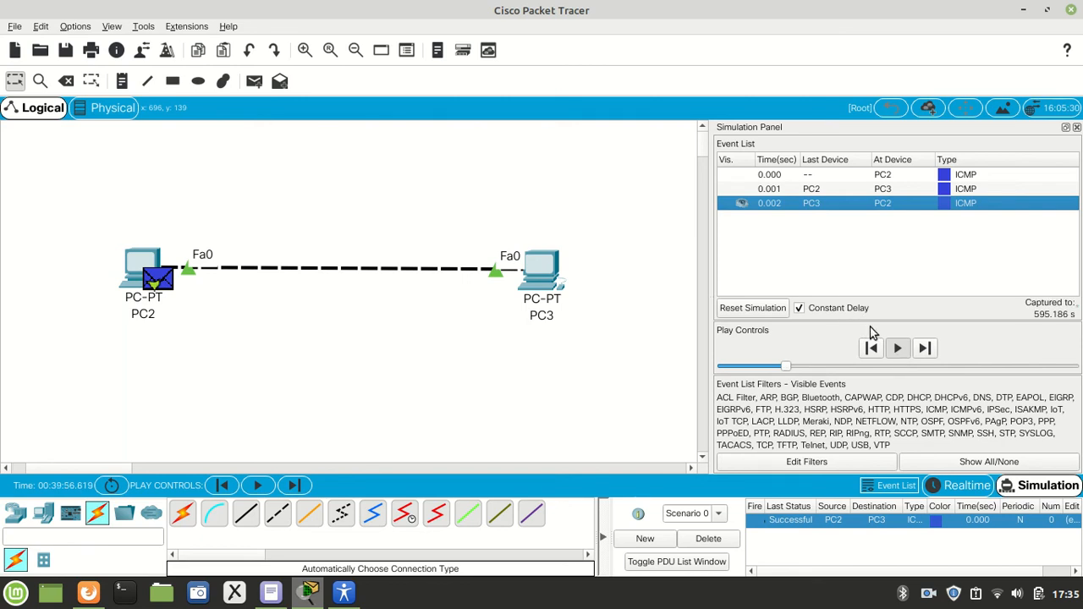
click(872, 350)
click(873, 351)
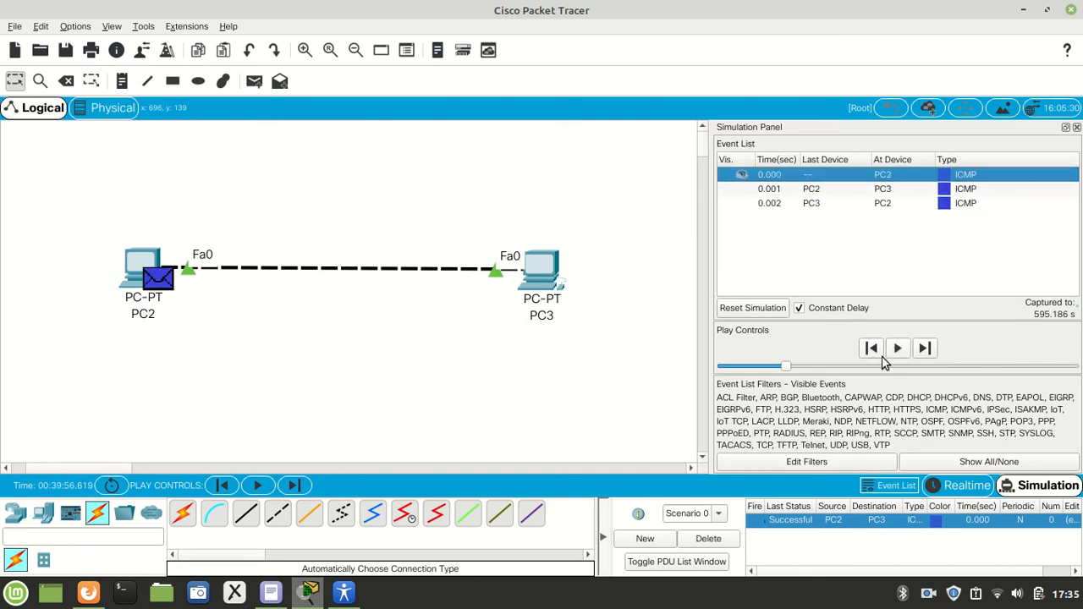
click(898, 347)
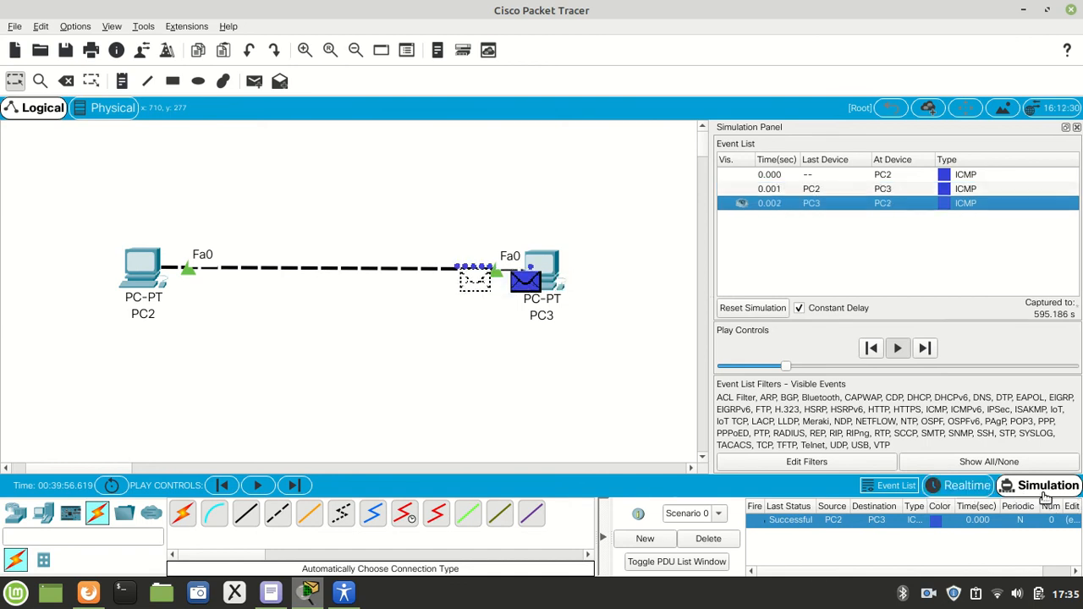
Return to Realtime mode and delete Scenario 0 with its PC2-to-PC3 PDU
click(962, 491)
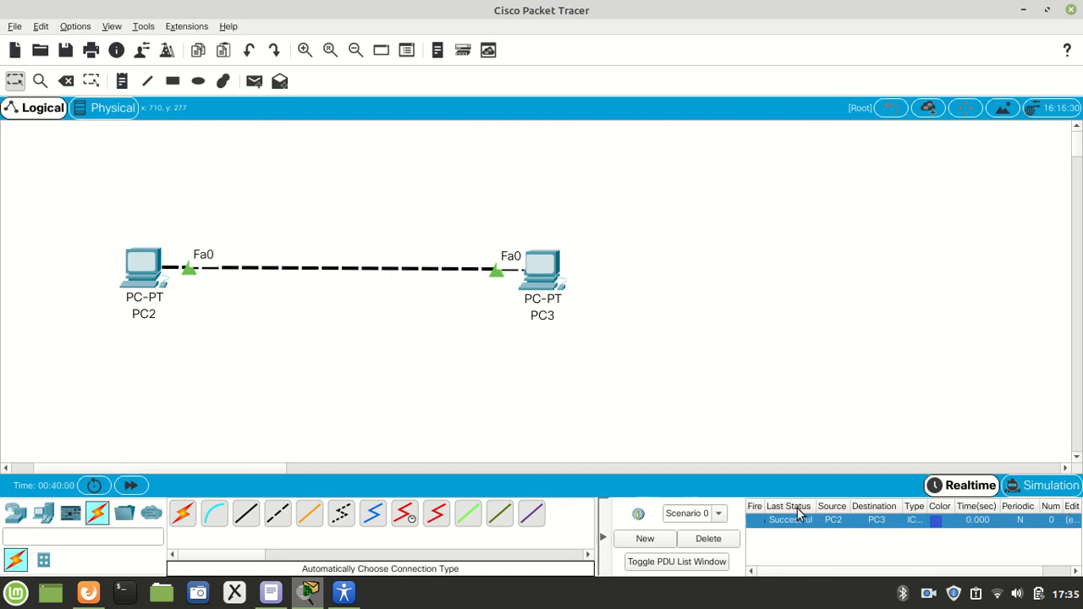
click(709, 541)
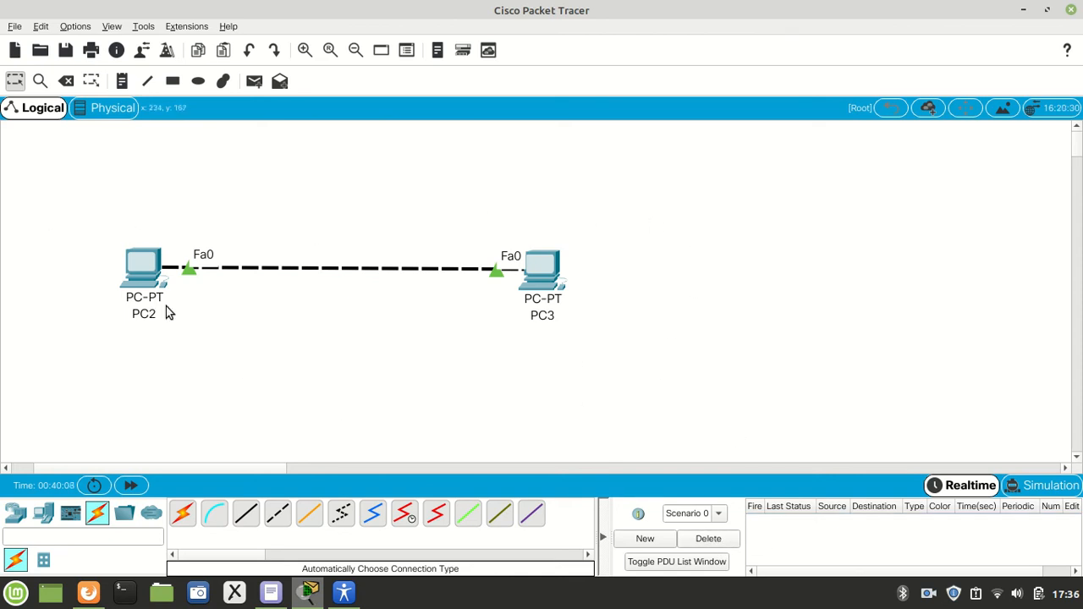
mouse_move(167, 310)
drag(687, 199, 95, 386)
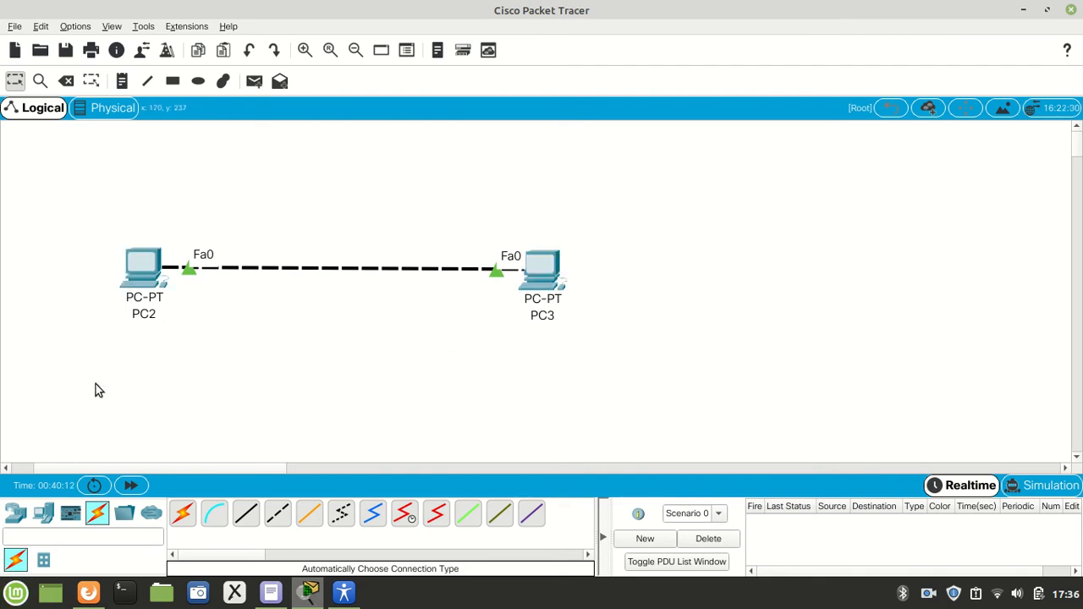